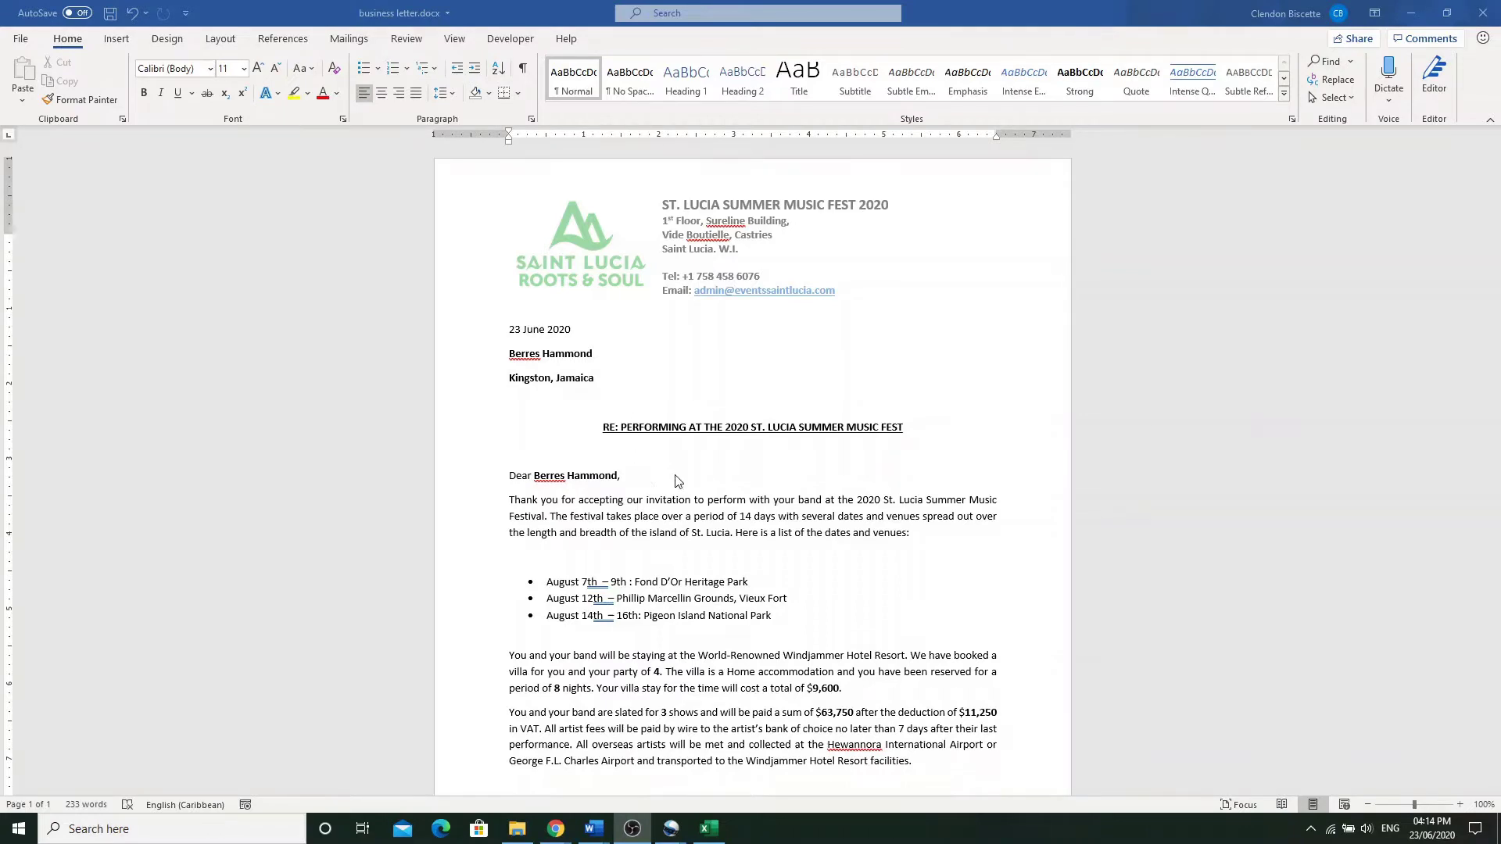
# Read through the business letter from the letterhead to the signature, noting the details specific to the recipient
pyautogui.scroll(-5, 677, 481)
pyautogui.scroll(6, 677, 481)
pyautogui.scroll(-5, 718, 469)
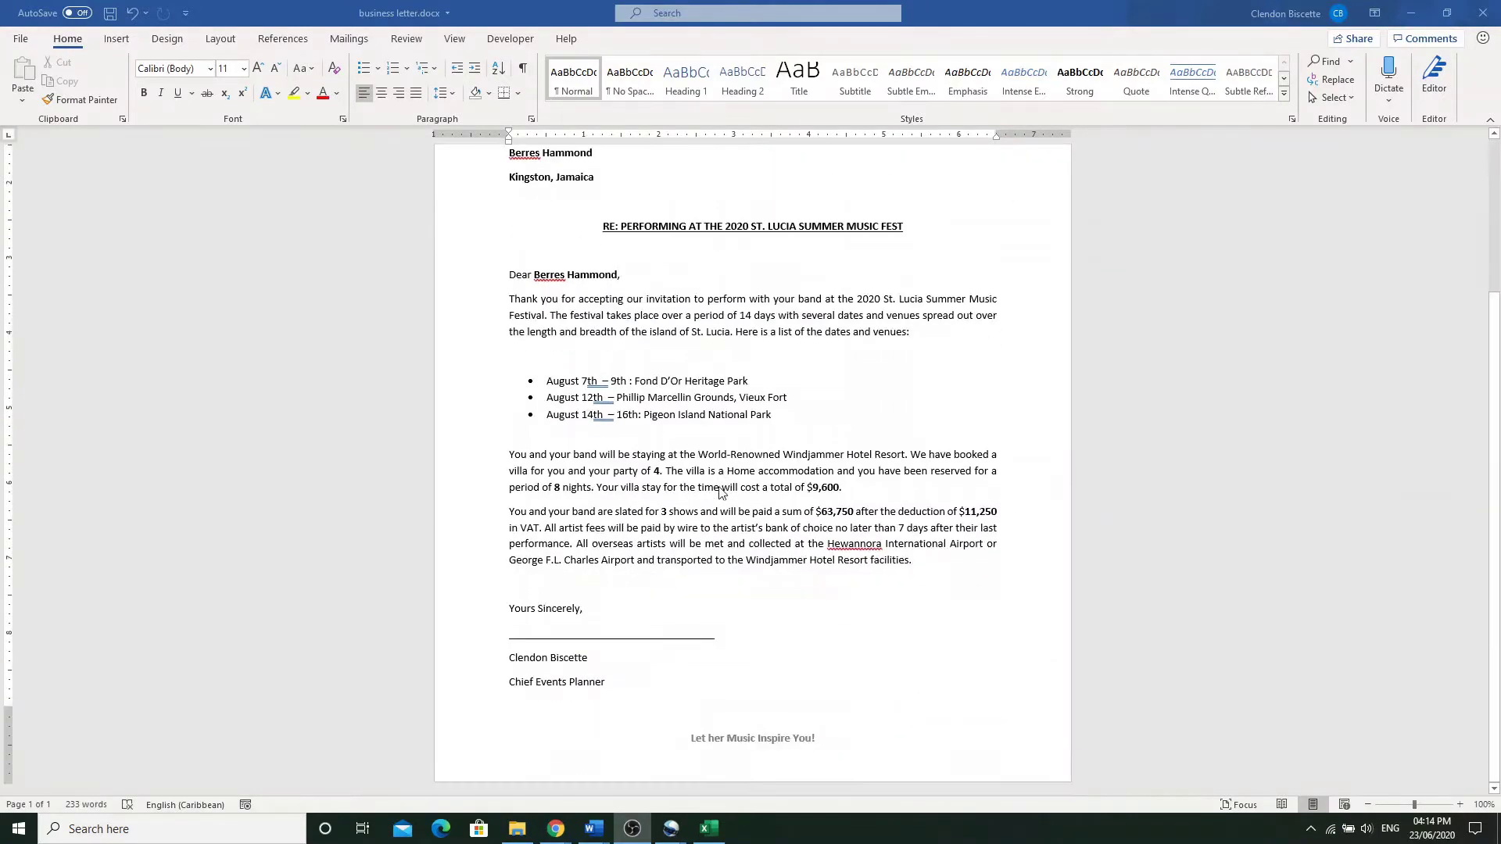
pyautogui.scroll(5, 718, 450)
pyautogui.scroll(-6, 718, 448)
pyautogui.scroll(6, 718, 448)
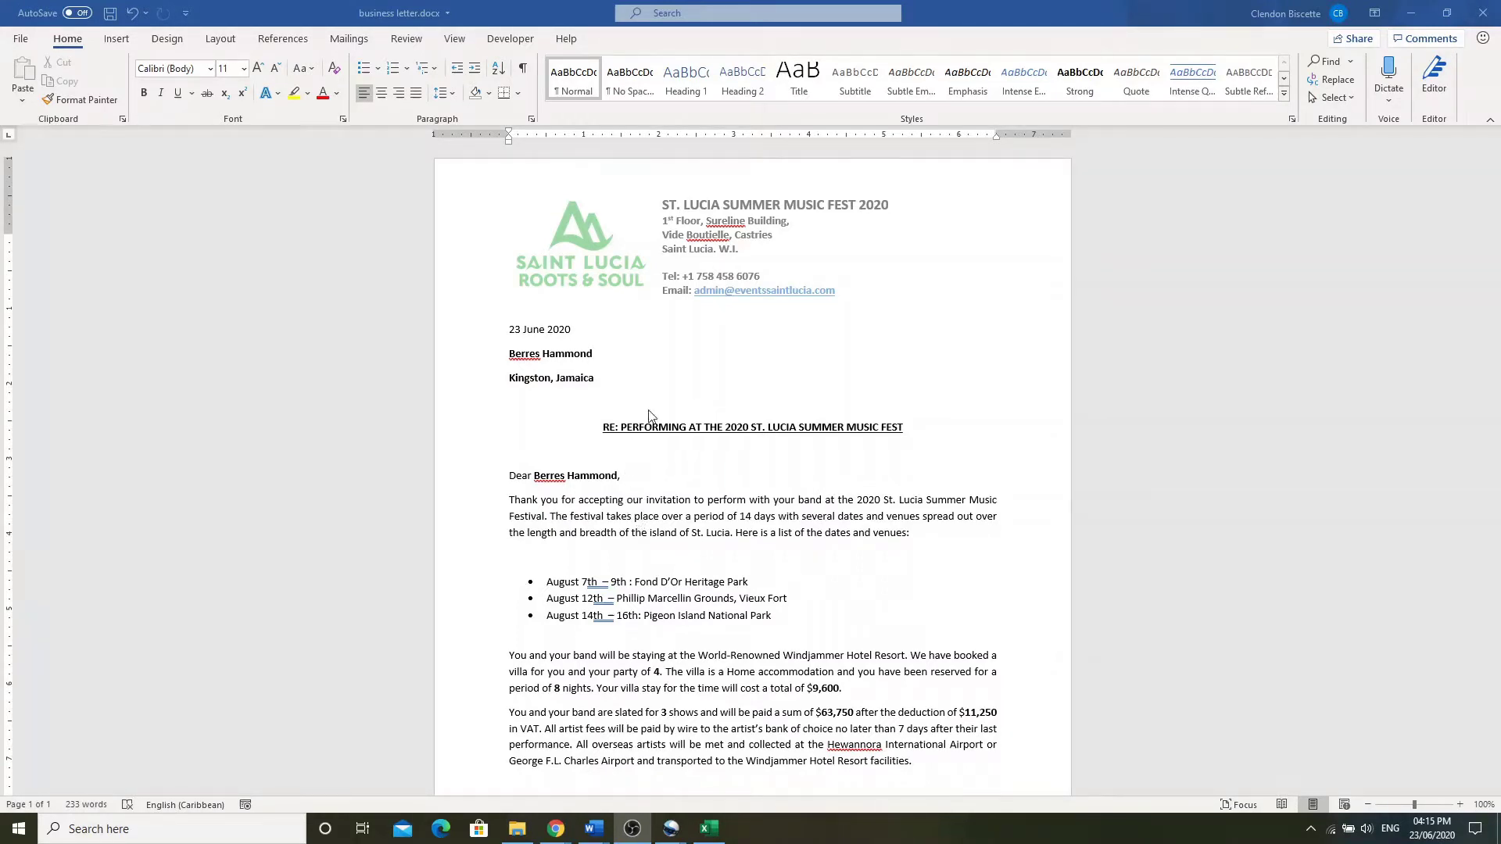
pyautogui.scroll(-1, 743, 594)
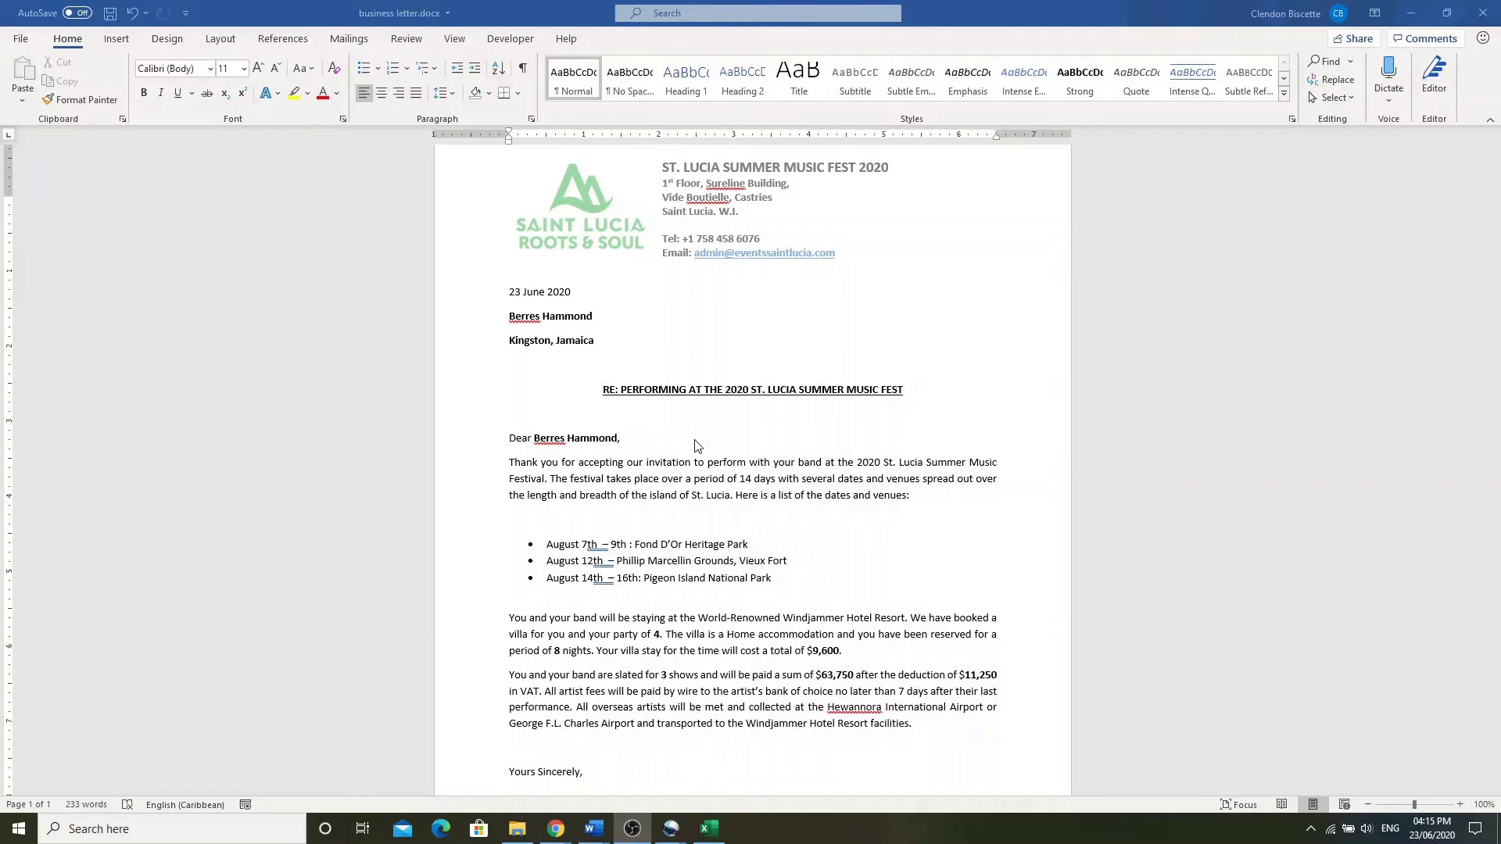
pyautogui.scroll(-1, 698, 447)
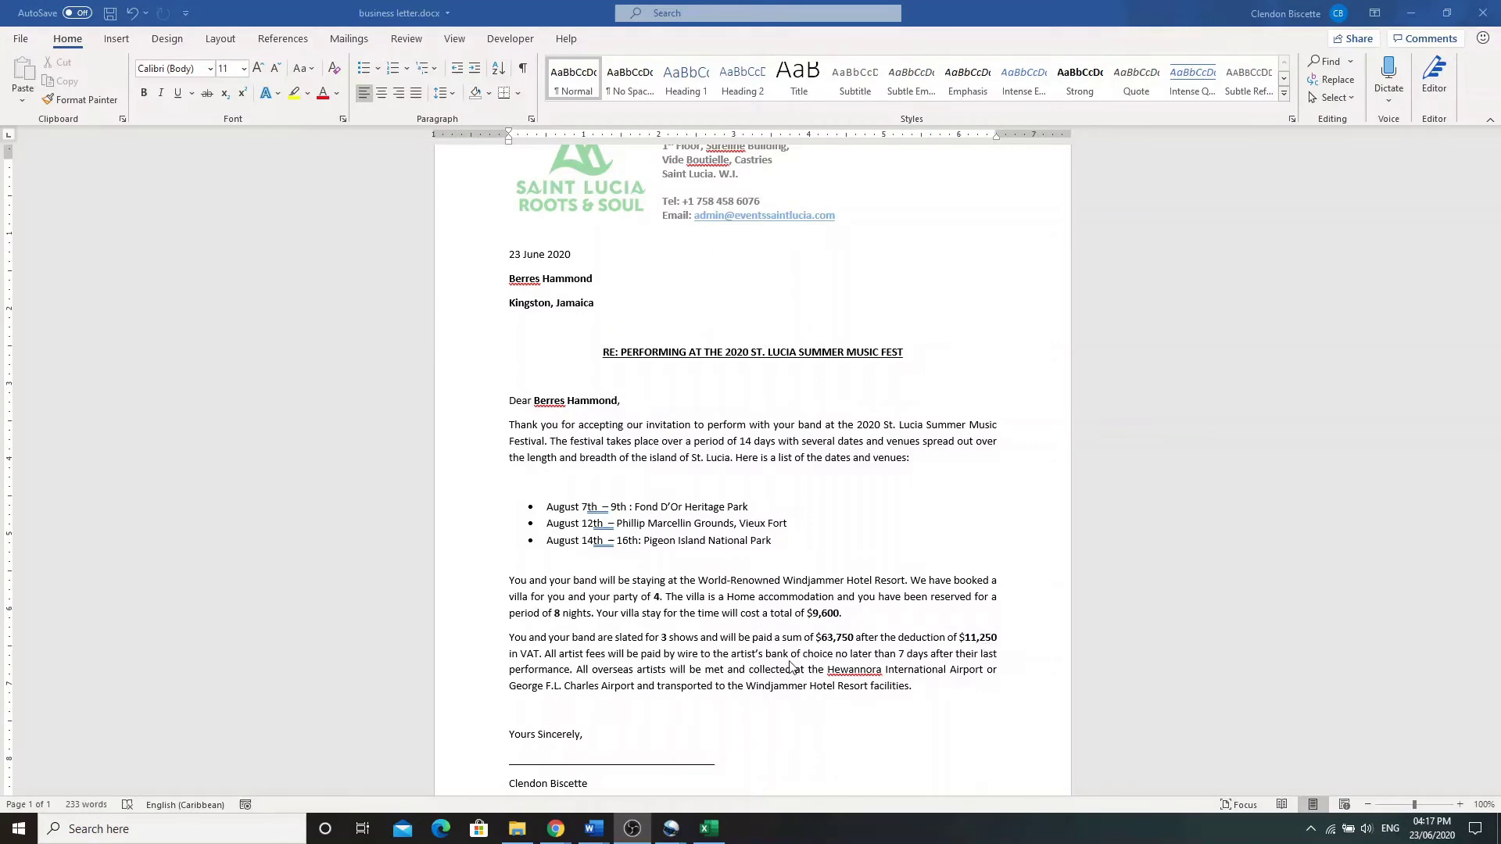
pyautogui.scroll(-2, 745, 667)
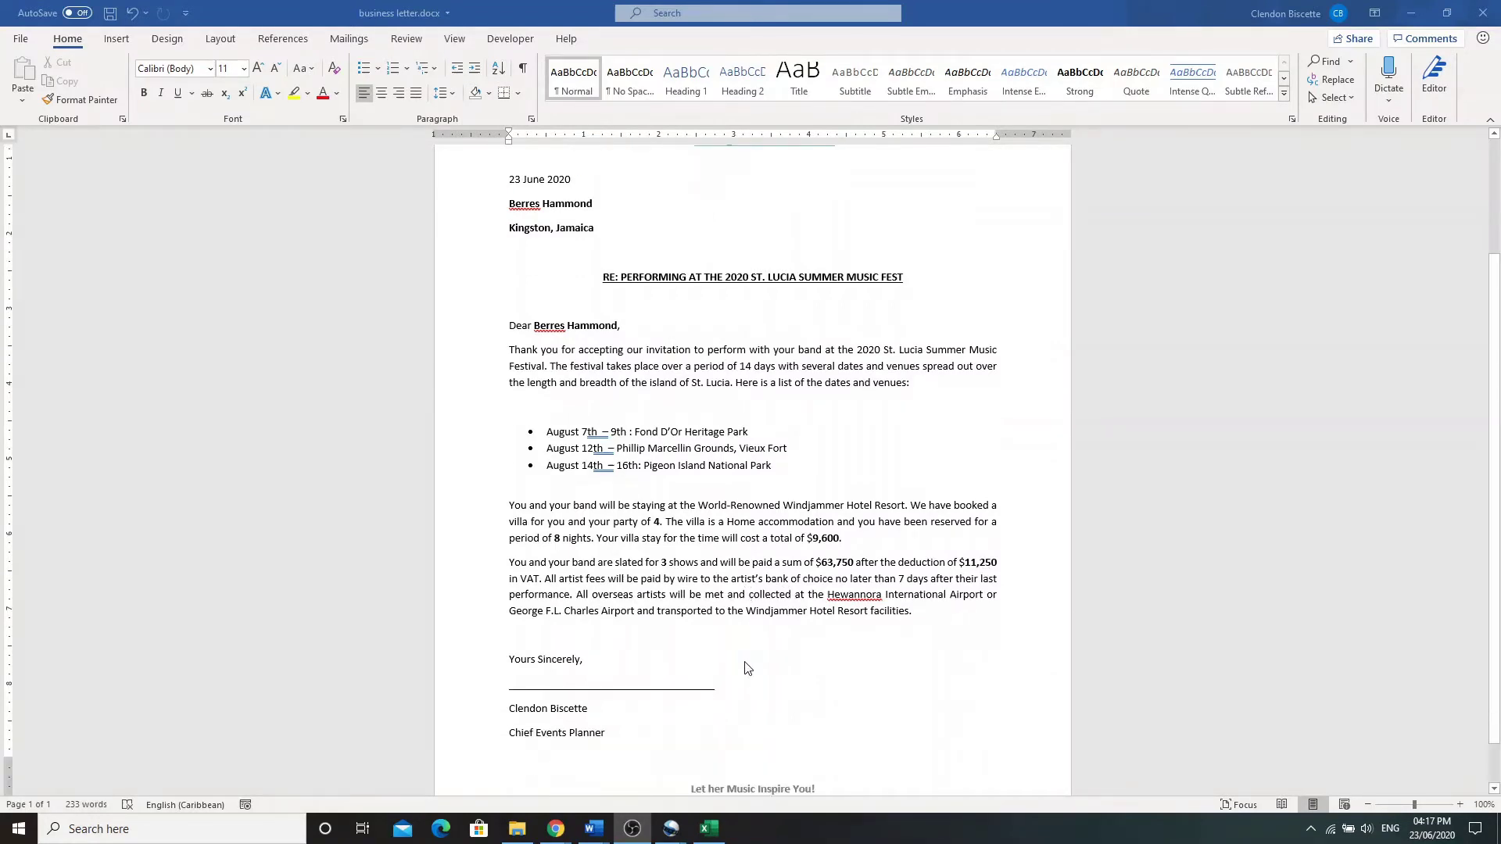
pyautogui.scroll(3, 748, 665)
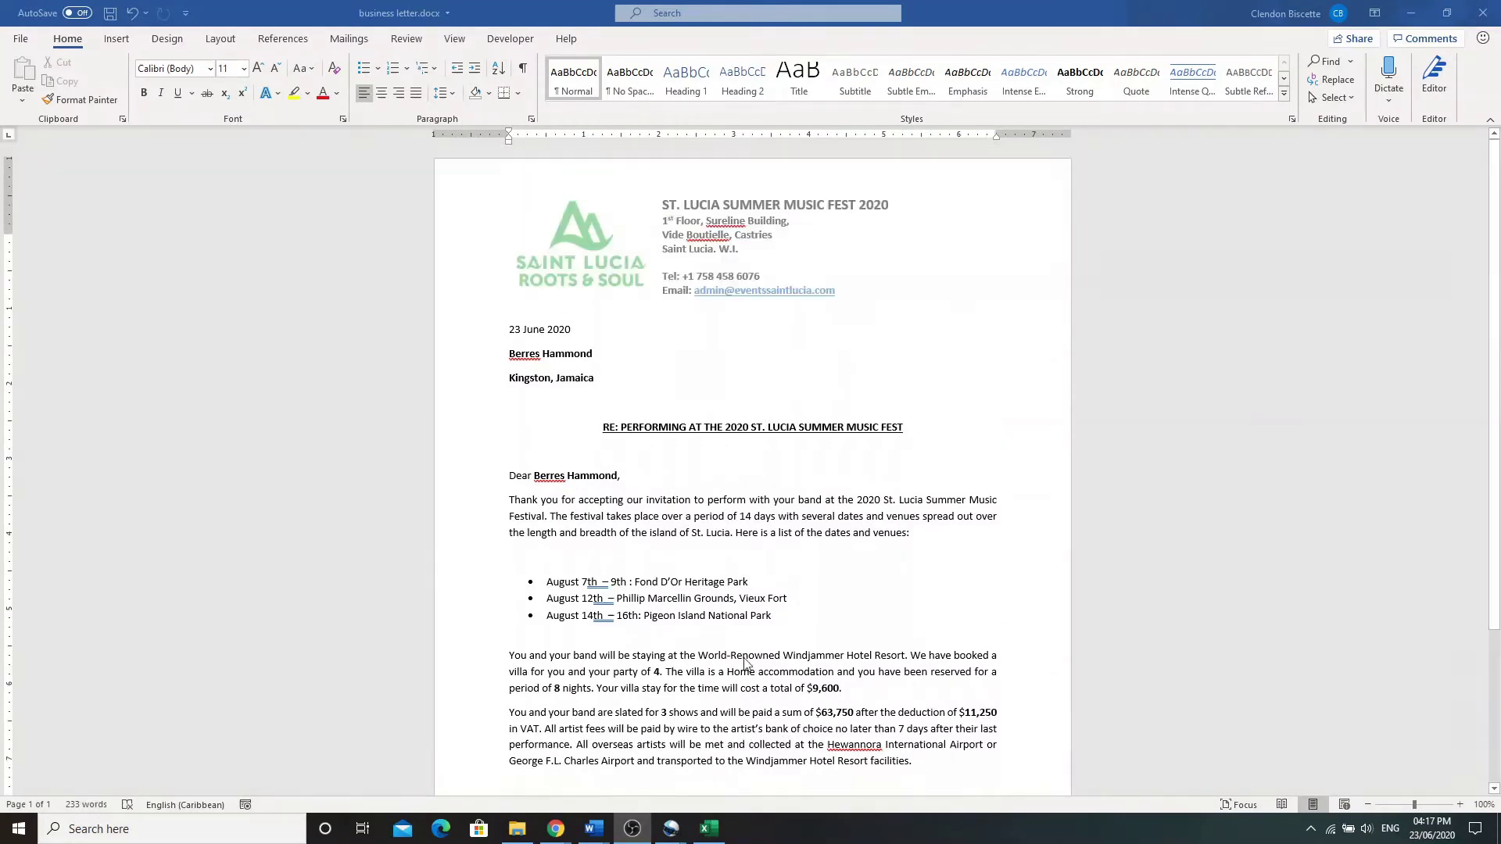
pyautogui.scroll(-1, 745, 661)
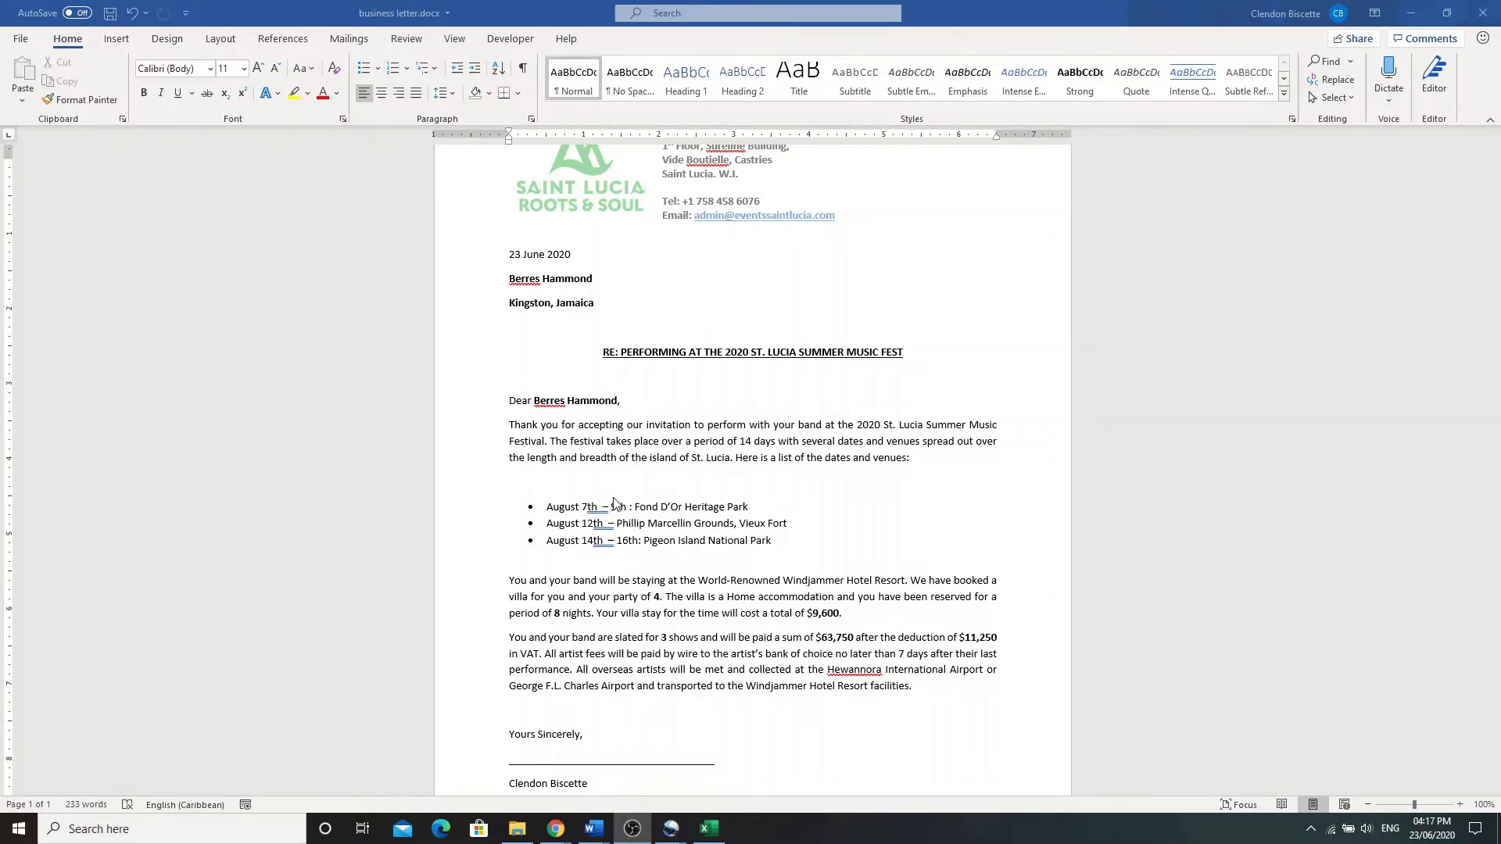
pyautogui.scroll(1, 614, 462)
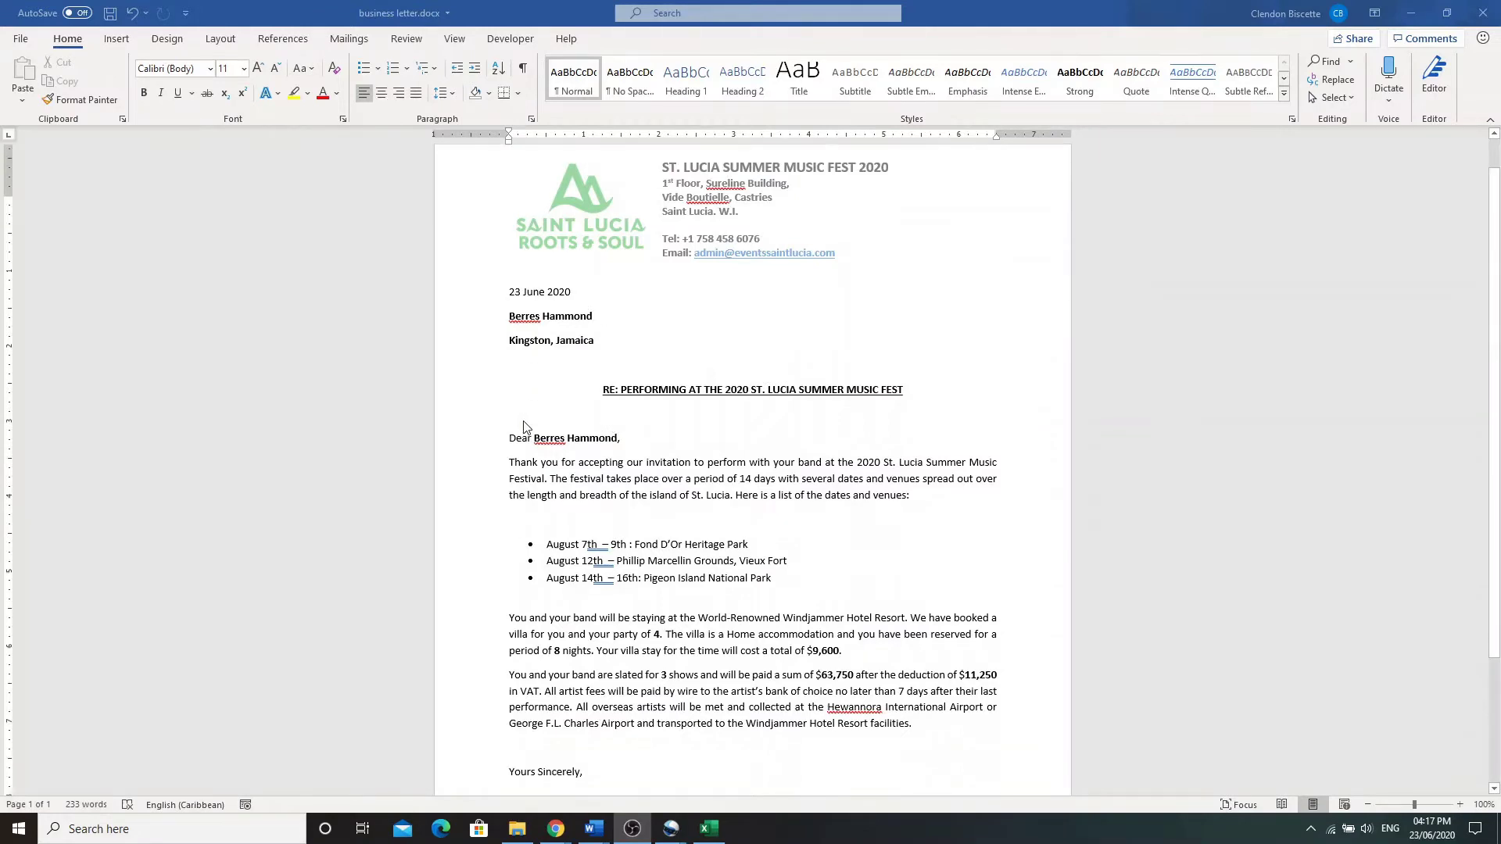
pyautogui.scroll(-3, 524, 426)
pyautogui.scroll(3, 521, 426)
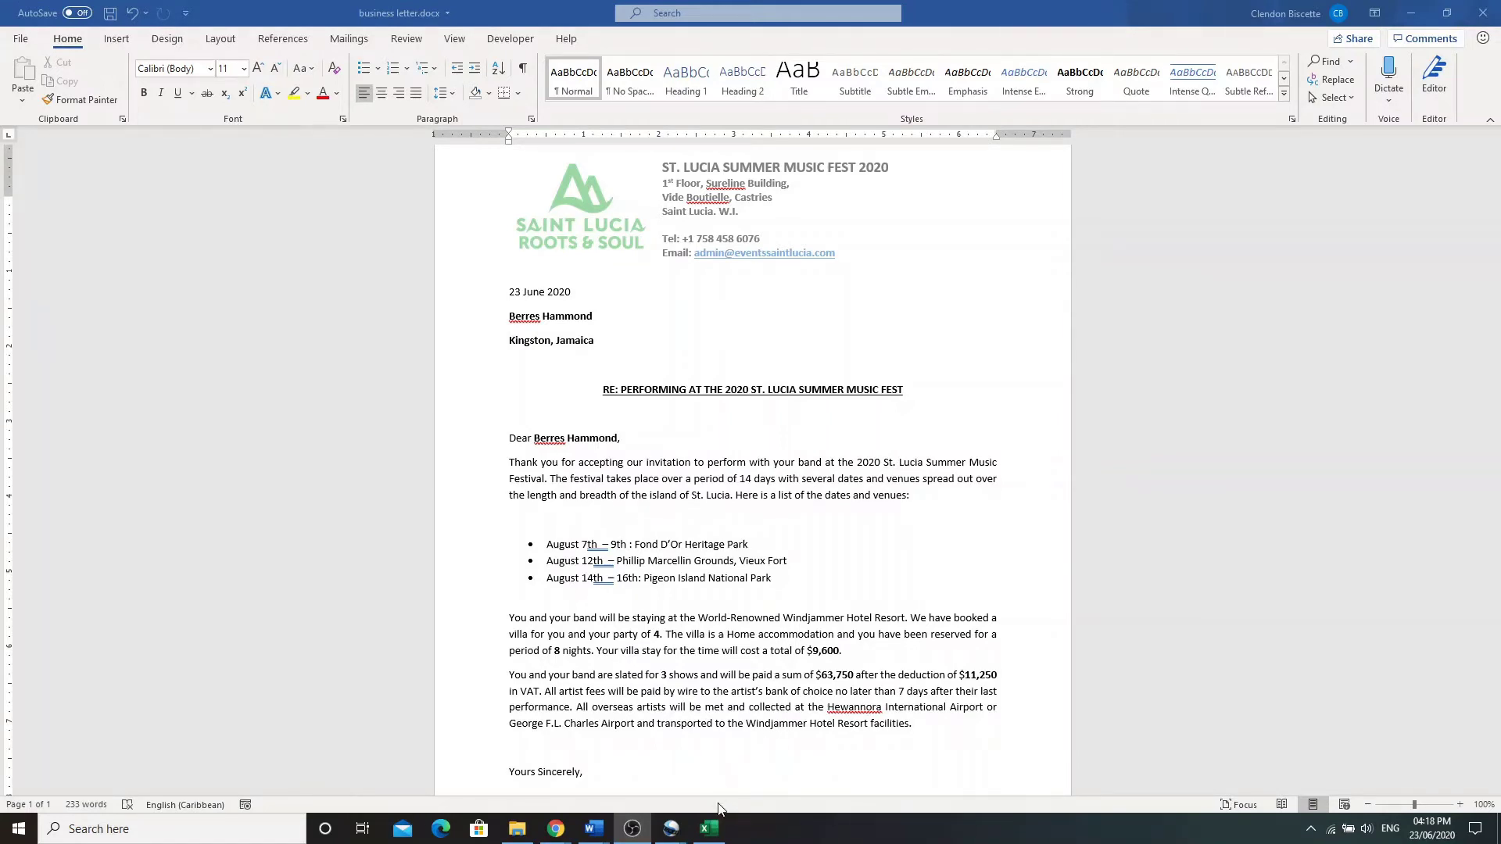
# Switch to the Excel workbook and examine the column headings from STAGE NAME to NET PAY and the artist records beneath them
pyautogui.click(710, 827)
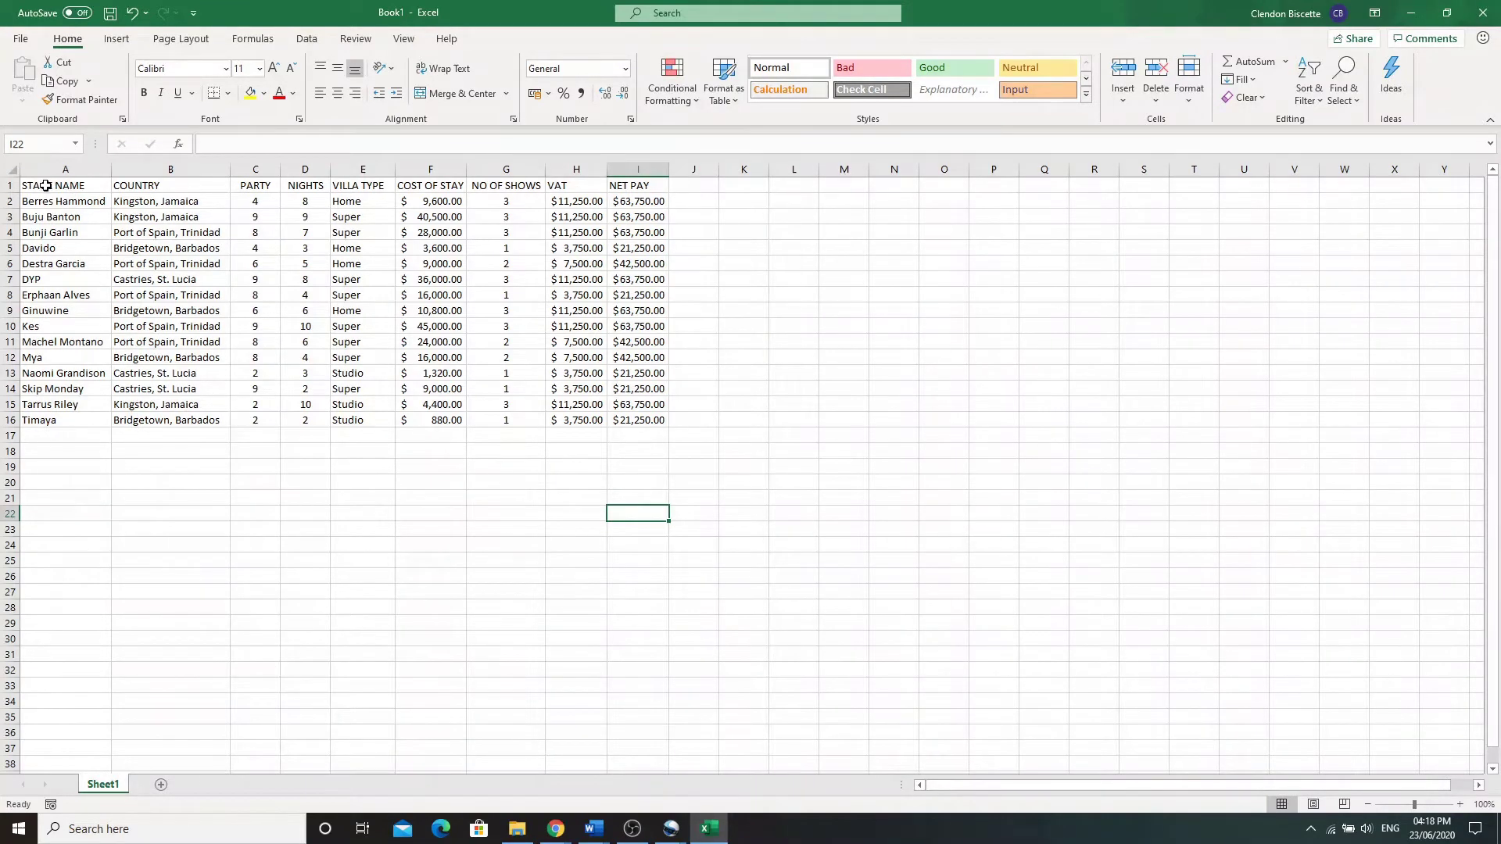
pyautogui.moveTo(47, 185); pyautogui.dragTo(635, 185)
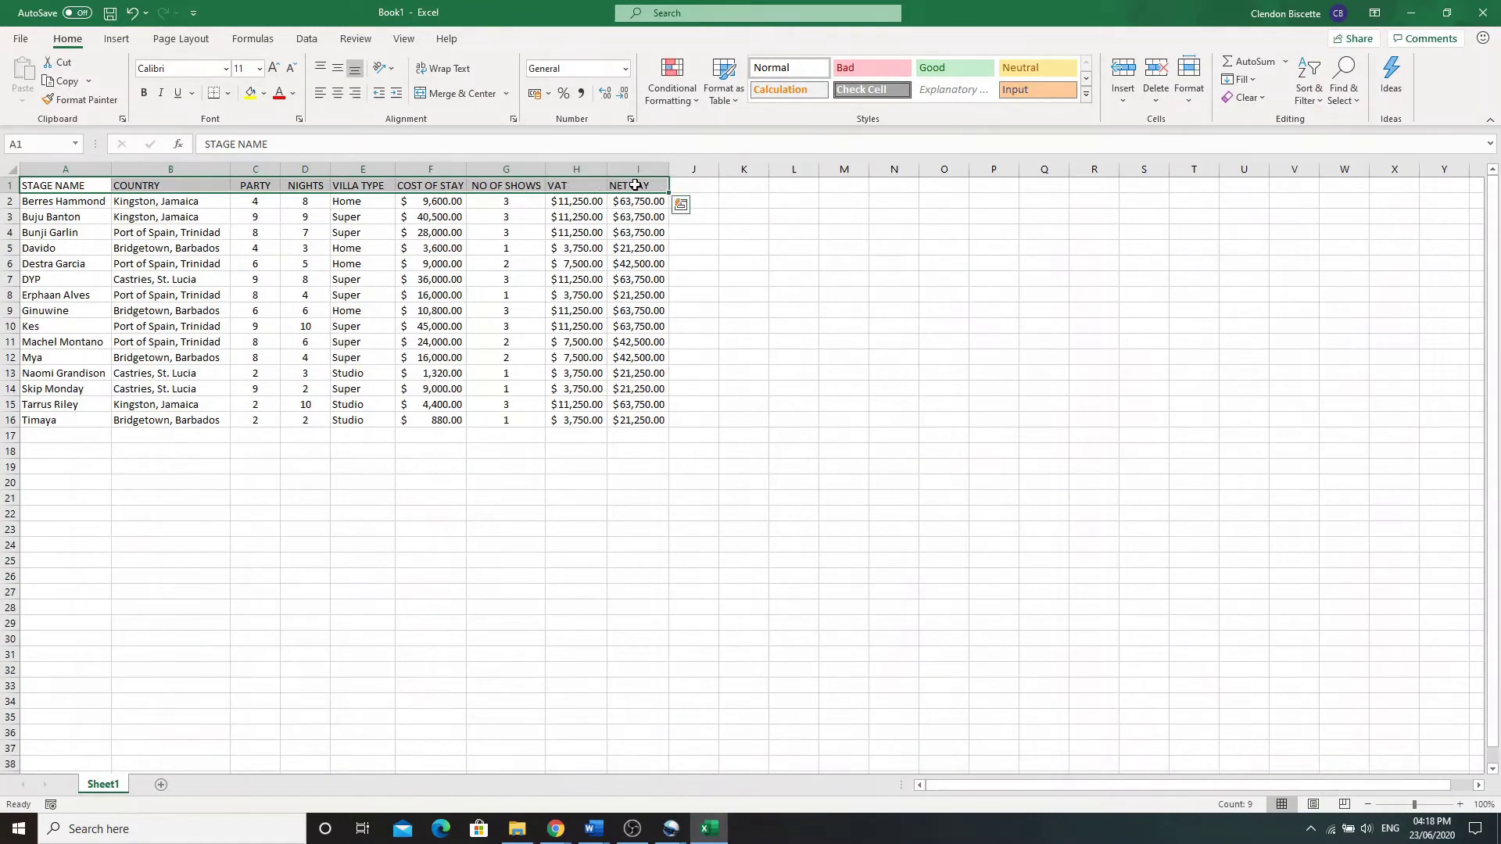
pyautogui.click(62, 185)
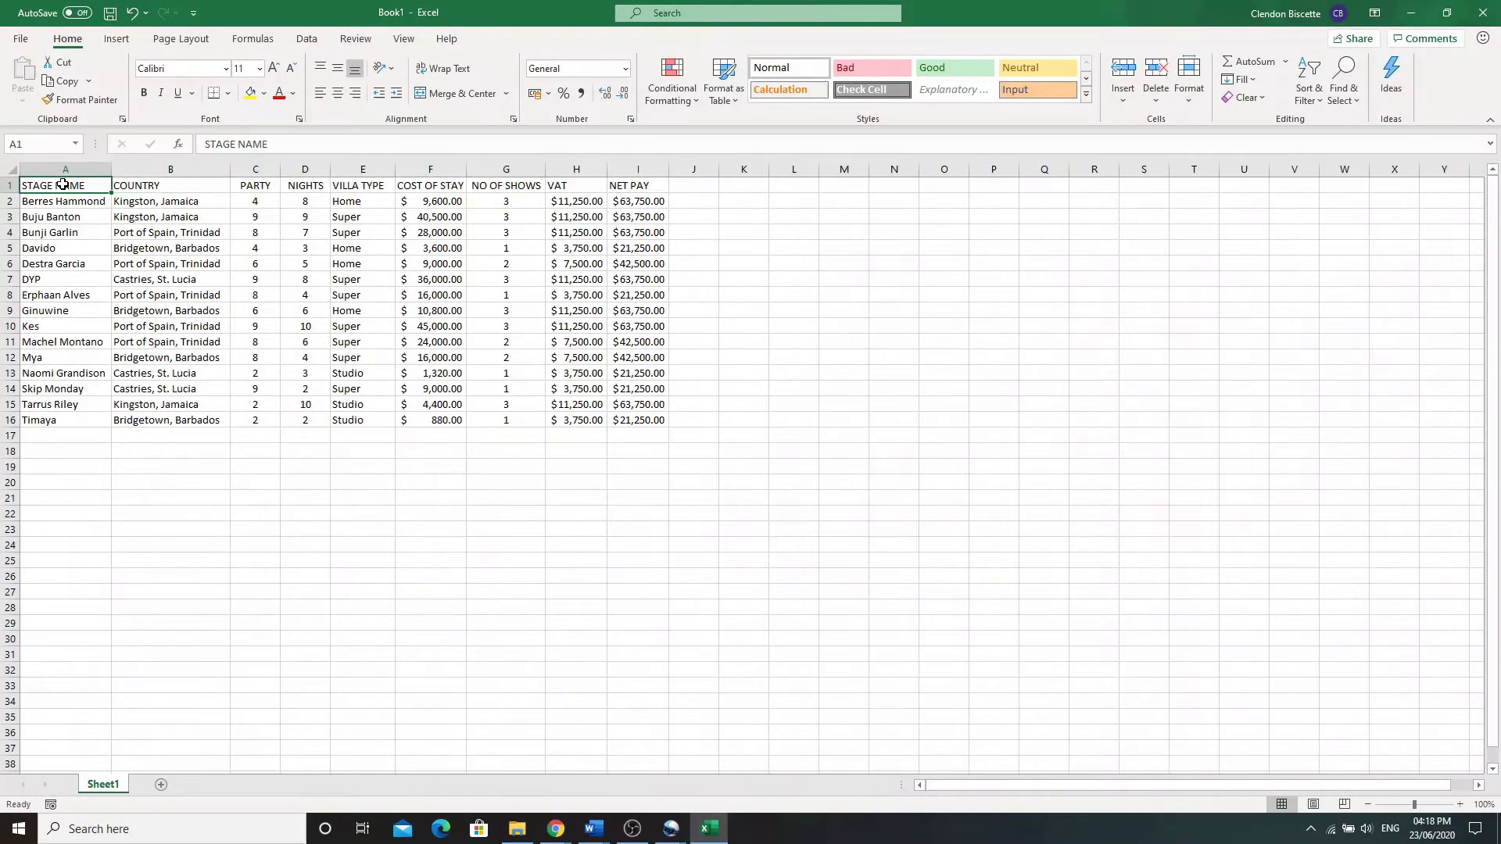
pyautogui.click(137, 185)
pyautogui.click(249, 186)
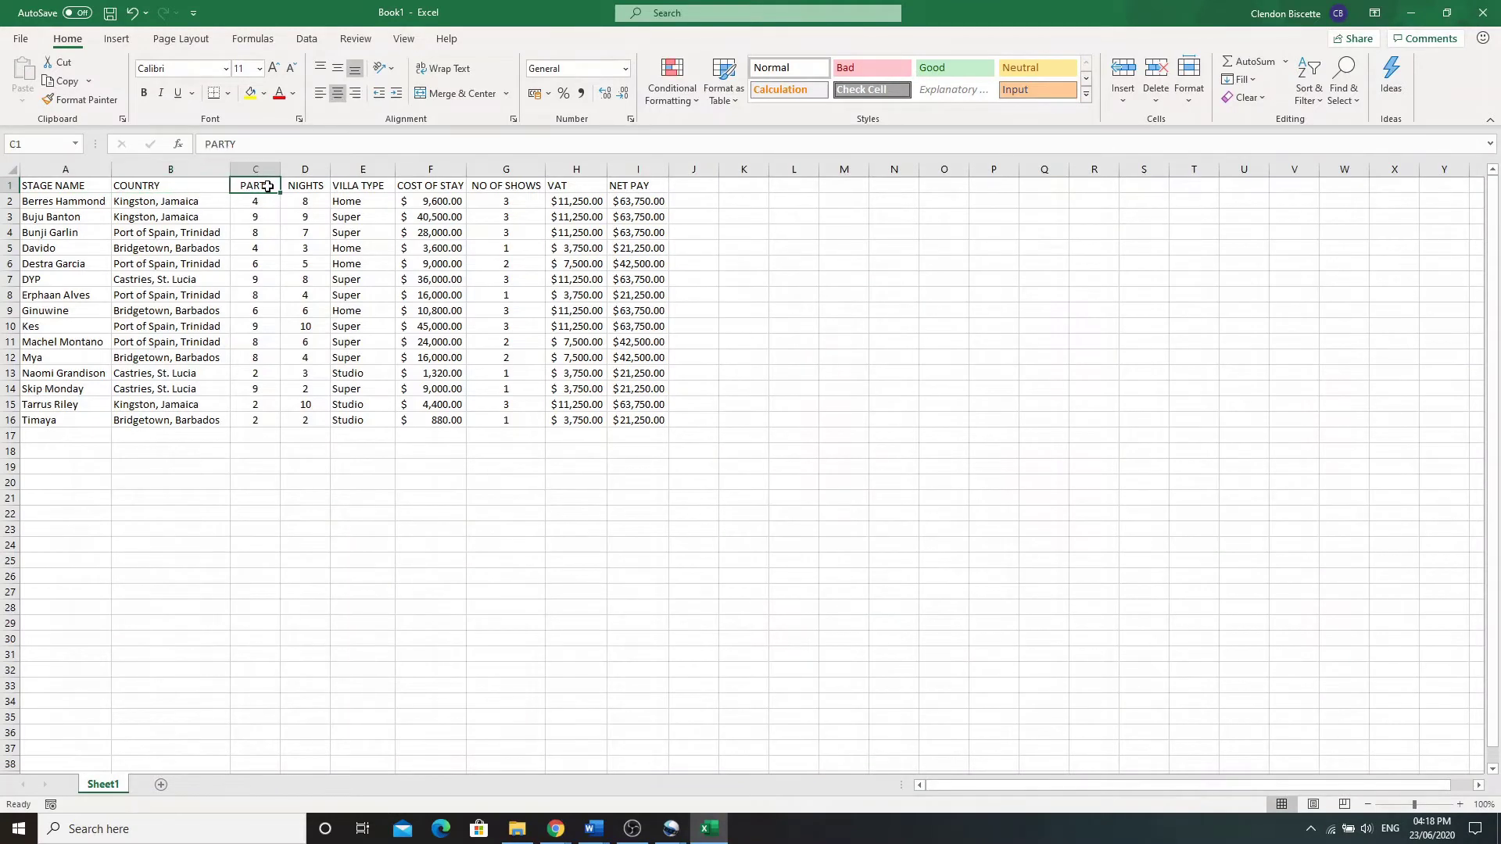
pyautogui.click(304, 186)
pyautogui.click(356, 186)
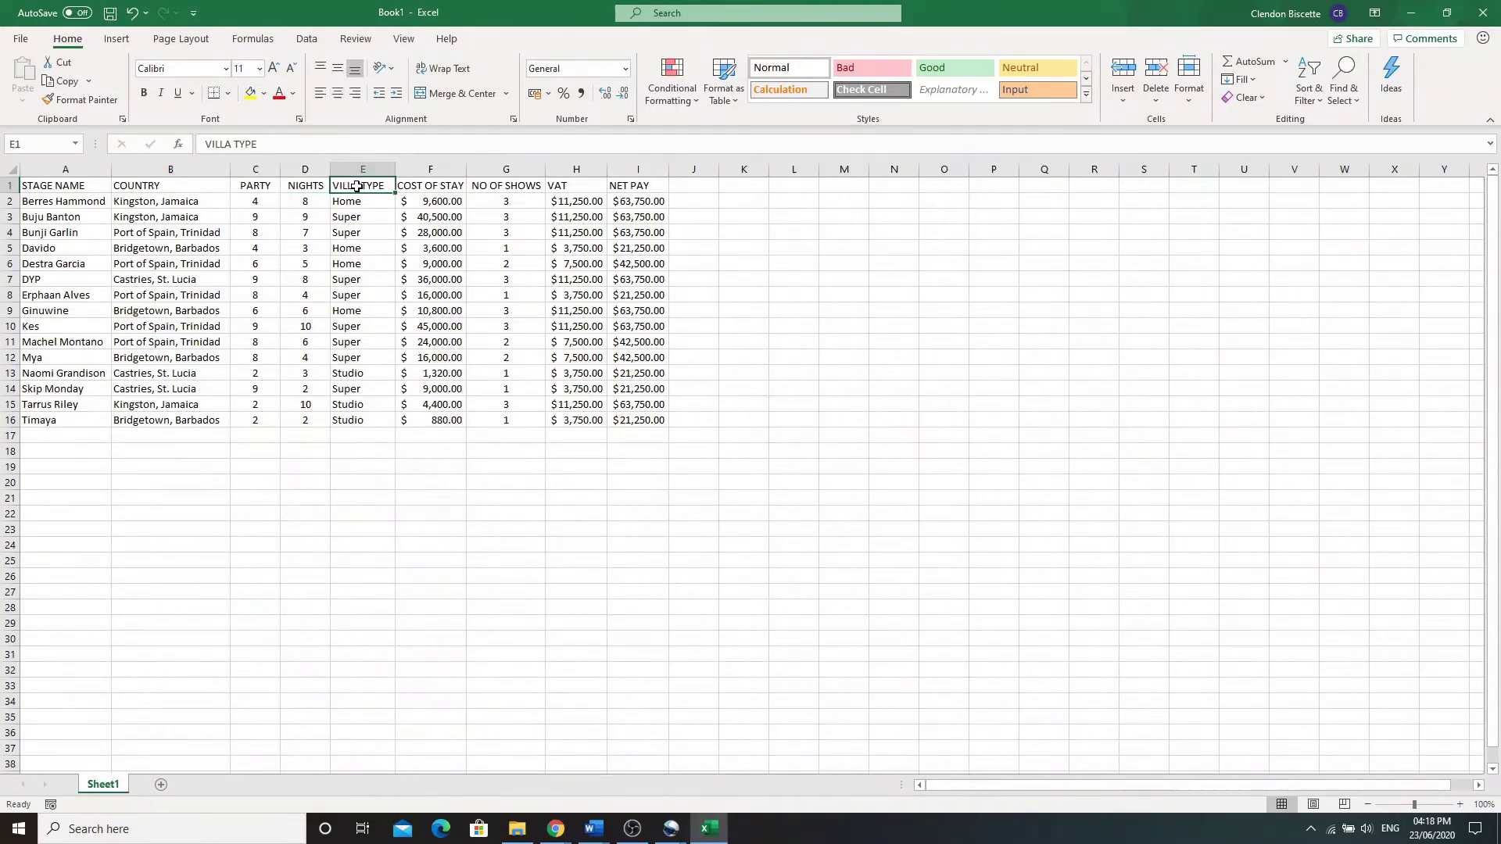
pyautogui.click(431, 188)
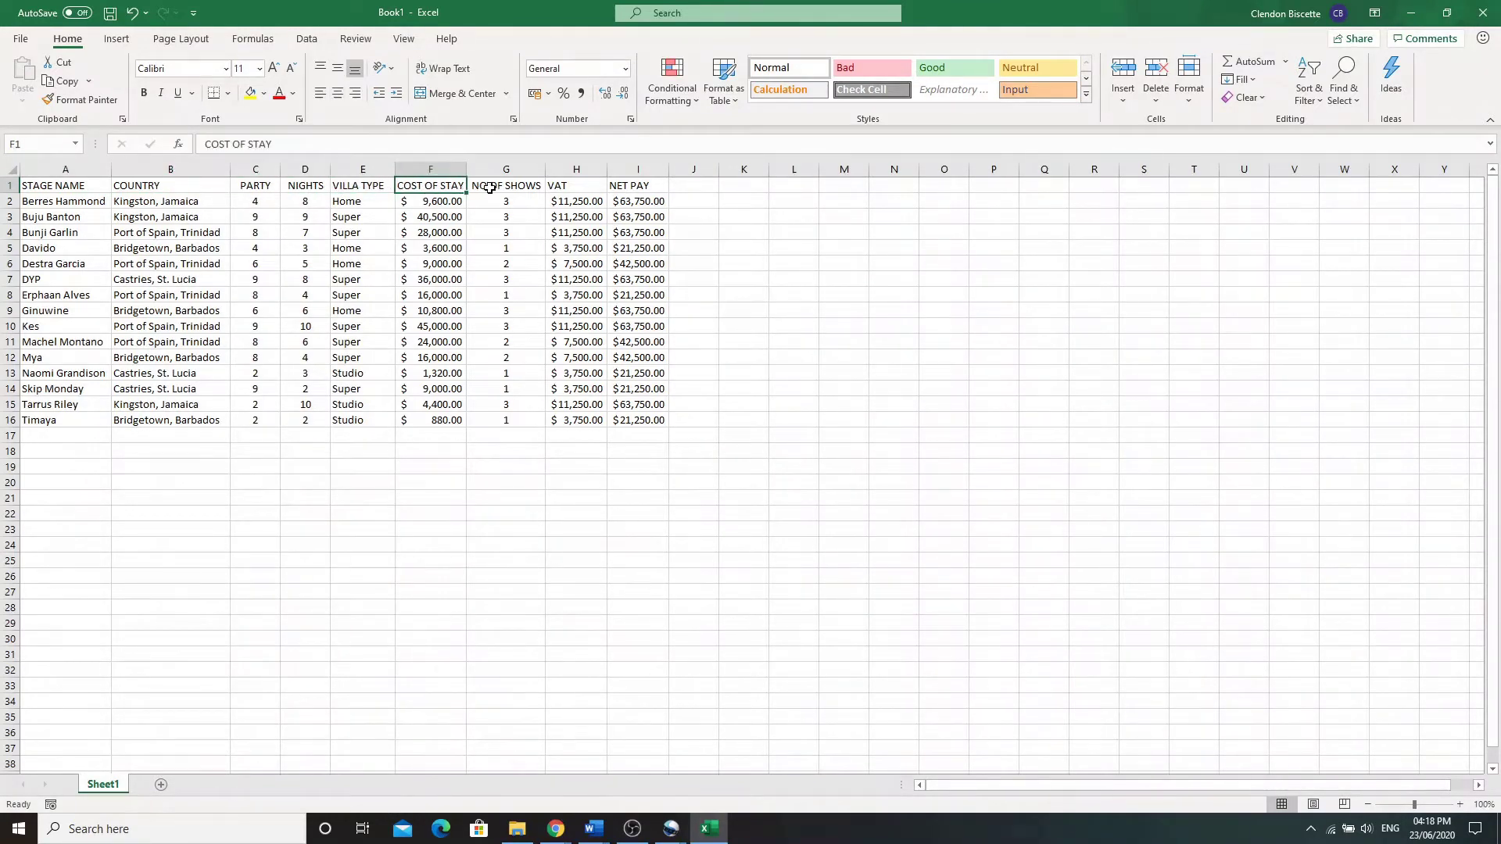
pyautogui.click(509, 187)
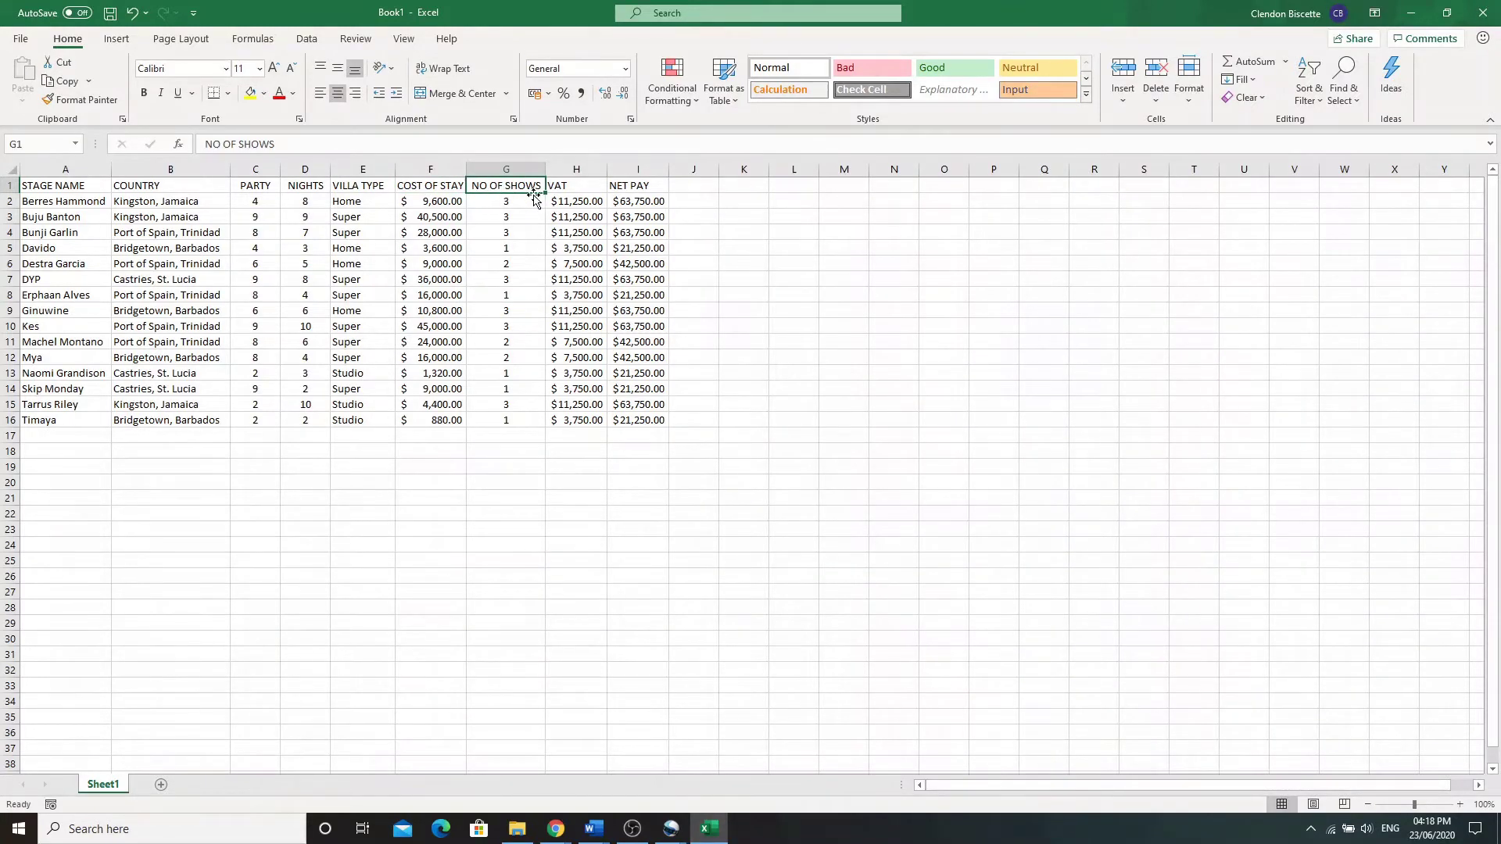
pyautogui.click(576, 188)
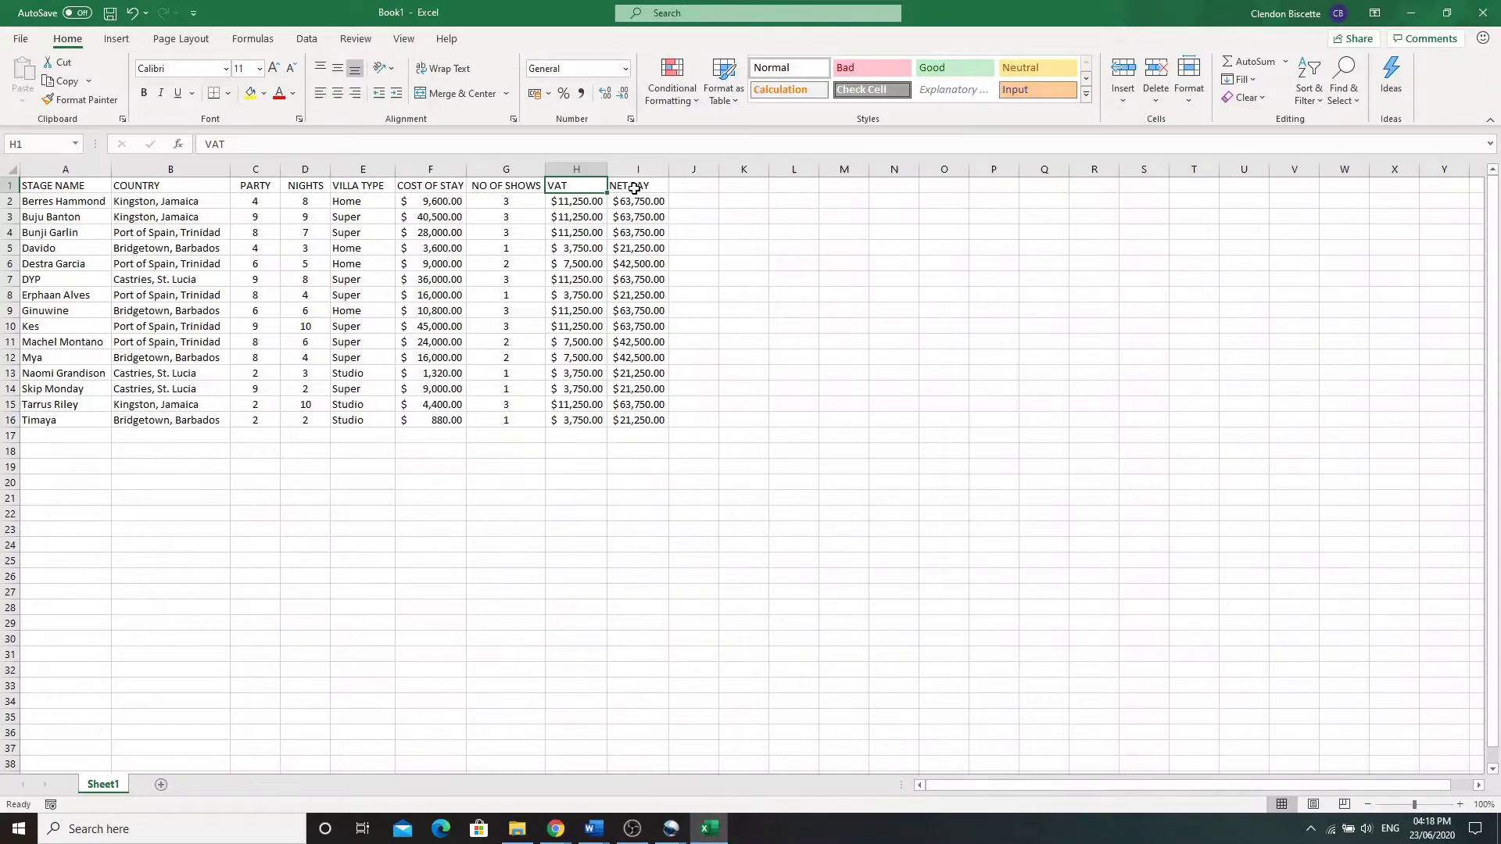
pyautogui.click(635, 189)
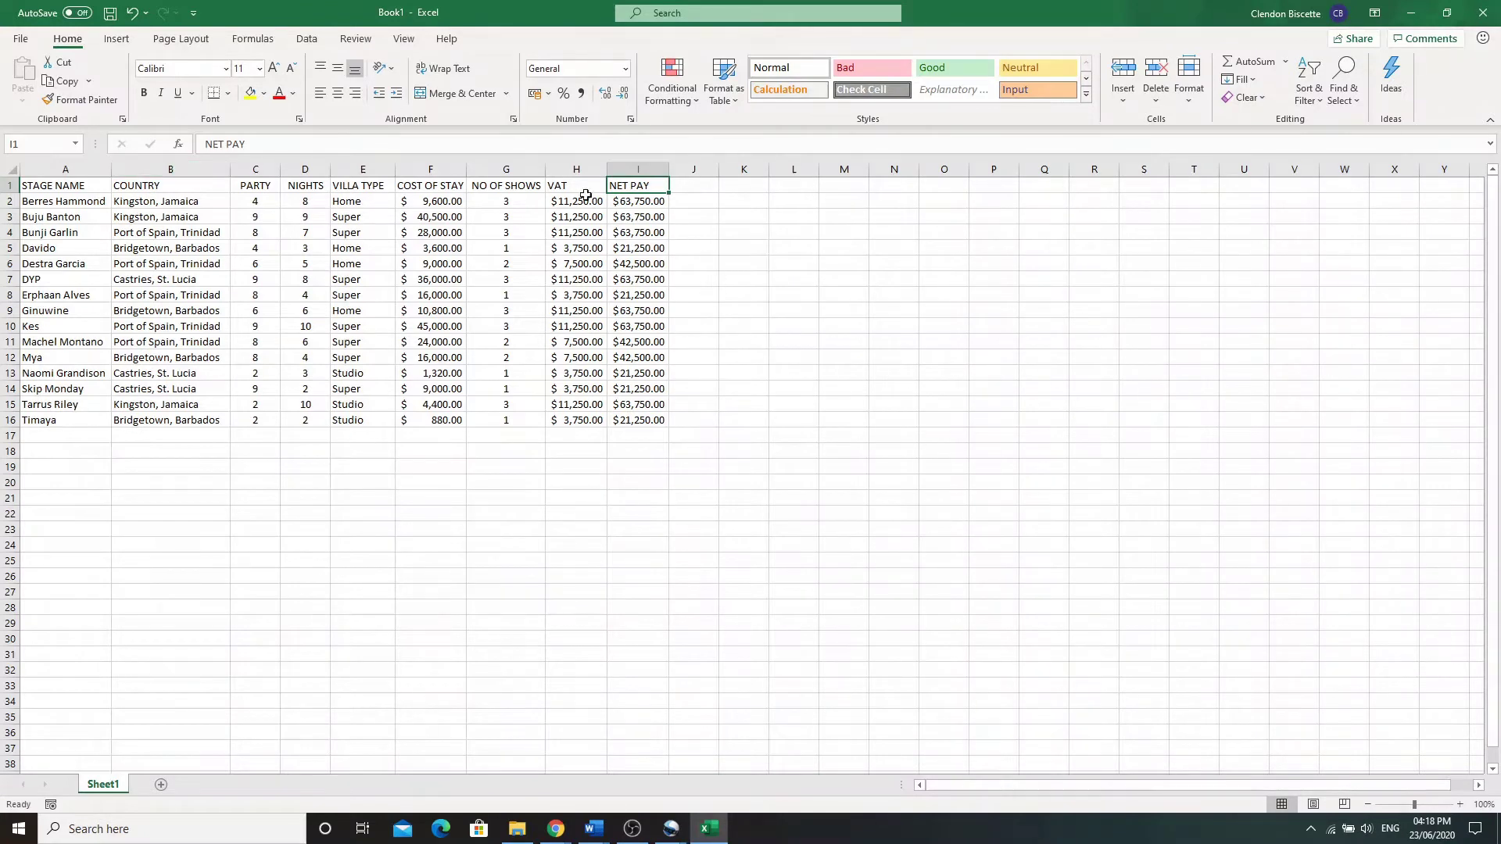
pyautogui.moveTo(61, 203); pyautogui.dragTo(642, 422)
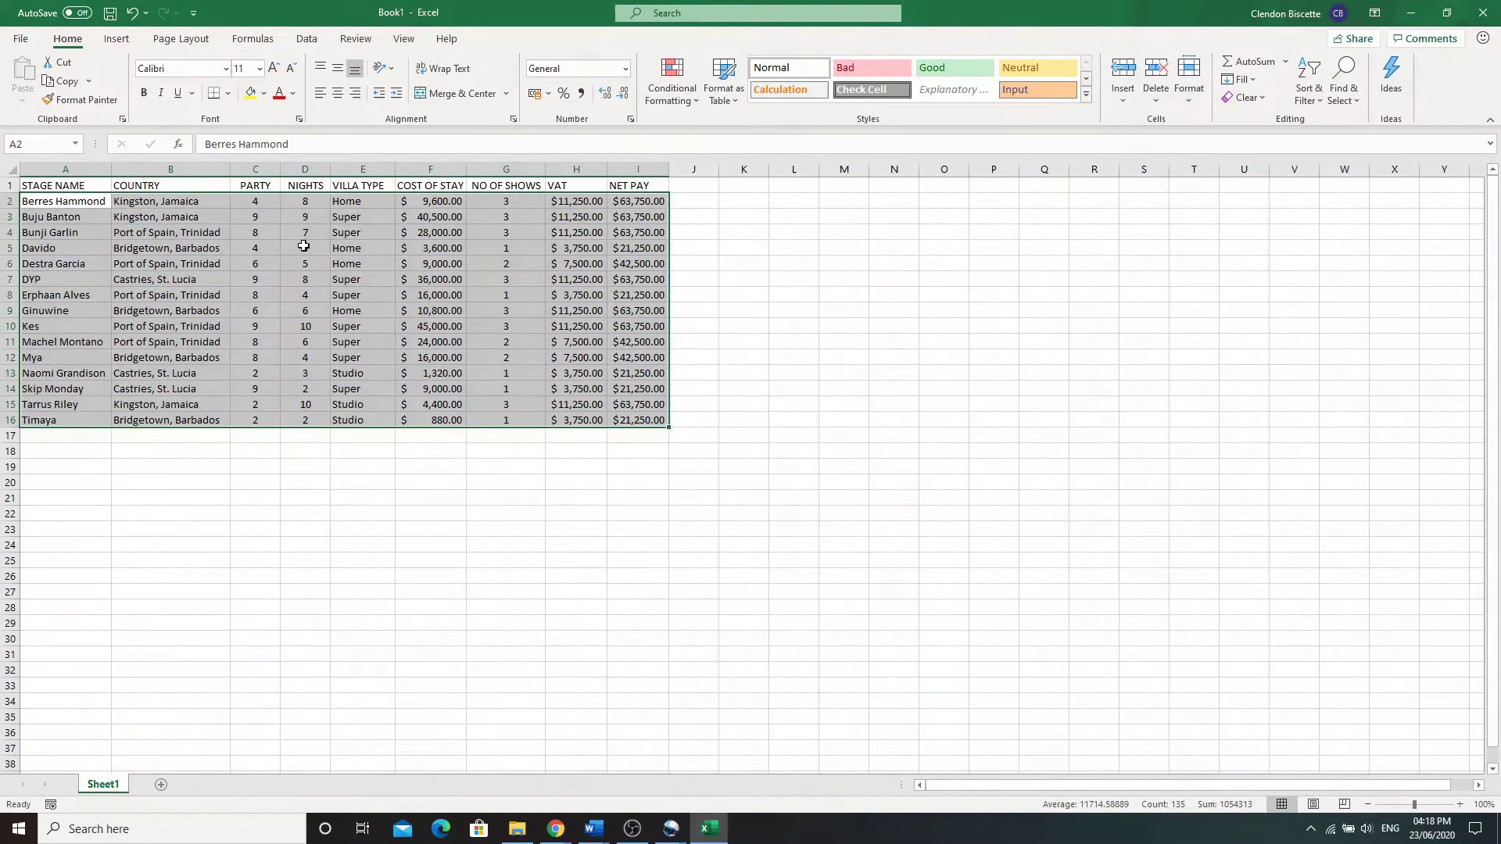
pyautogui.click(721, 195)
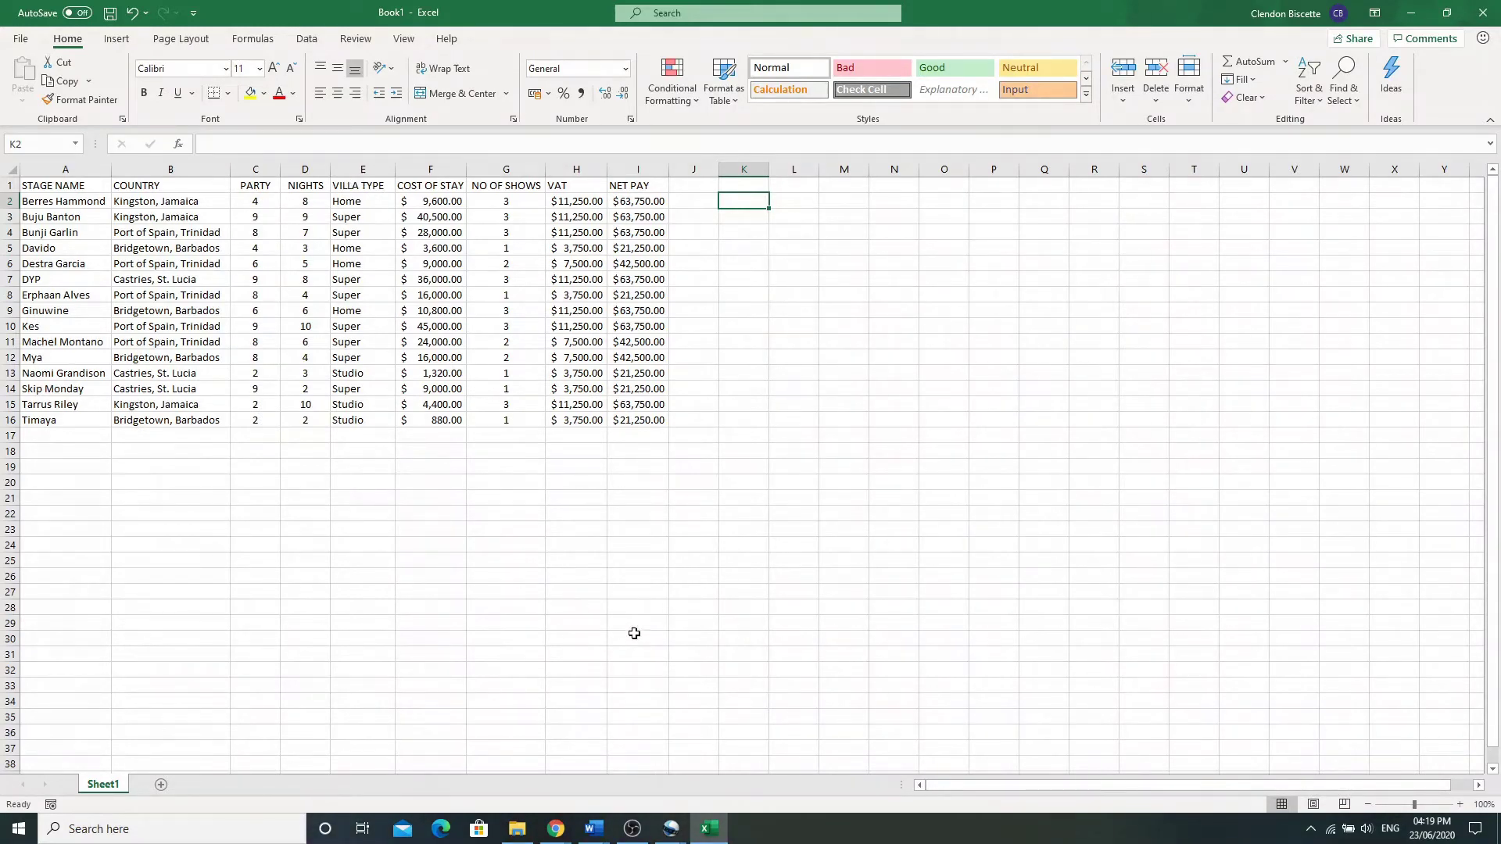
# Switch back to business letter.docx in Word and make the villa type "Home" bold in the accommodation paragraph
pyautogui.moveTo(594, 830)
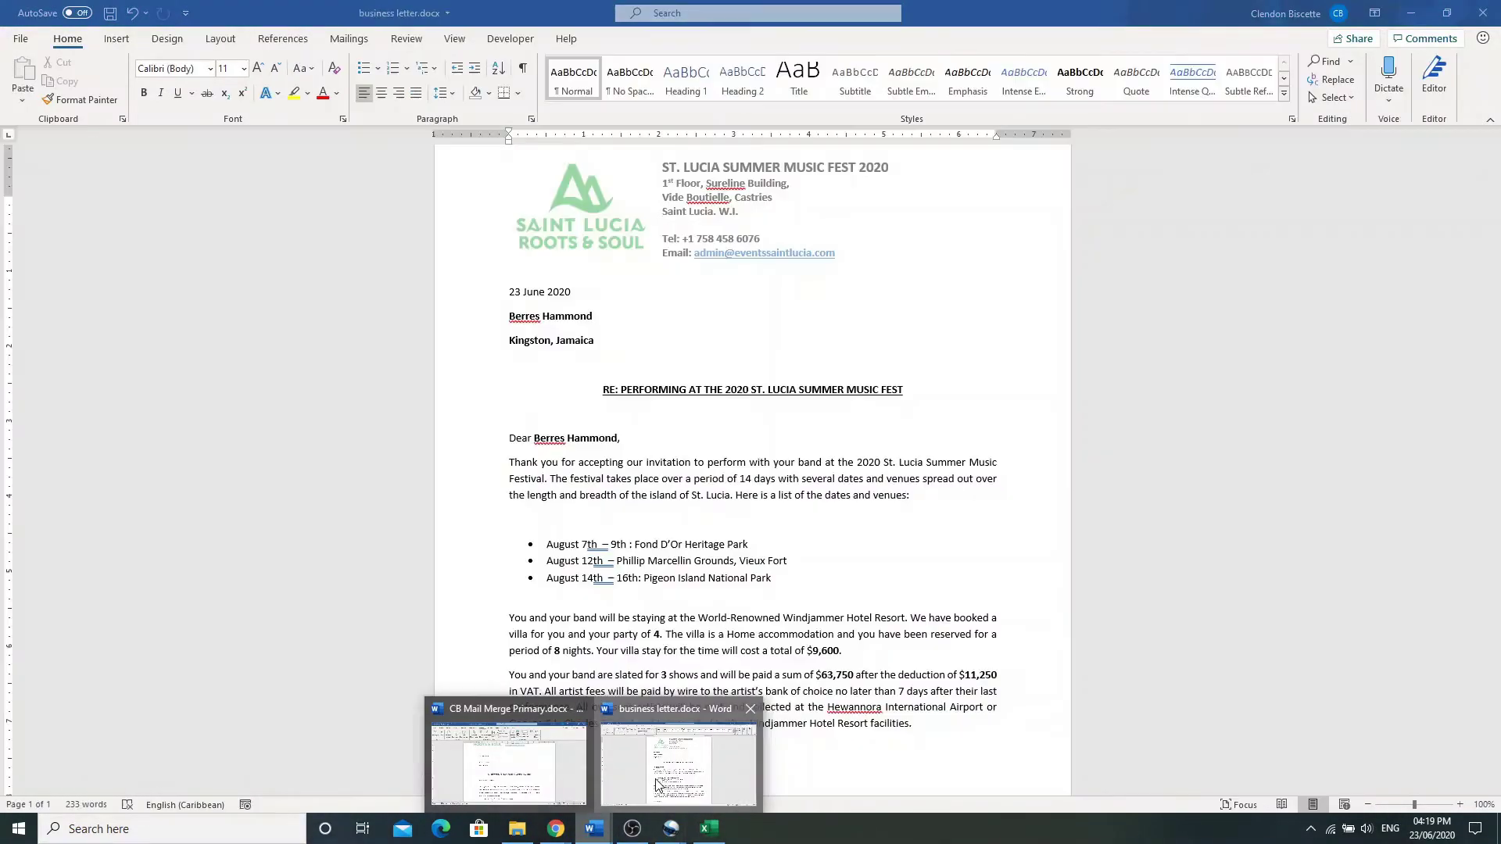
pyautogui.click(657, 784)
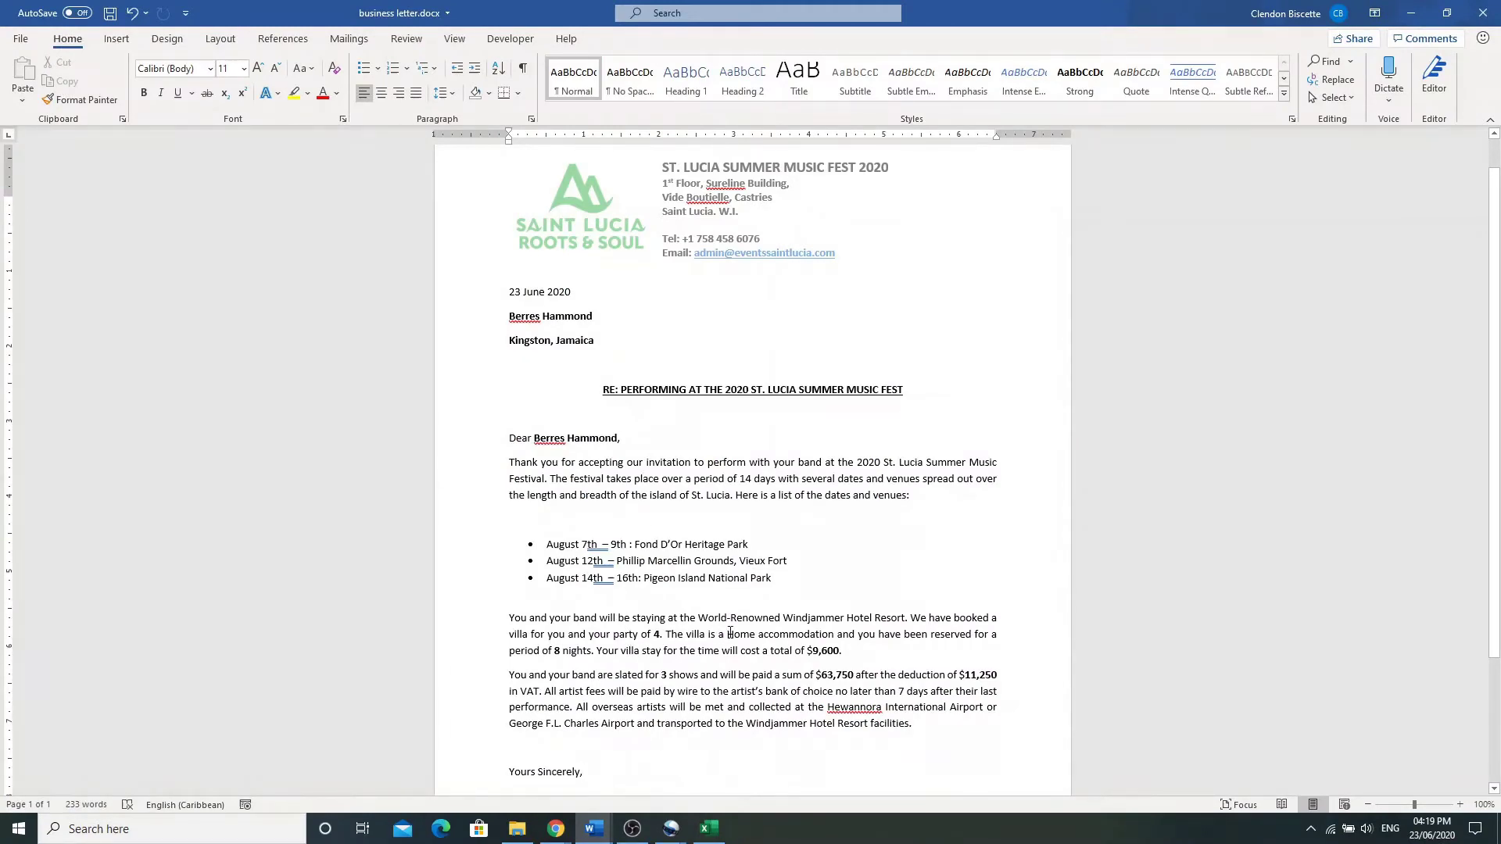
pyautogui.moveTo(733, 633); pyautogui.dragTo(749, 634)
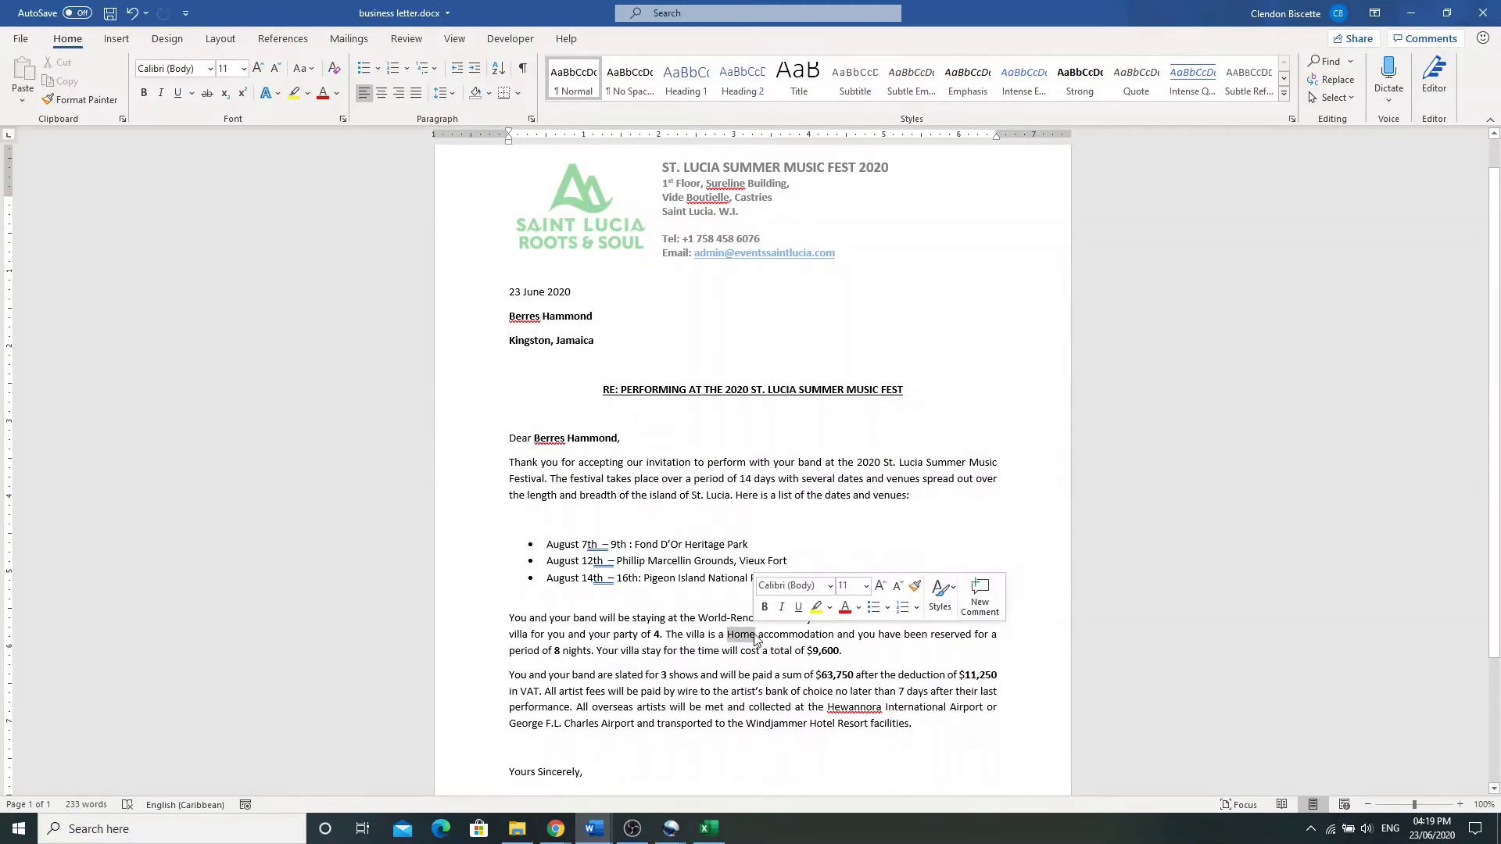
pyautogui.click(144, 92)
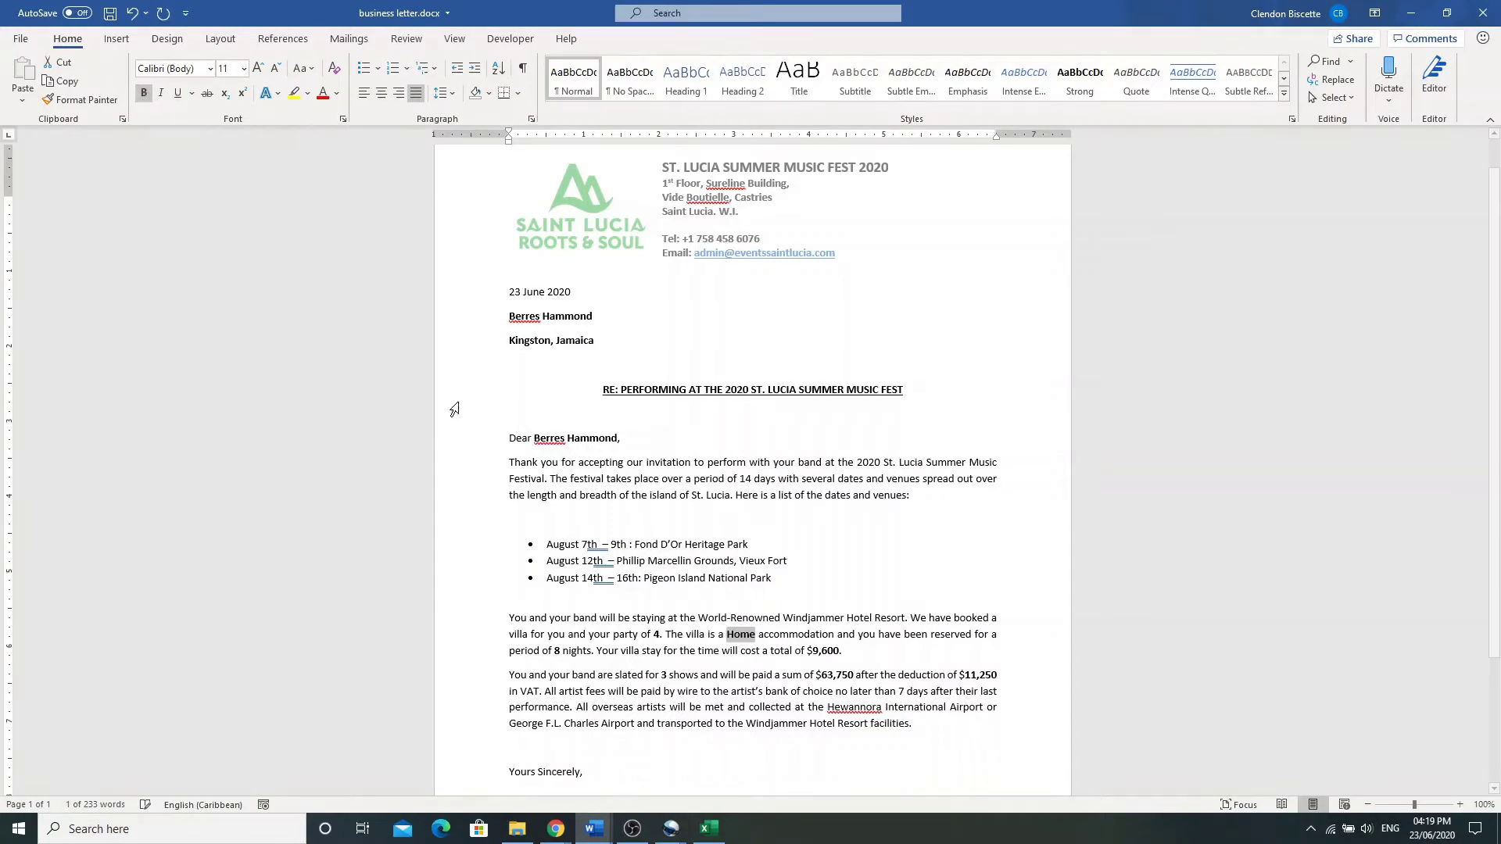
pyautogui.click(865, 616)
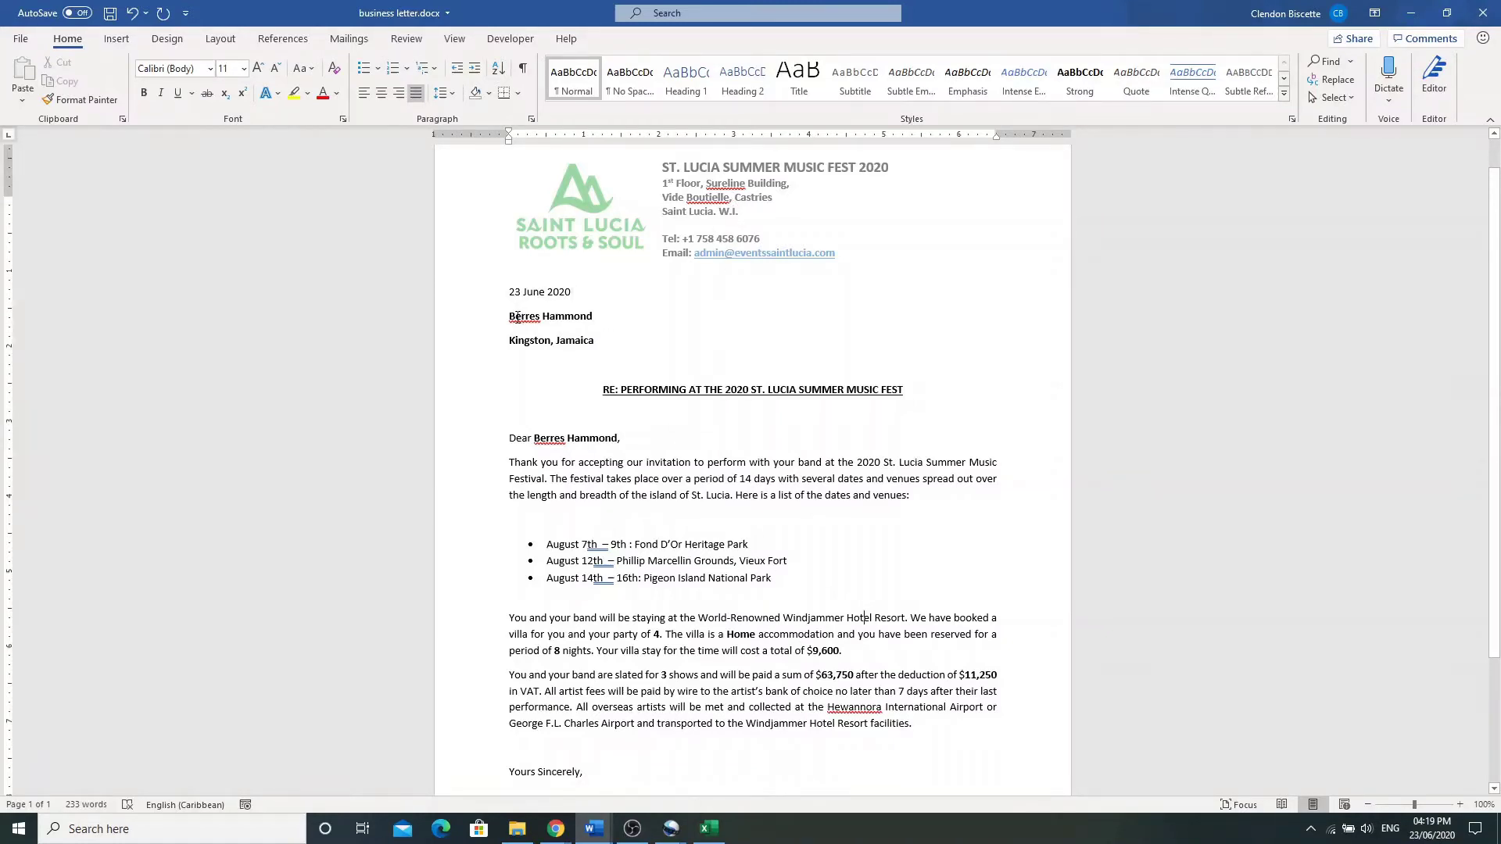
# Enclose the recipient's name in the address block, below the date, in << and >> markers
pyautogui.click(511, 317)
pyautogui.write('<<')
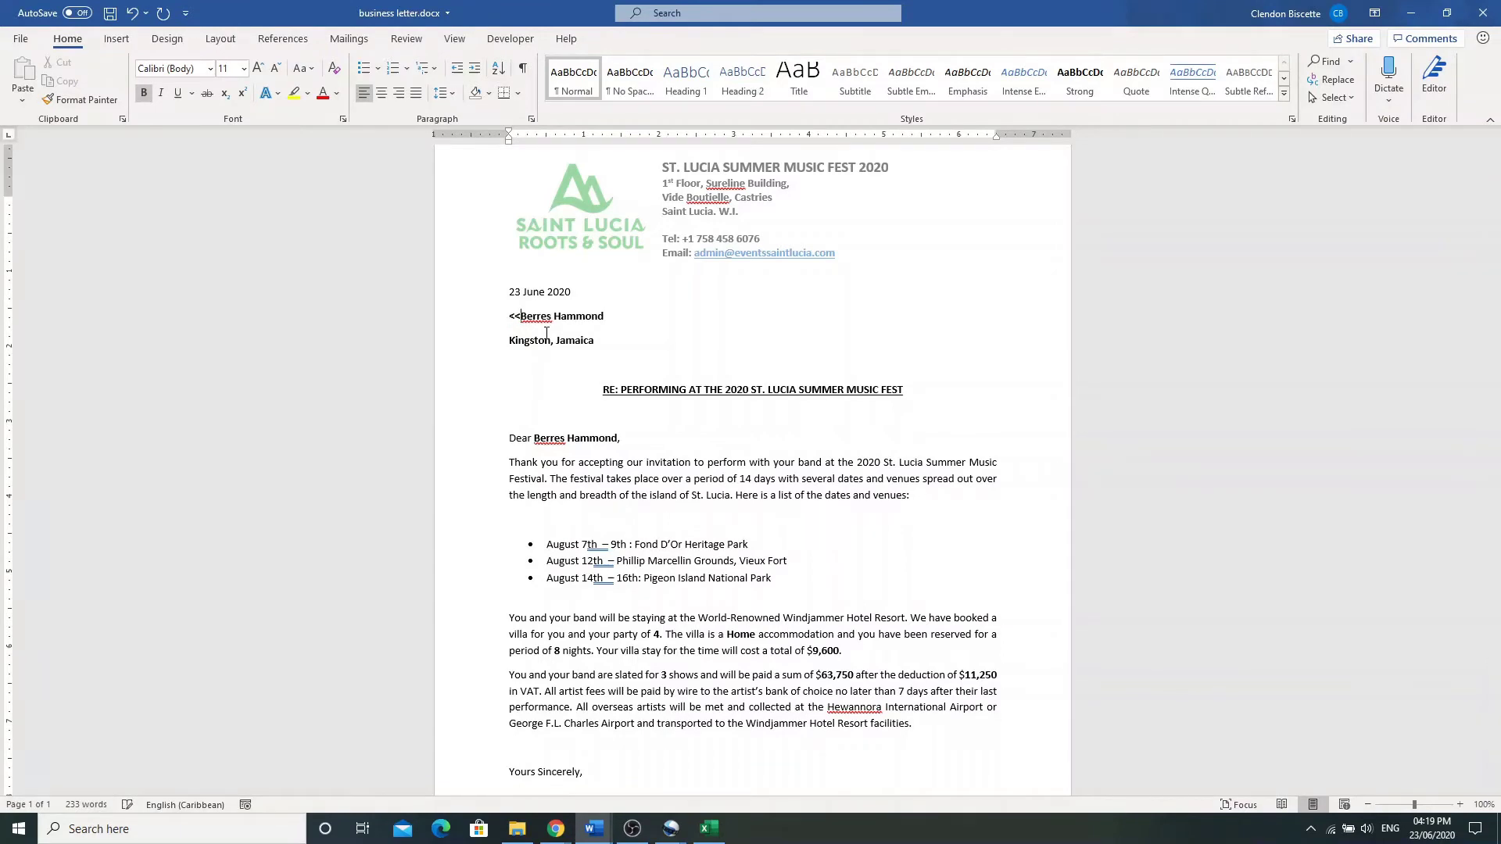
pyautogui.click(611, 319)
pyautogui.write('>>')
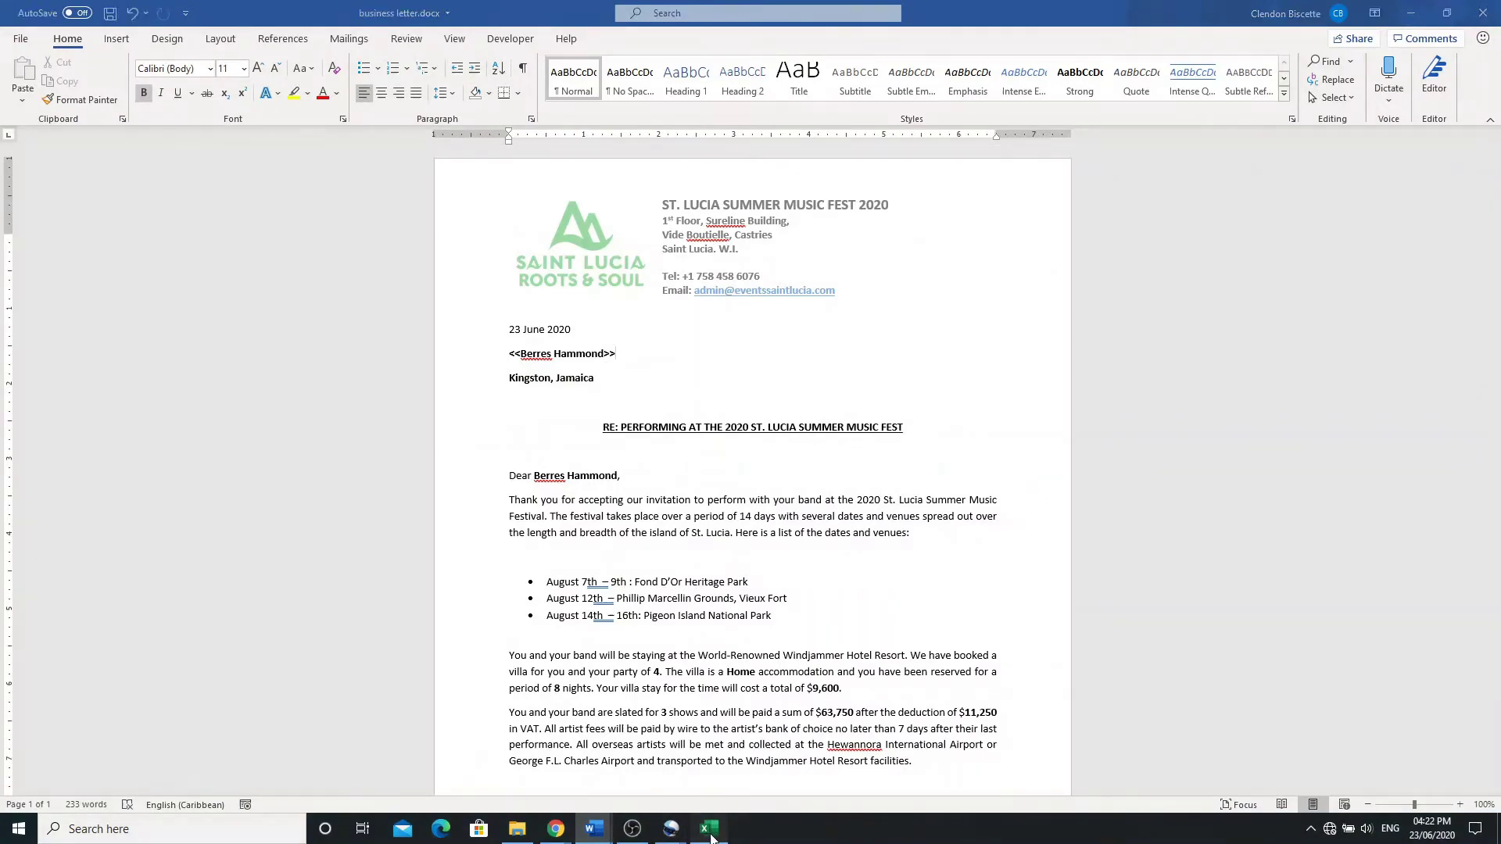
# Switch to Excel, save the artist workbook as "datasource" in the Documents folder, and close it
pyautogui.click(710, 830)
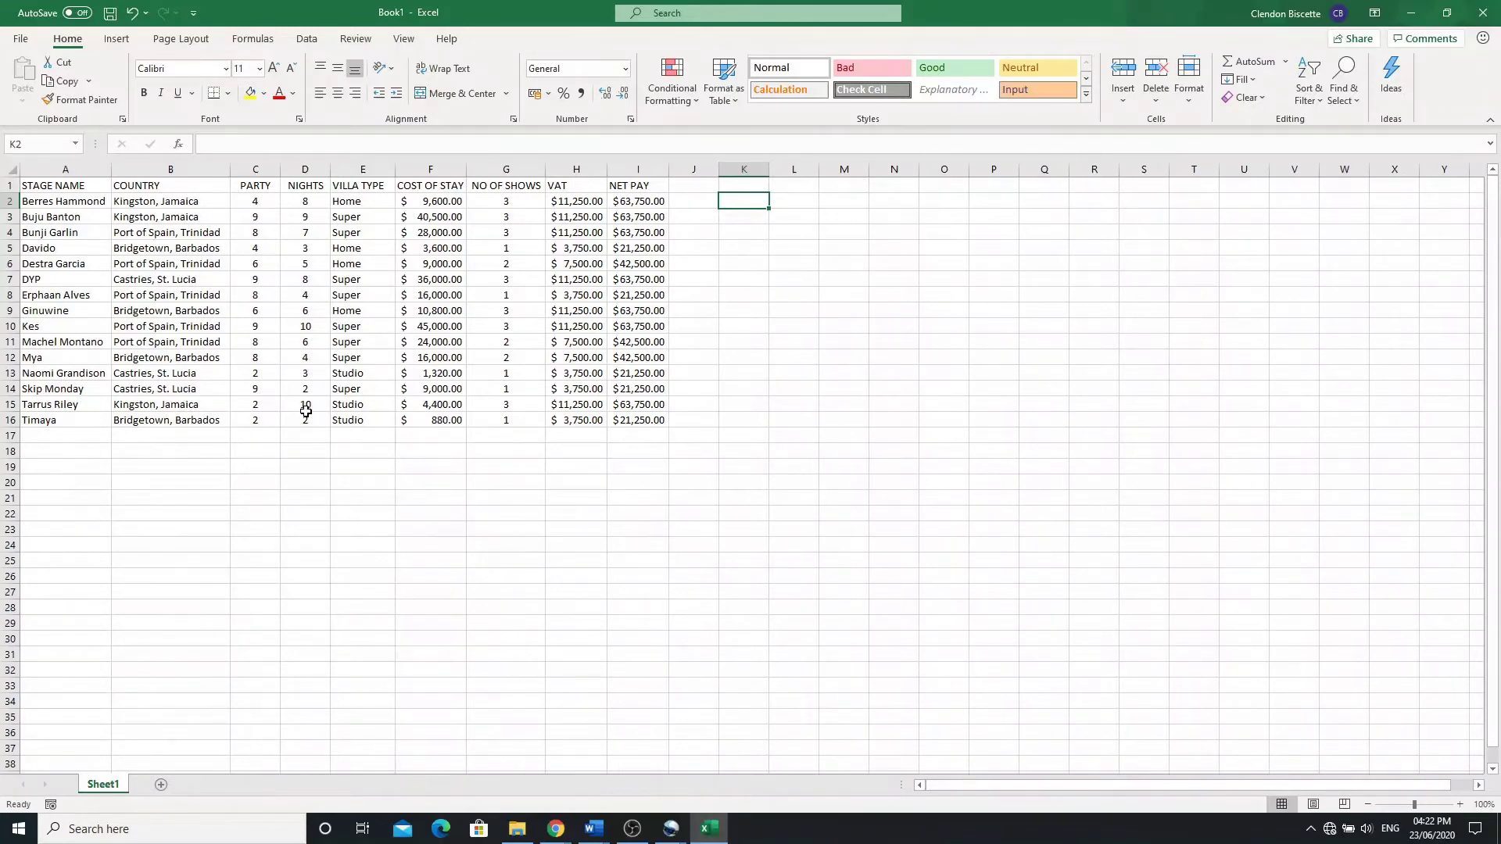
pyautogui.click(24, 40)
pyautogui.click(58, 247)
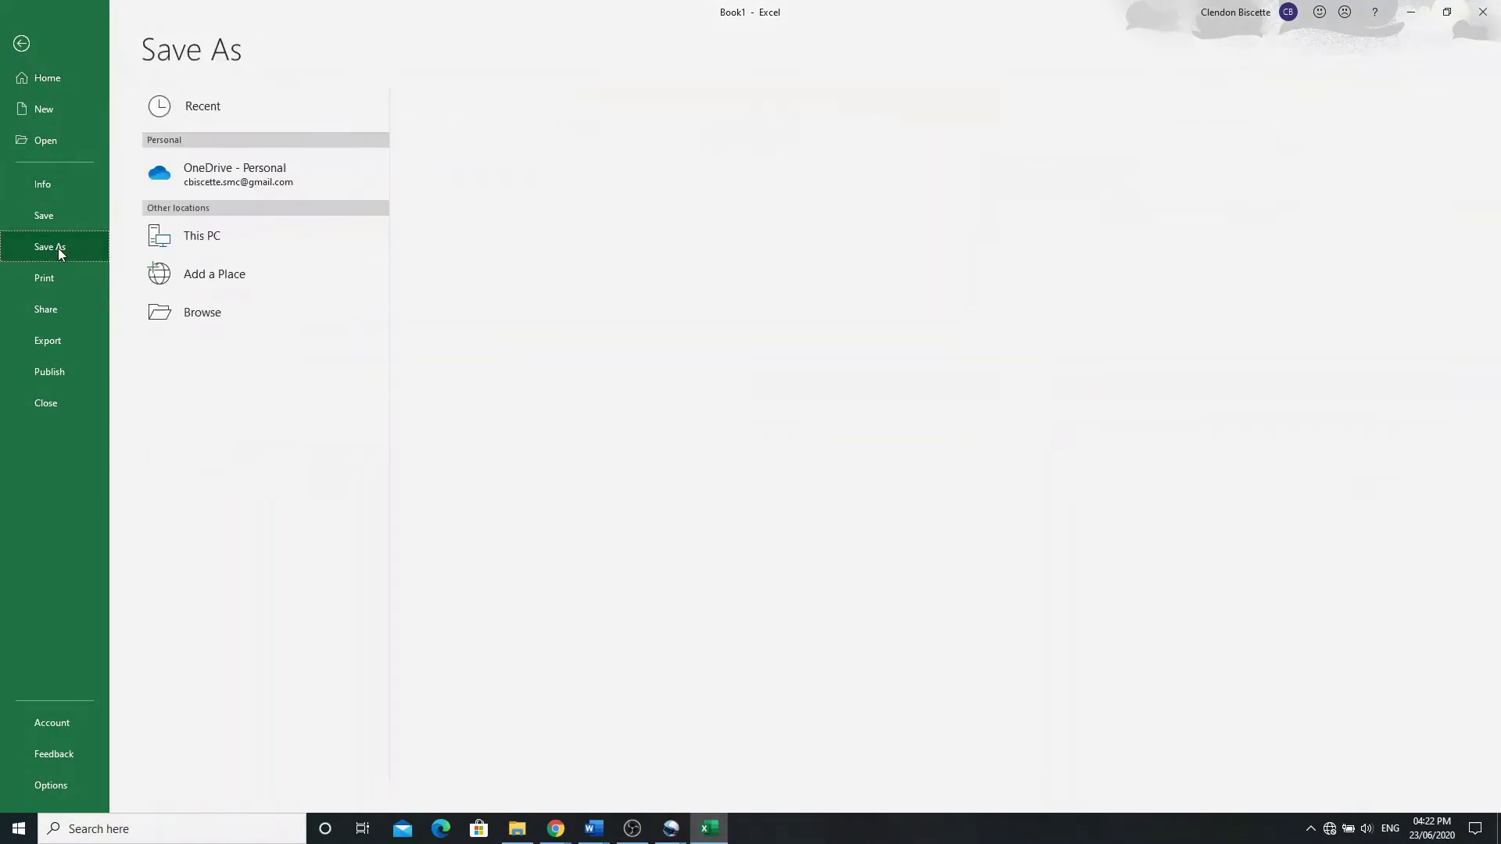
pyautogui.click(191, 309)
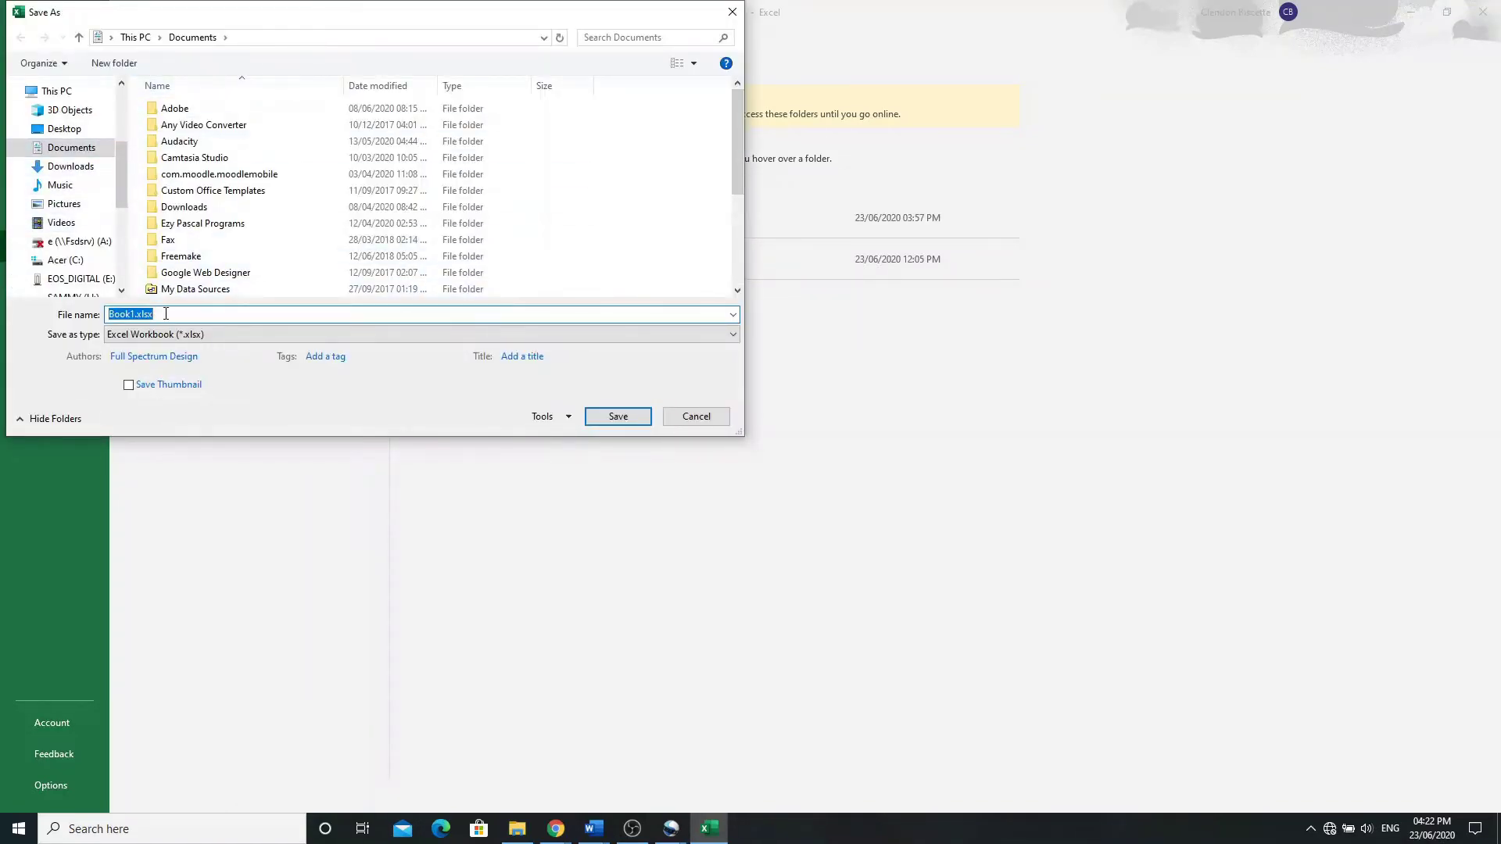
pyautogui.write('datasource')
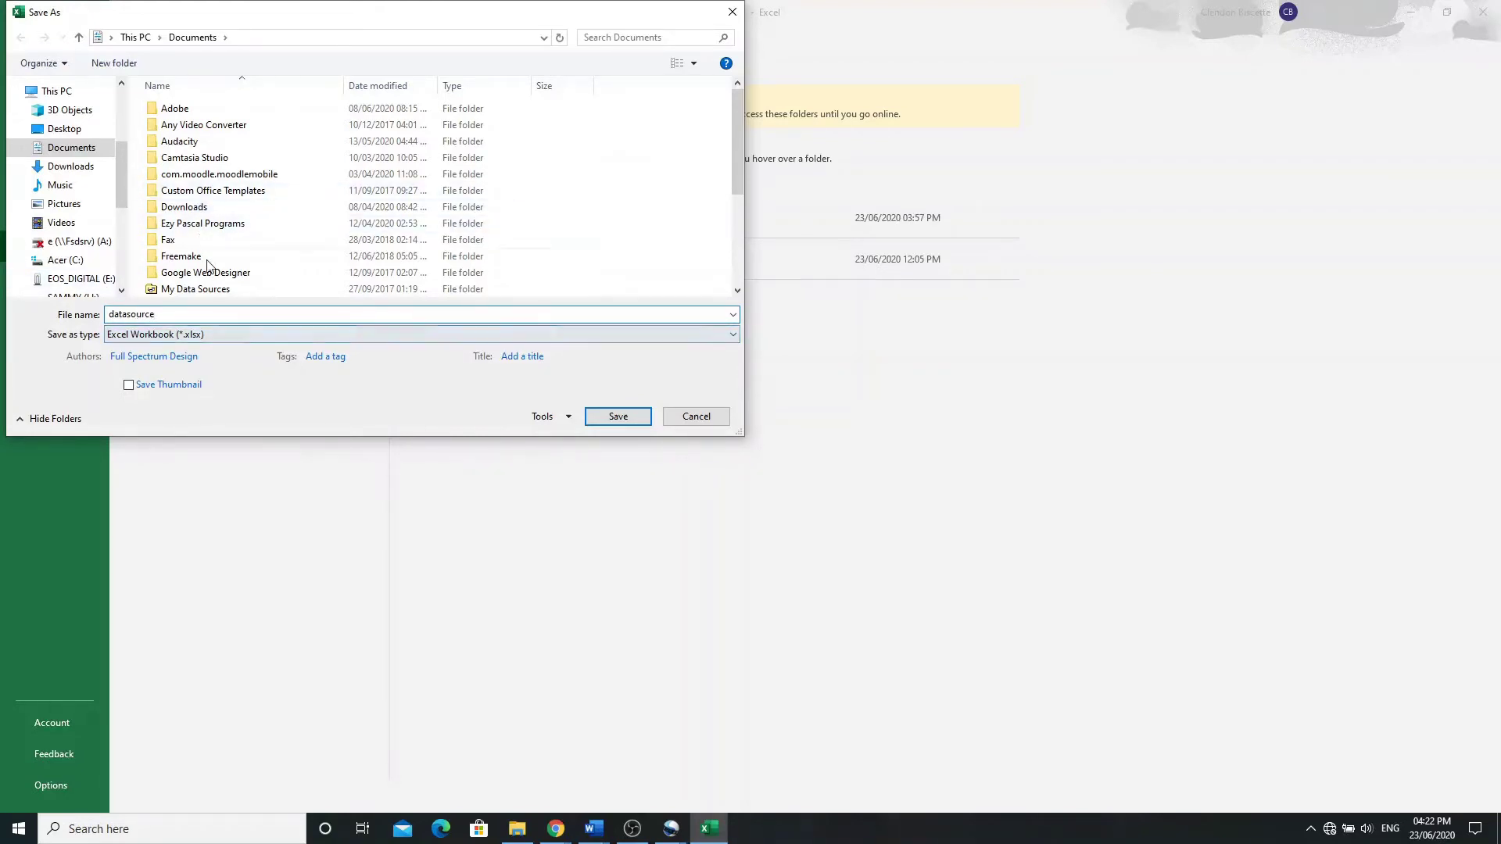
pyautogui.click(598, 418)
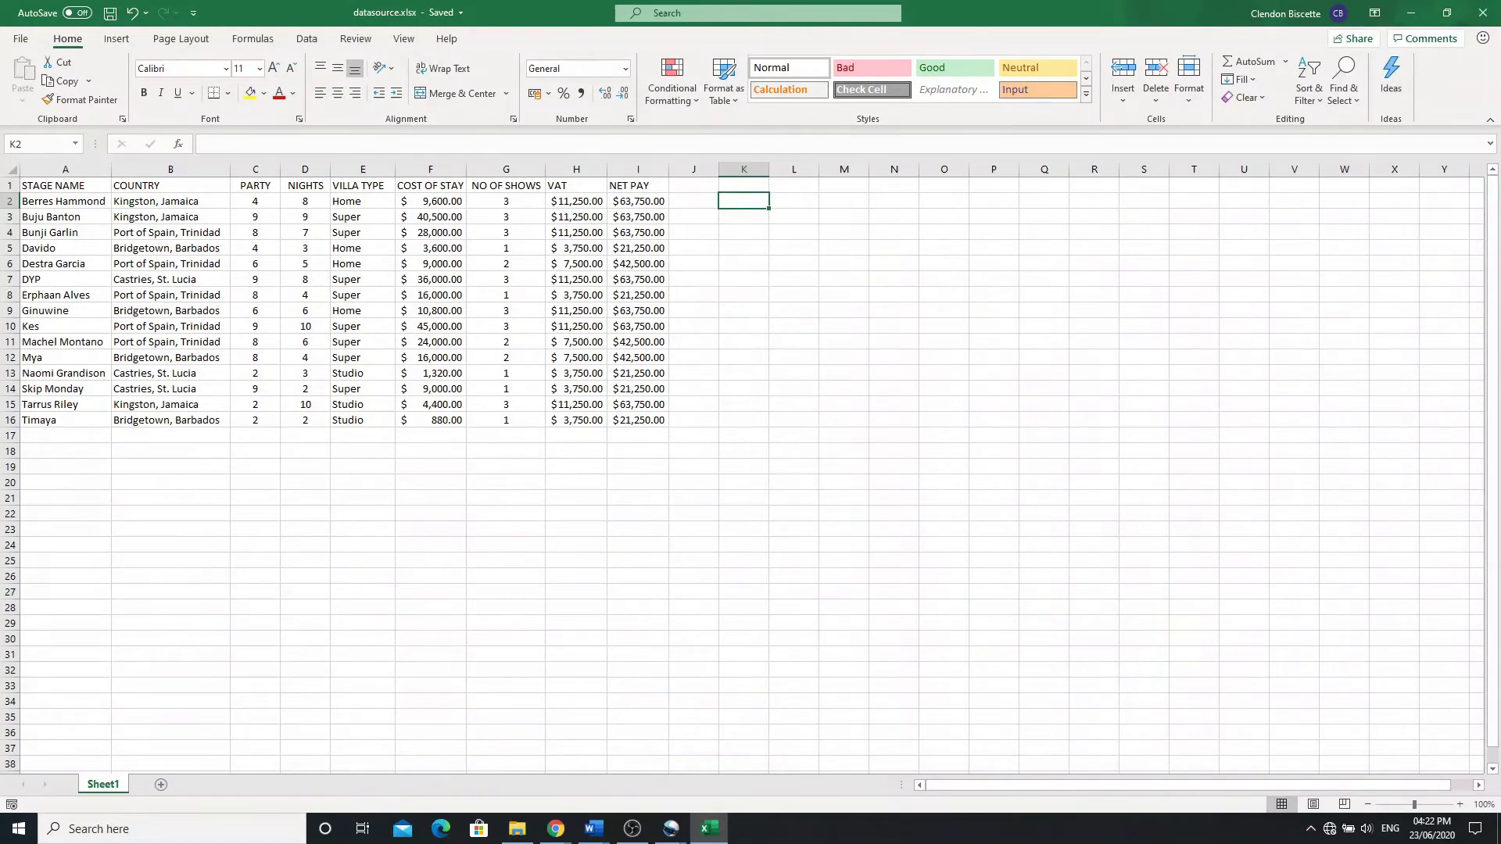
pyautogui.click(1485, 14)
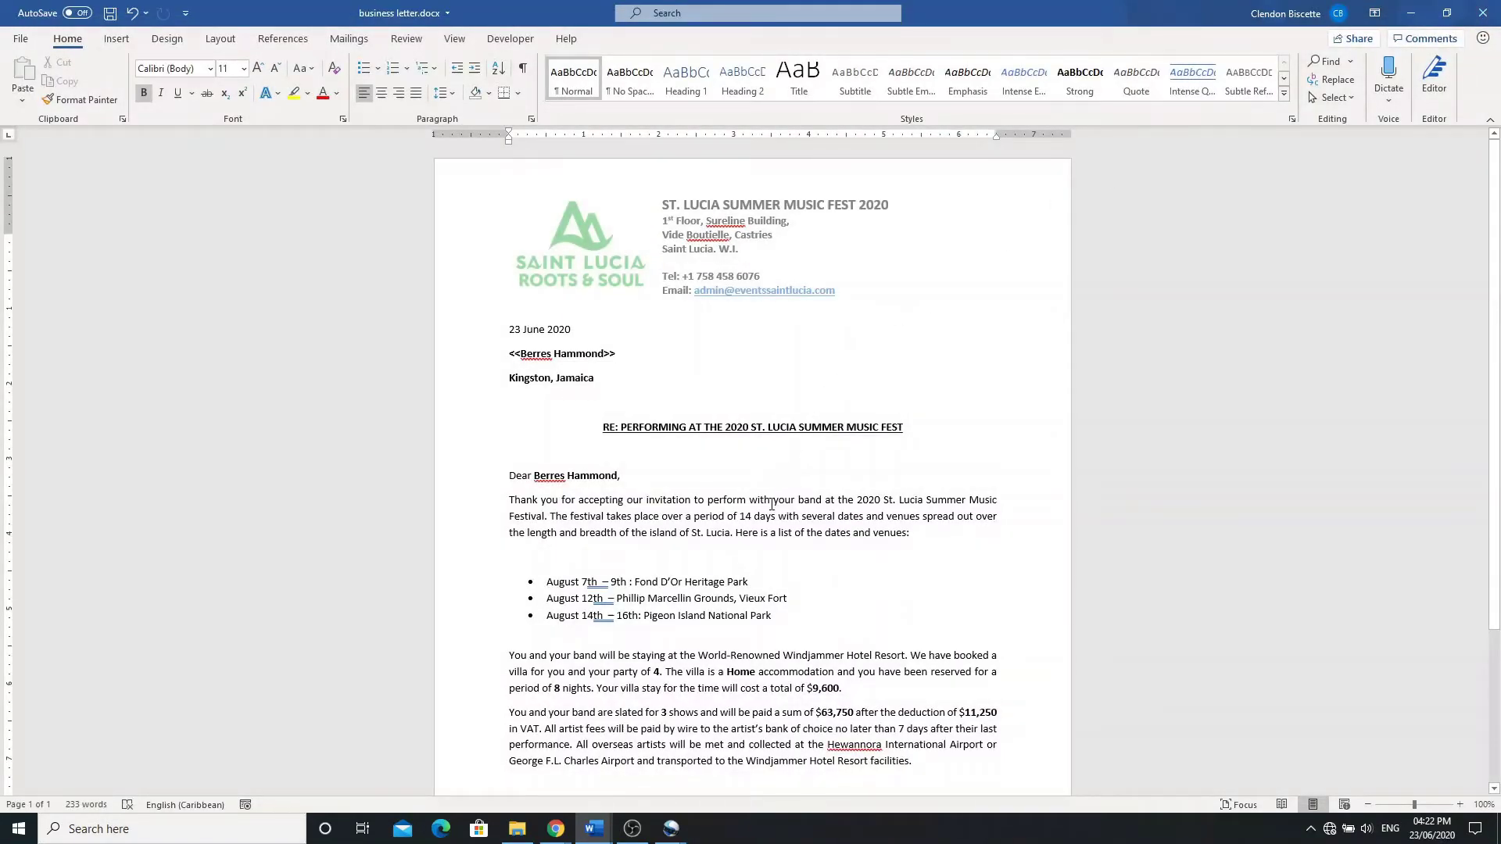
# Start a mail merge of the Letters type in the business letter
pyautogui.click(771, 505)
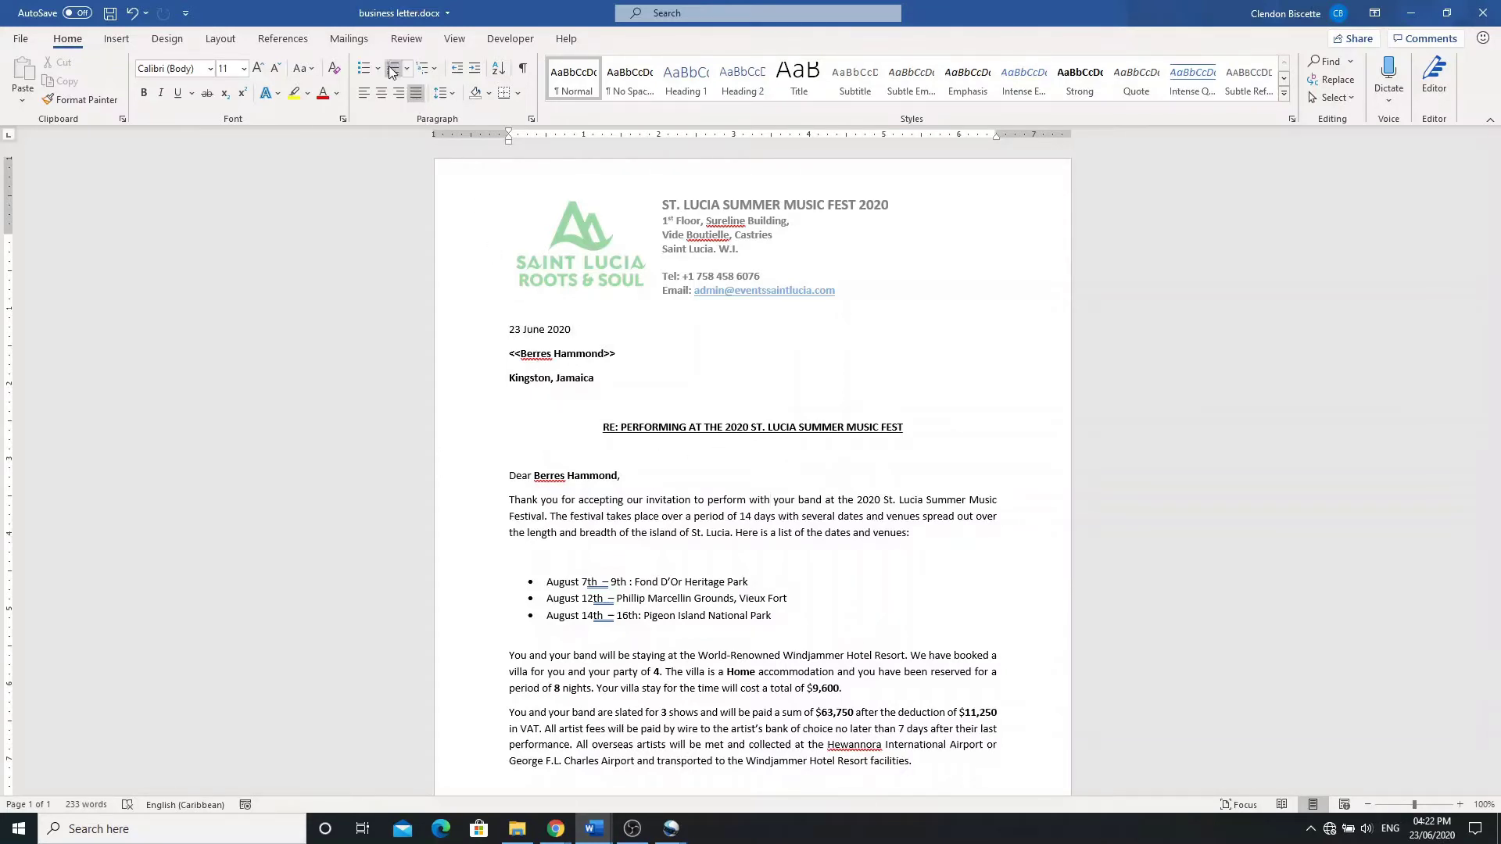
pyautogui.click(349, 39)
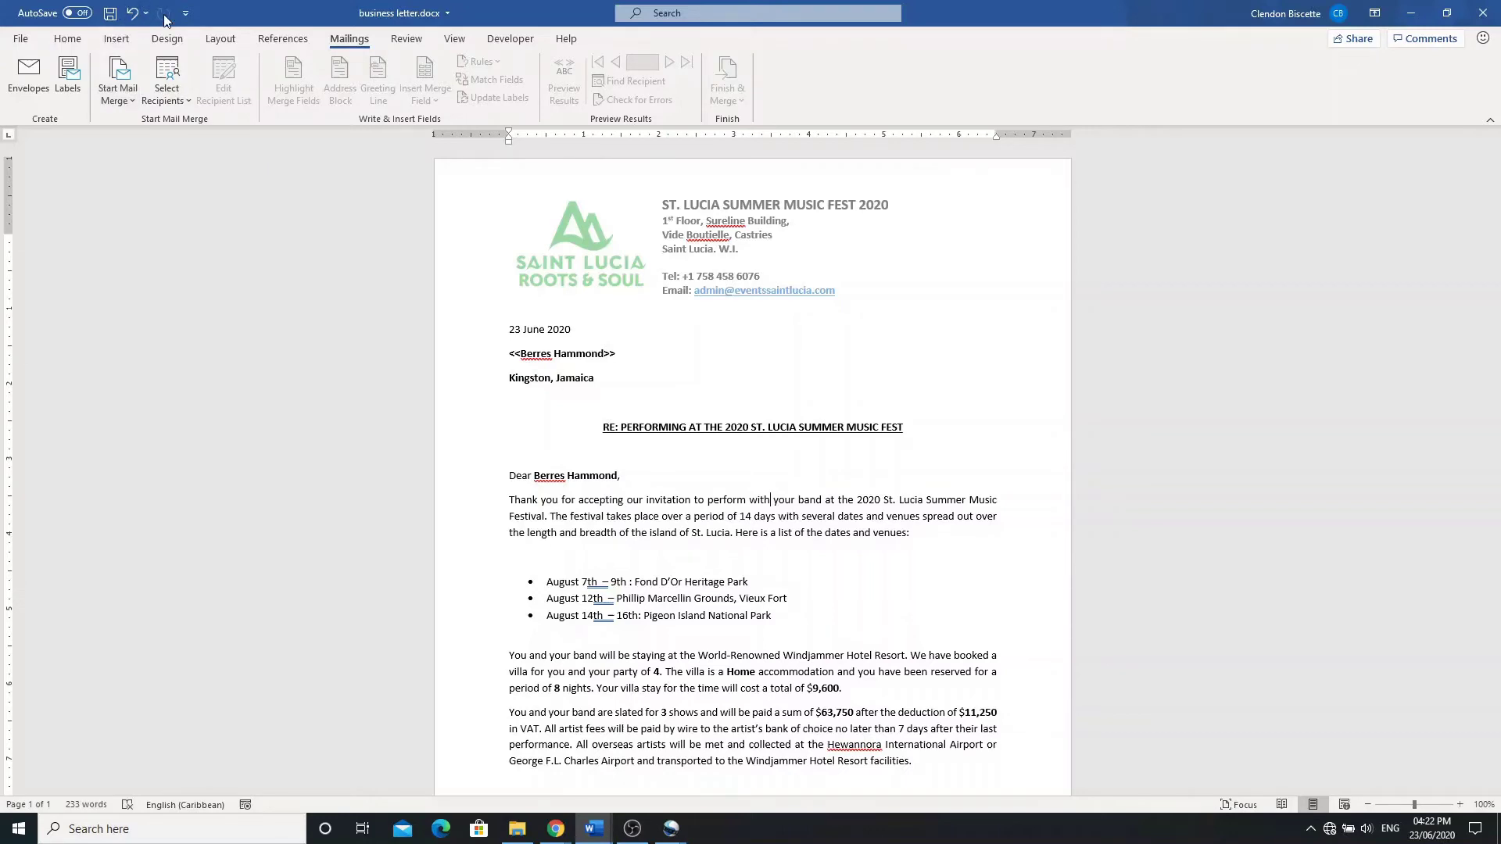
pyautogui.click(125, 102)
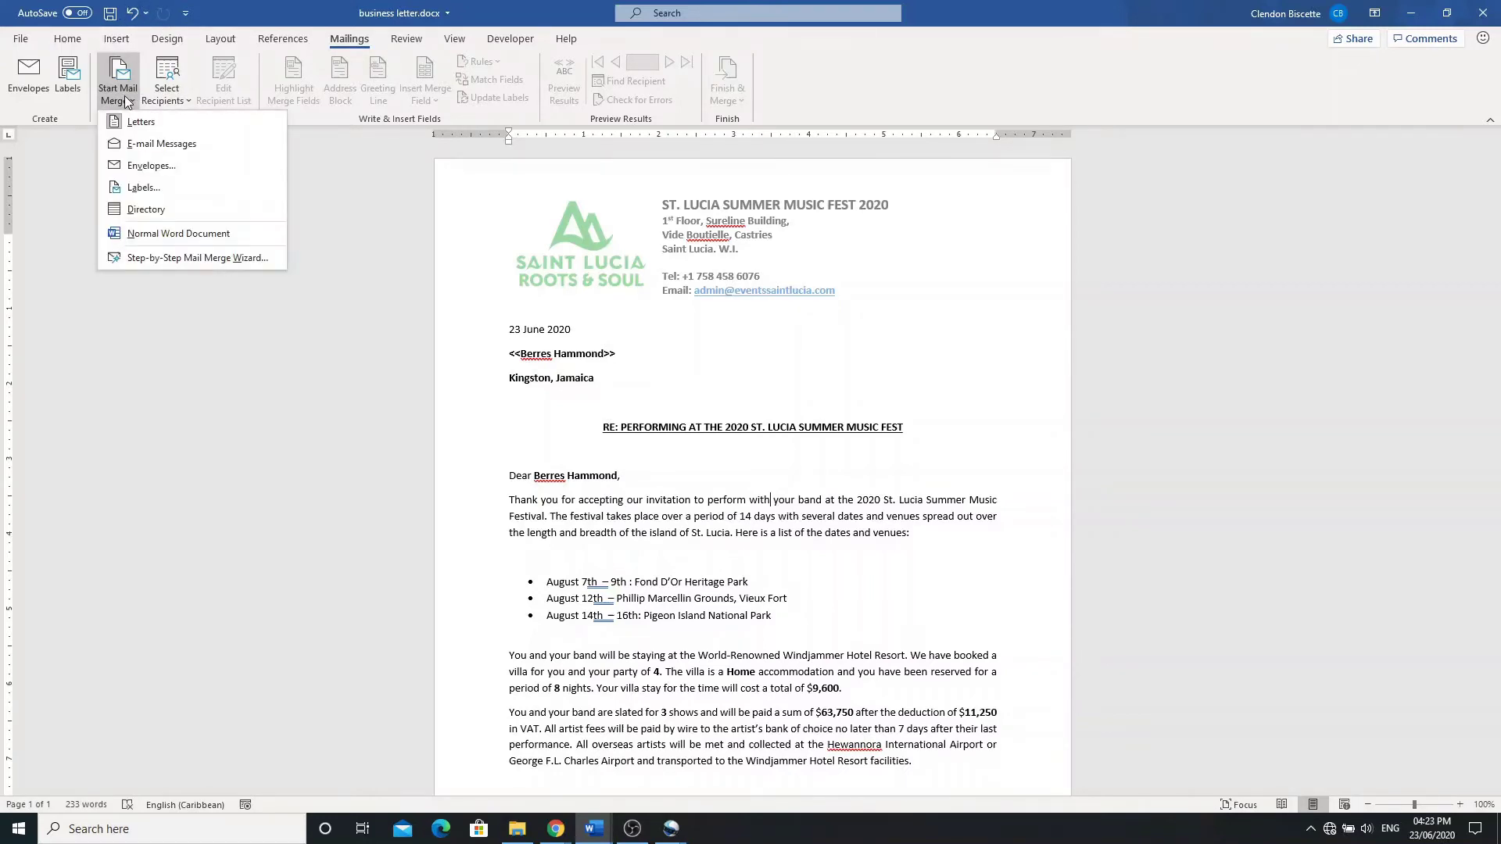
pyautogui.click(134, 126)
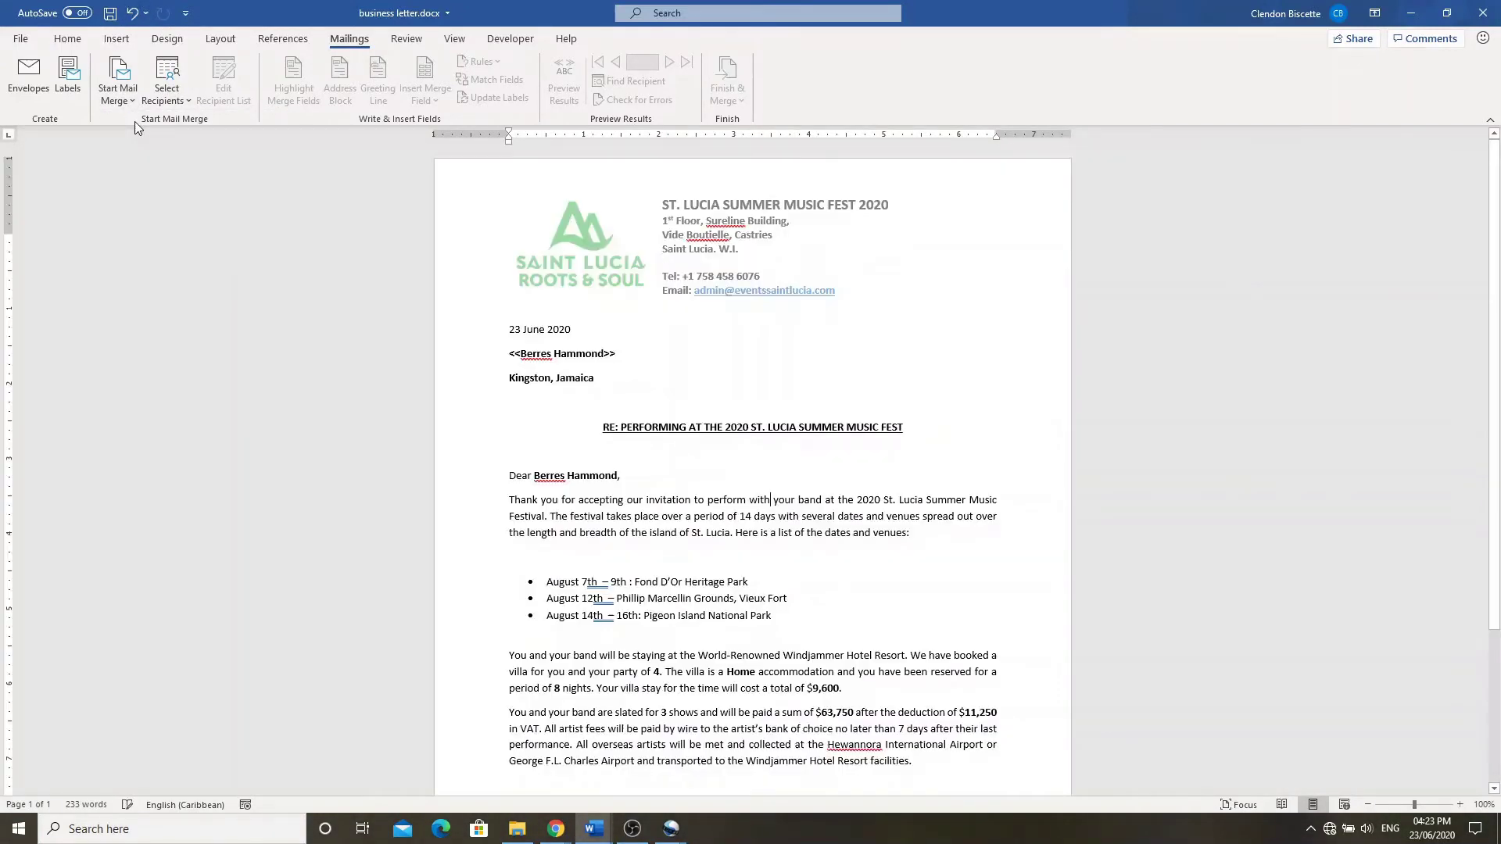
pyautogui.click(185, 100)
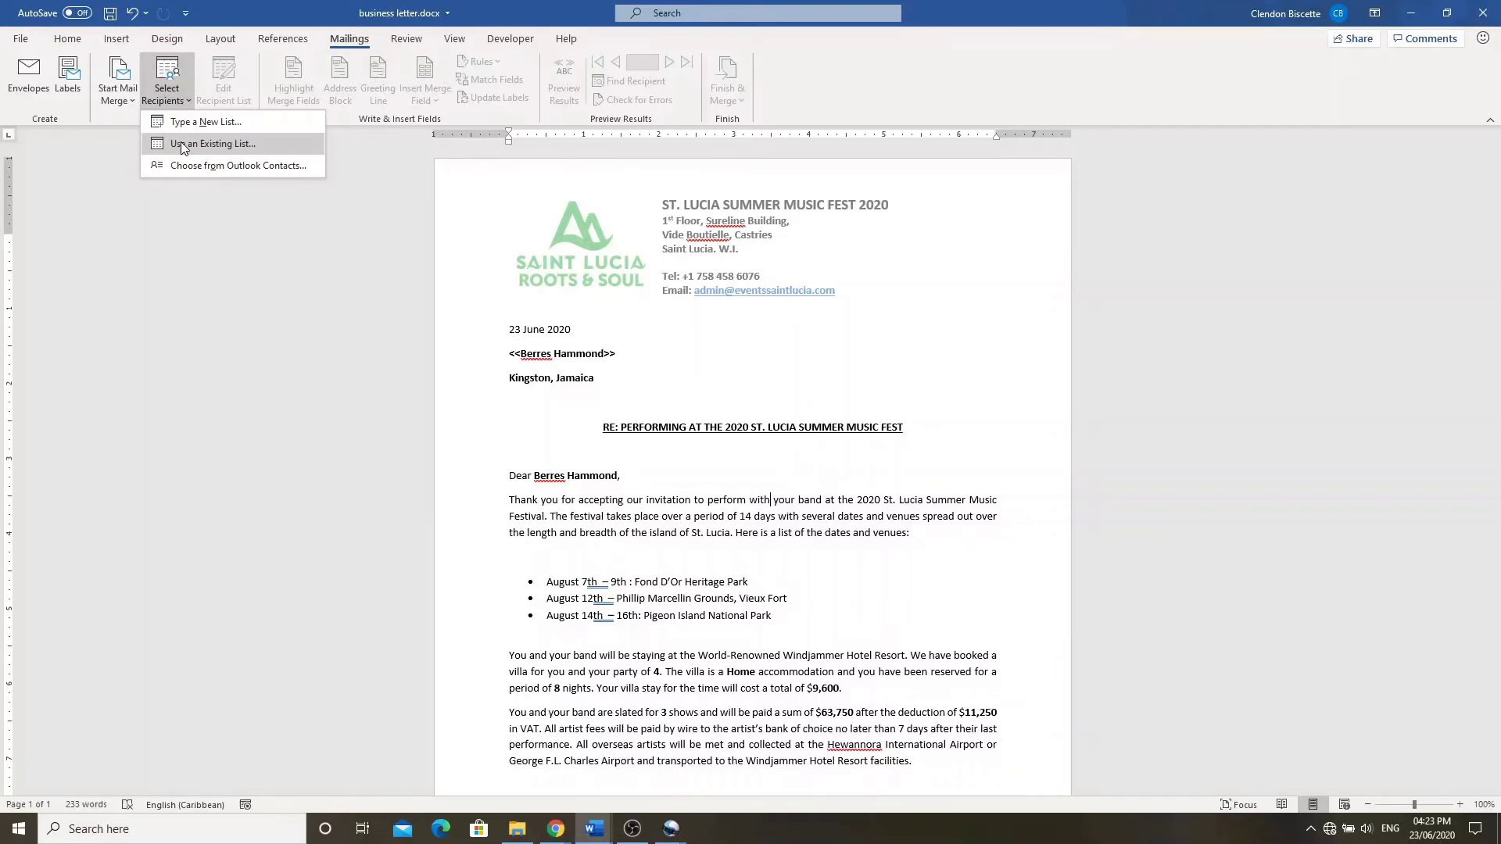
pyautogui.click(182, 123)
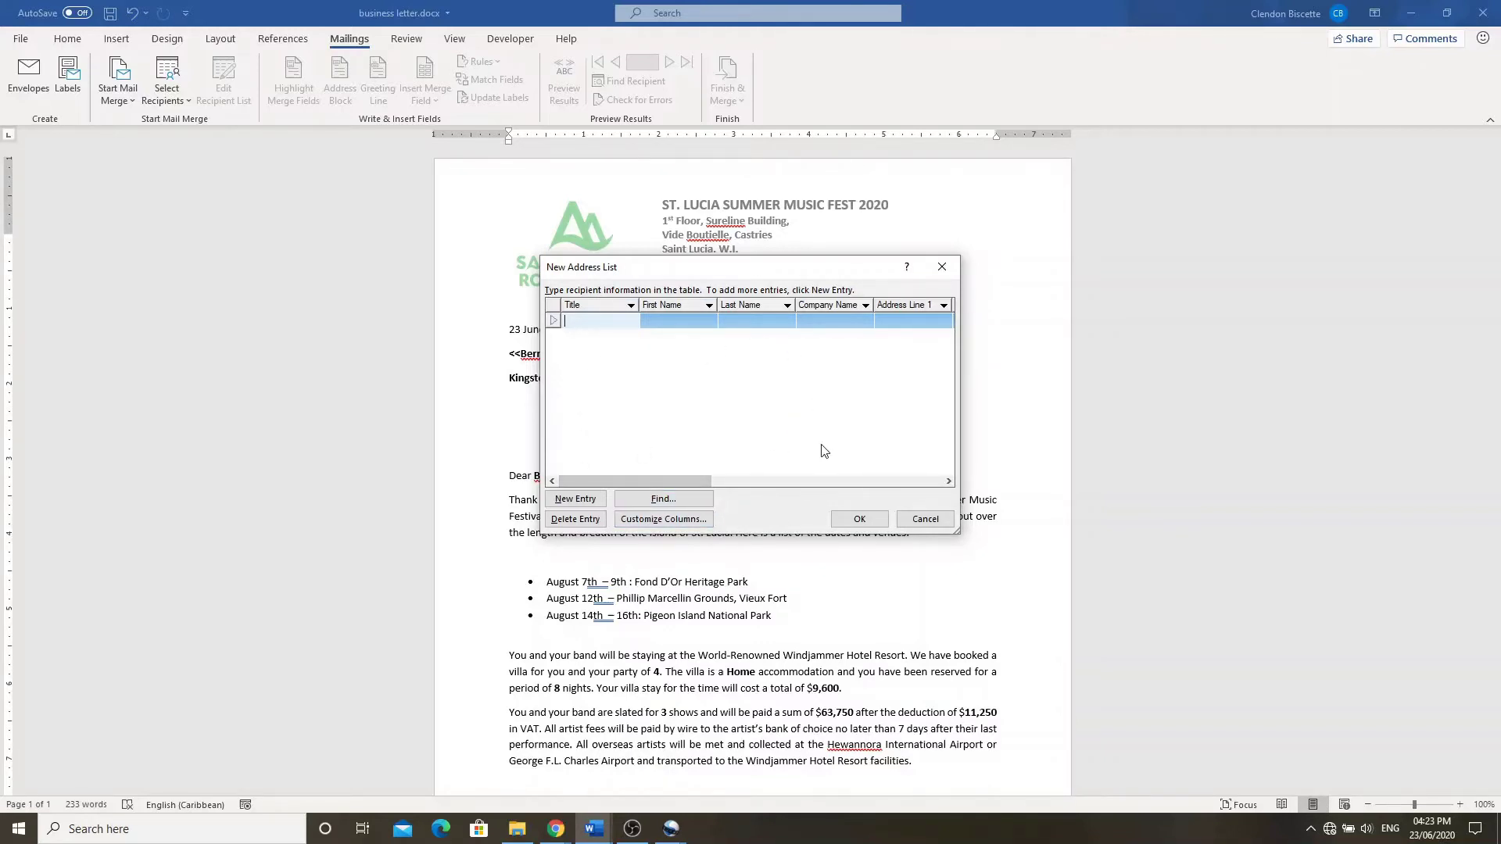
pyautogui.click(925, 521)
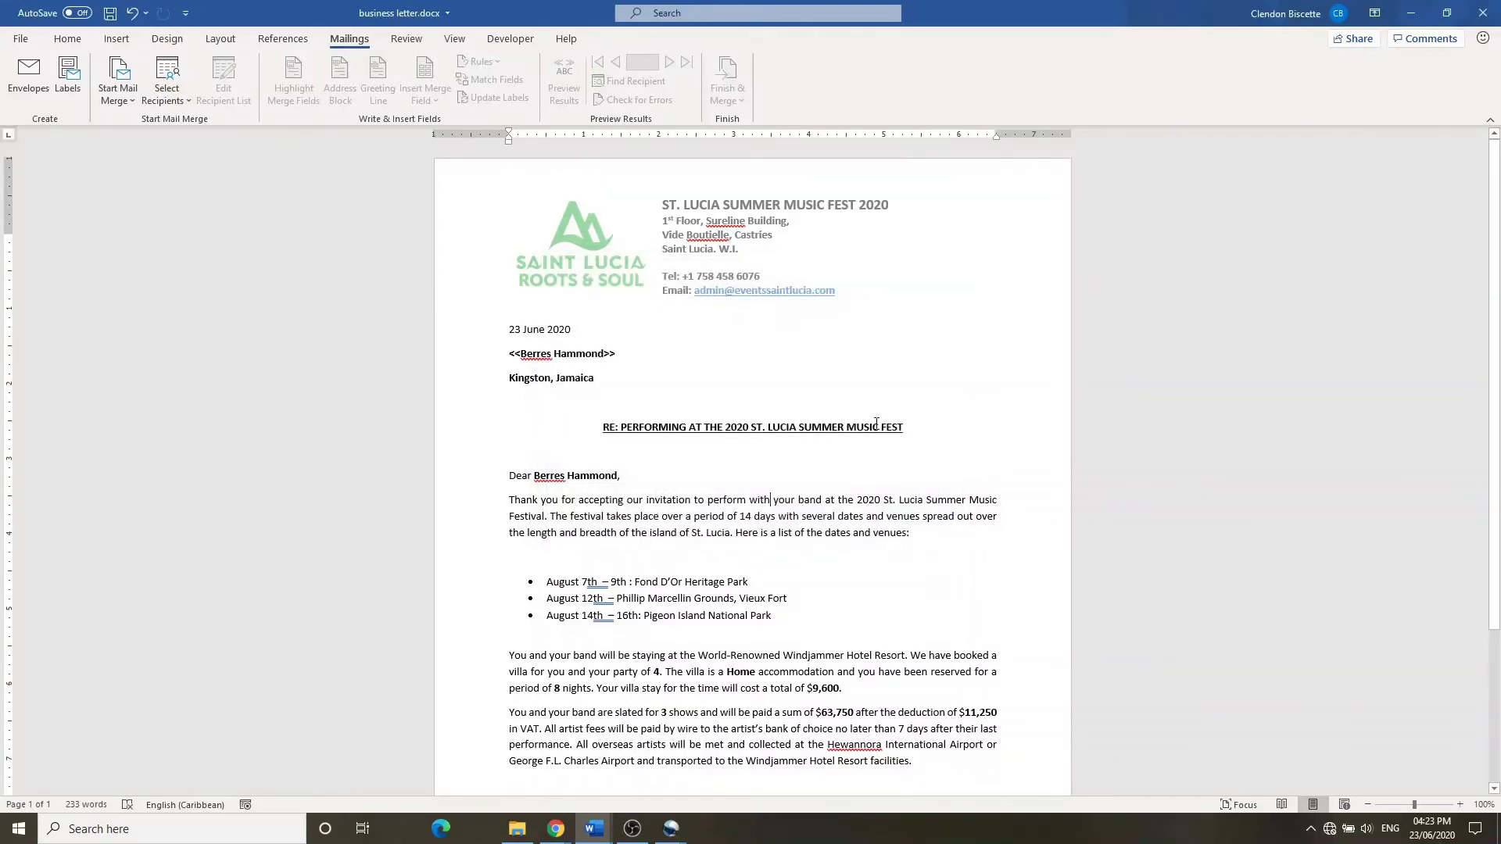
pyautogui.click(171, 99)
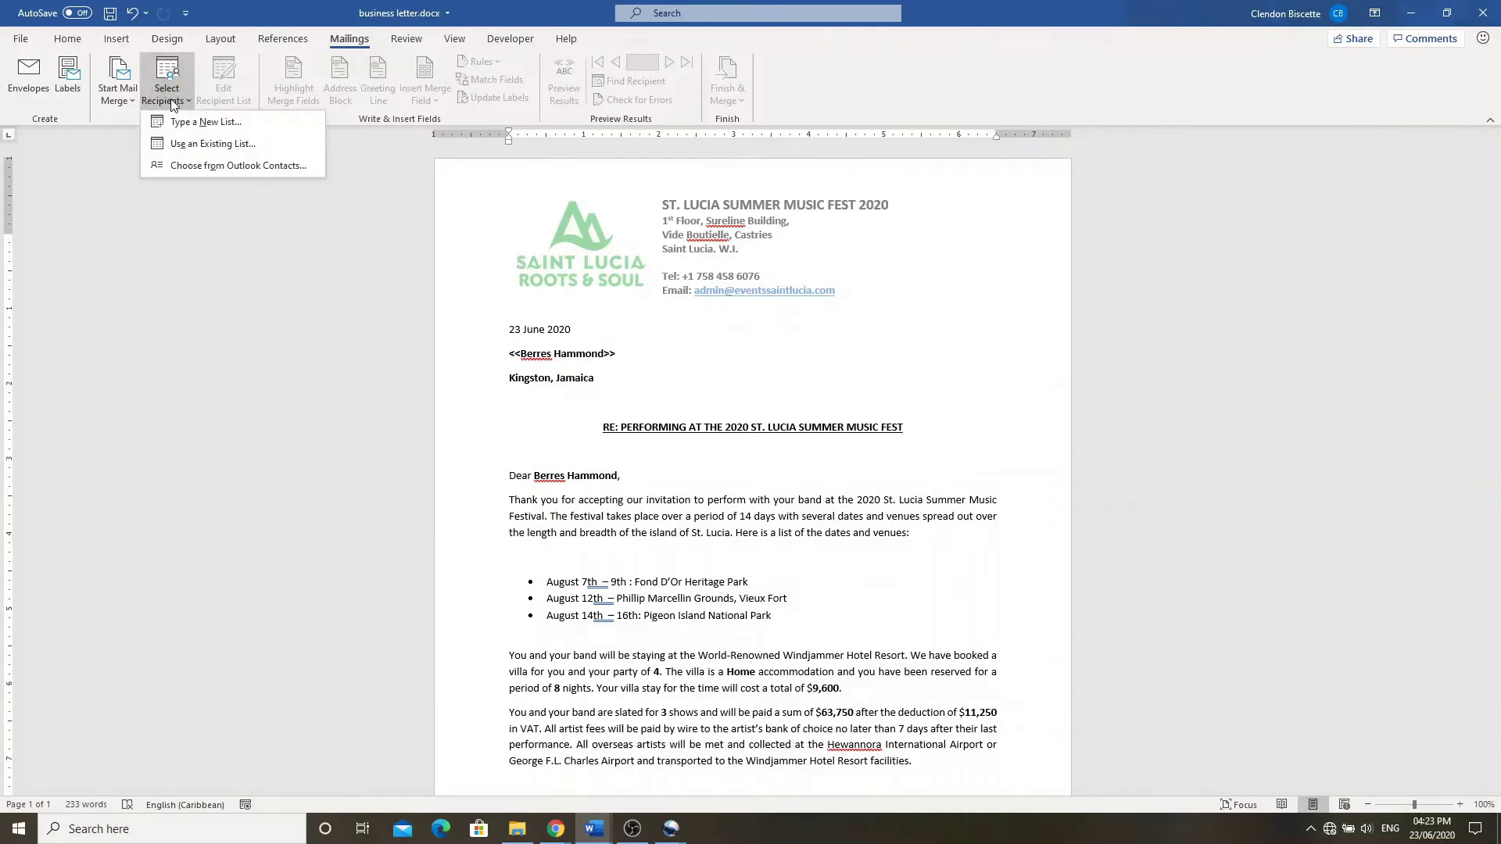
pyautogui.click(181, 144)
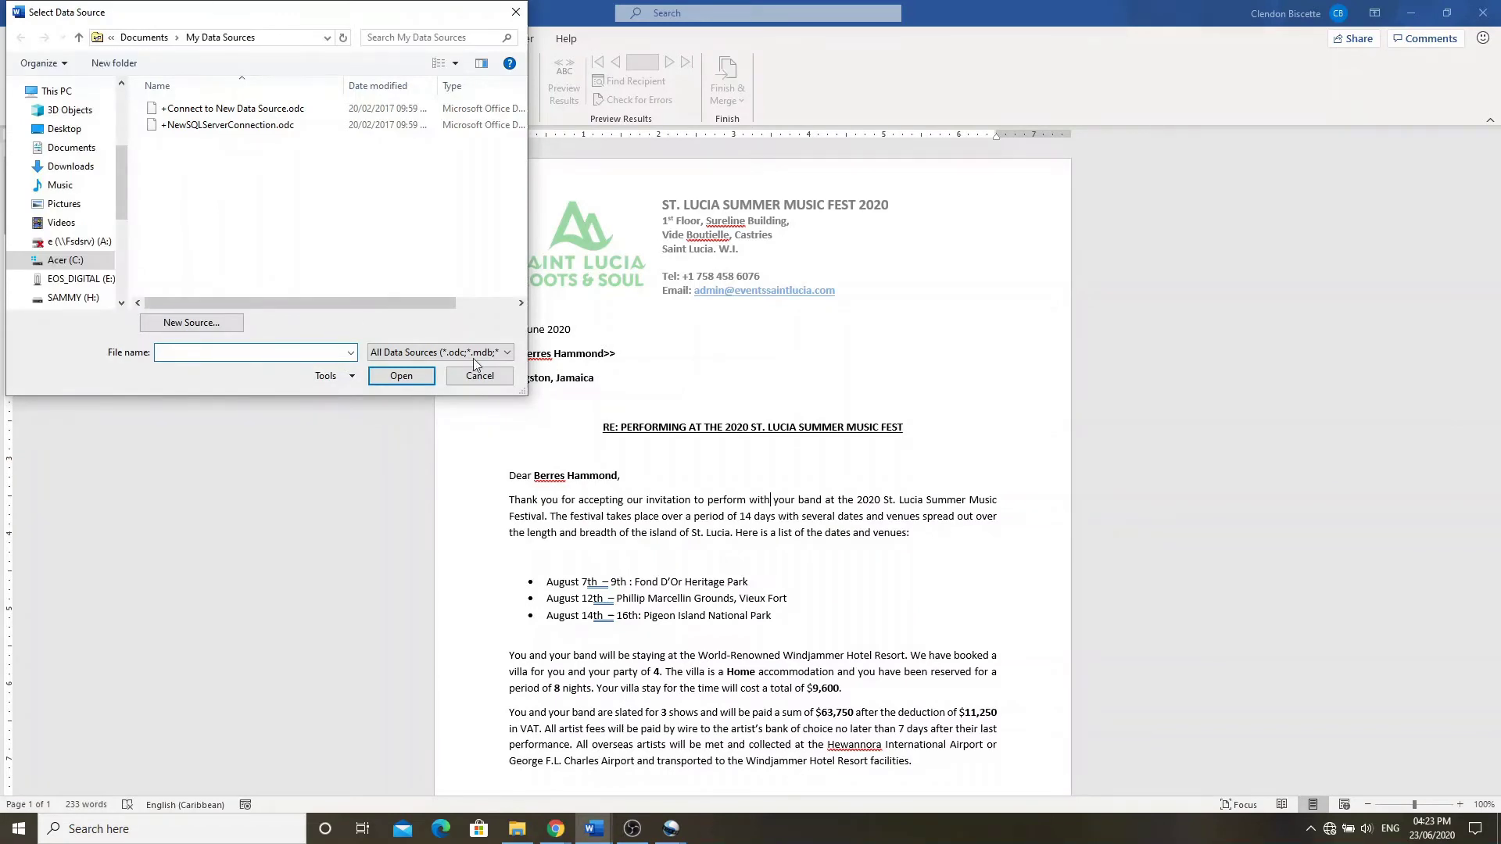
pyautogui.click(477, 369)
# Attach Sheet1$ of datasource.xlsx from the Documents folder as the existing recipient list, with the first row as column headers
pyautogui.click(178, 96)
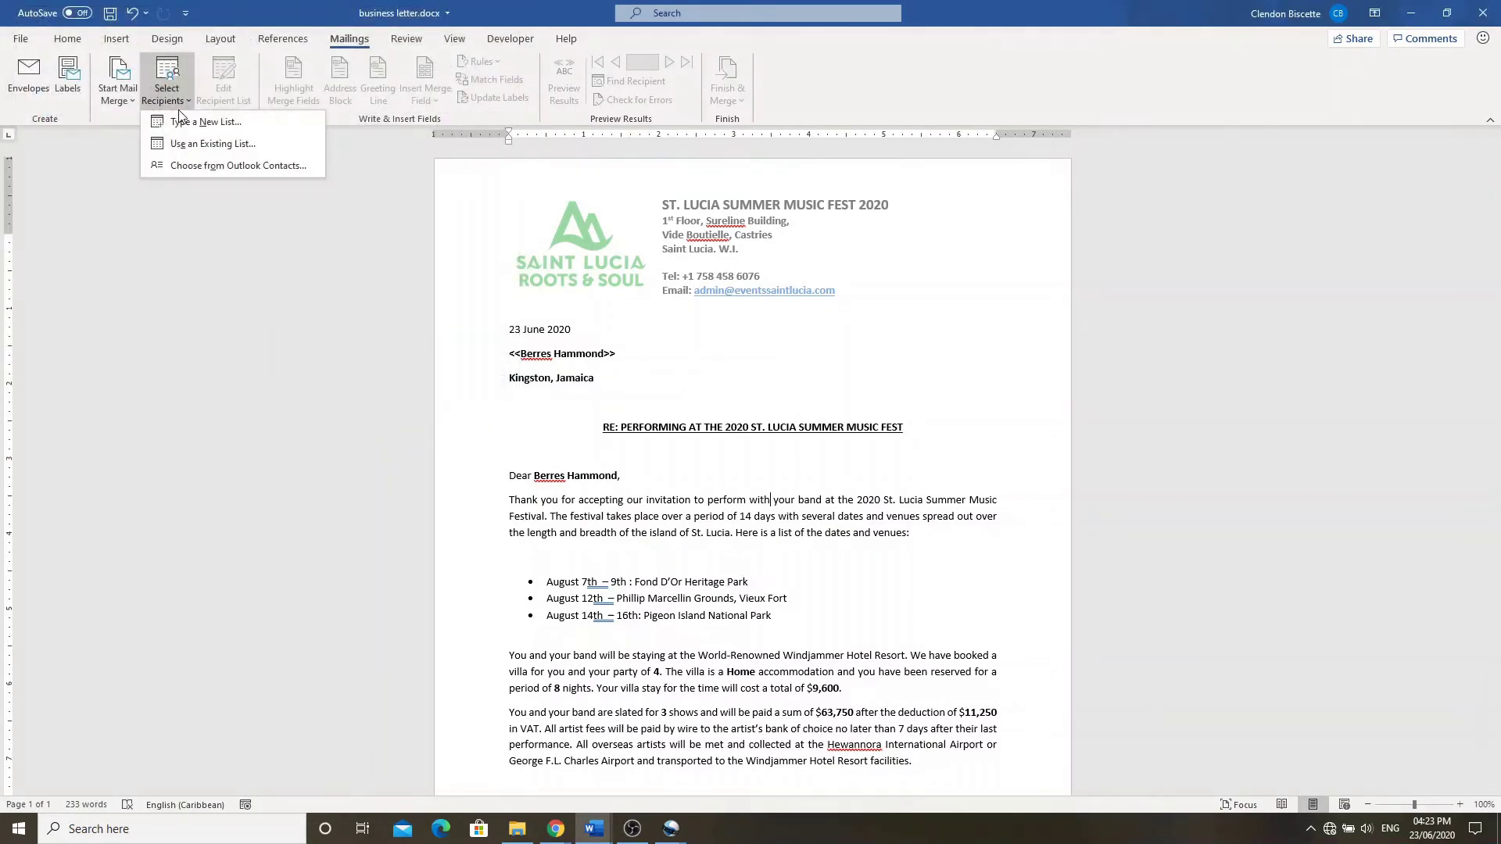
pyautogui.click(181, 143)
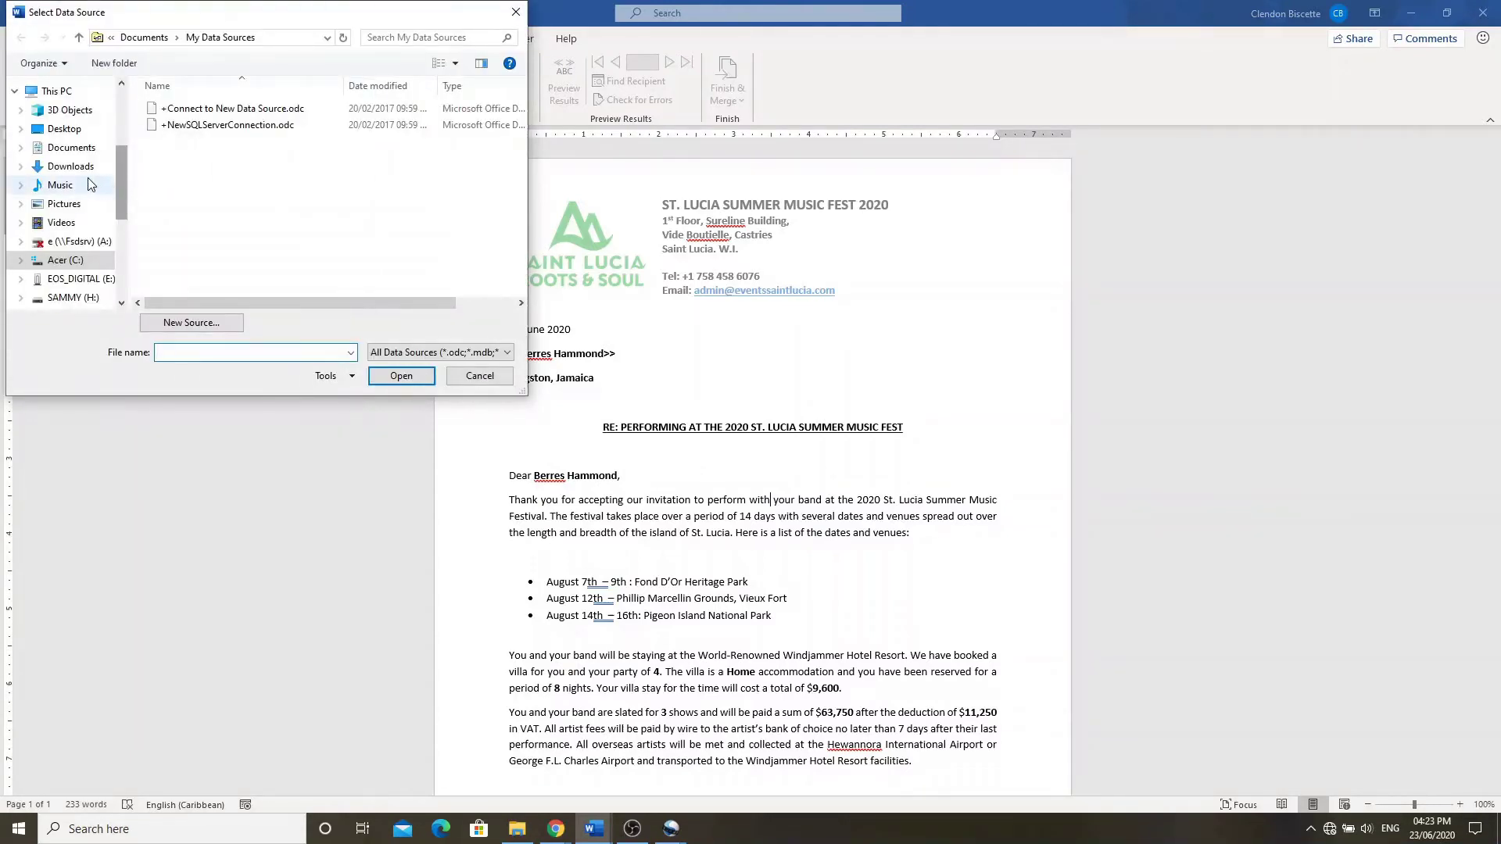
pyautogui.click(82, 150)
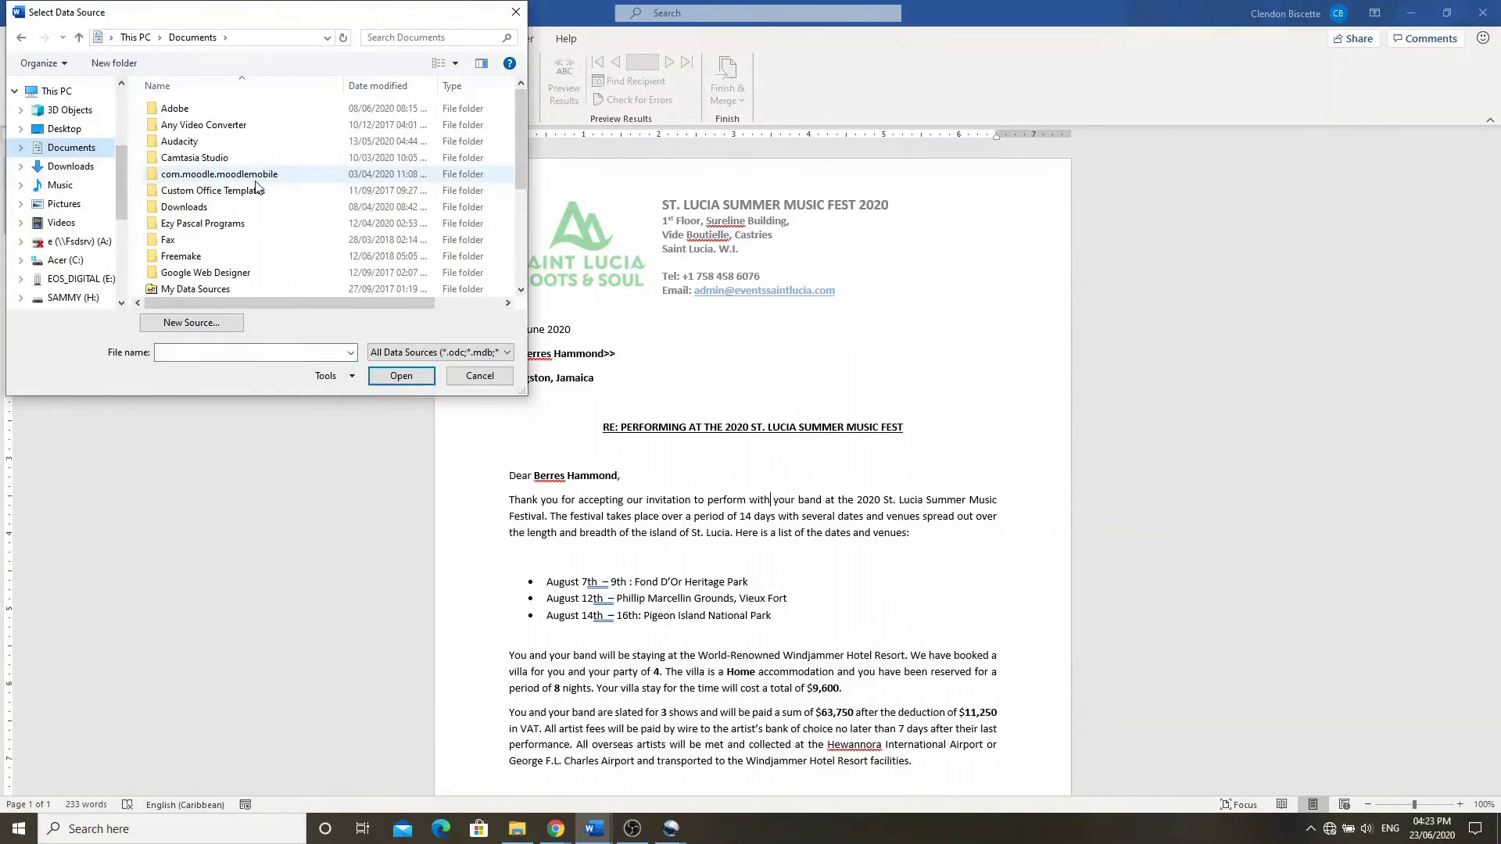
pyautogui.scroll(-4, 258, 188)
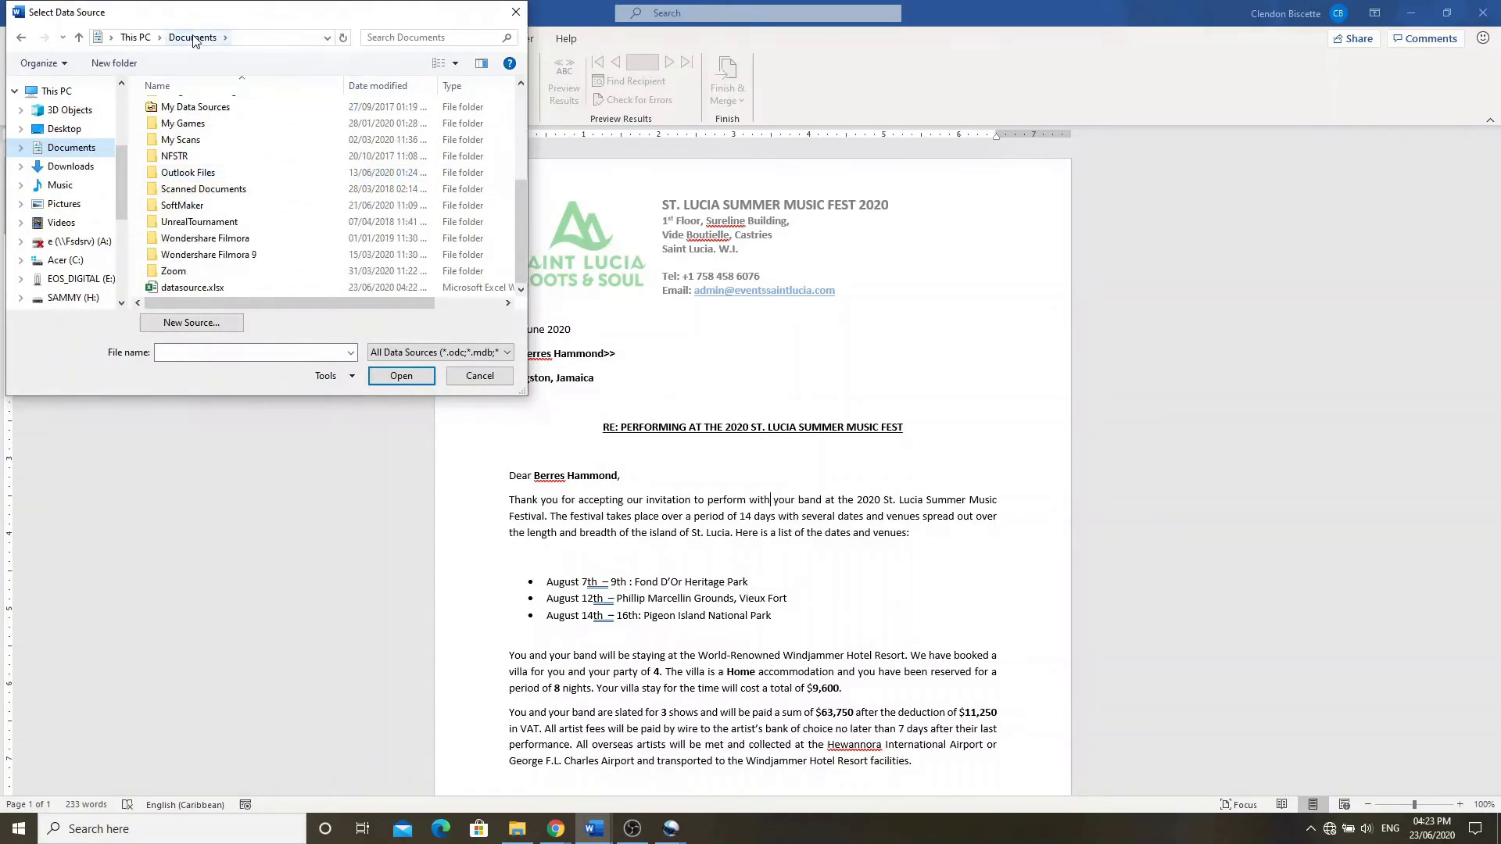
pyautogui.click(196, 290)
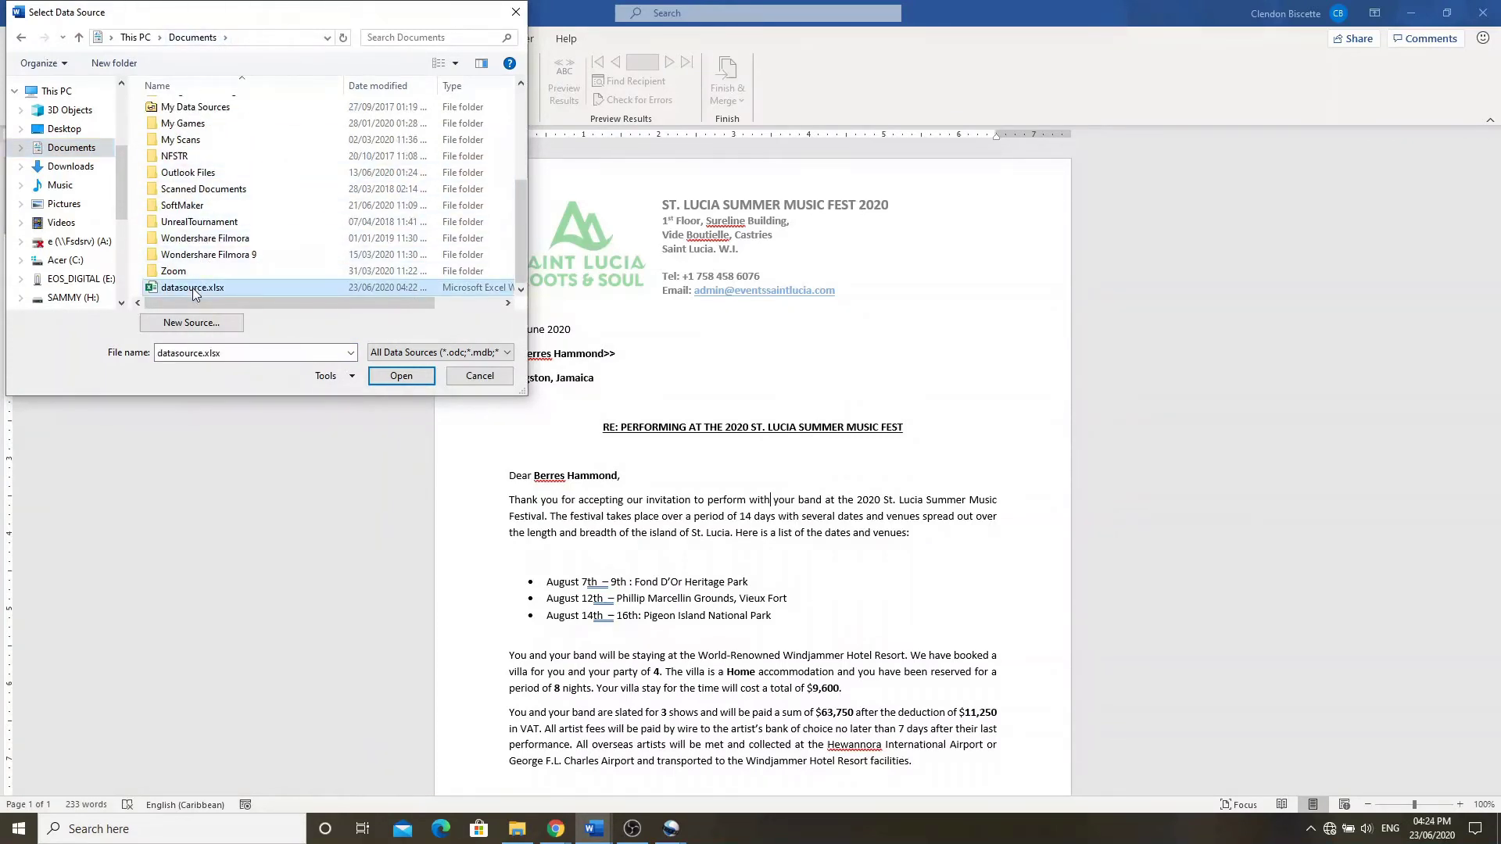
pyautogui.click(381, 376)
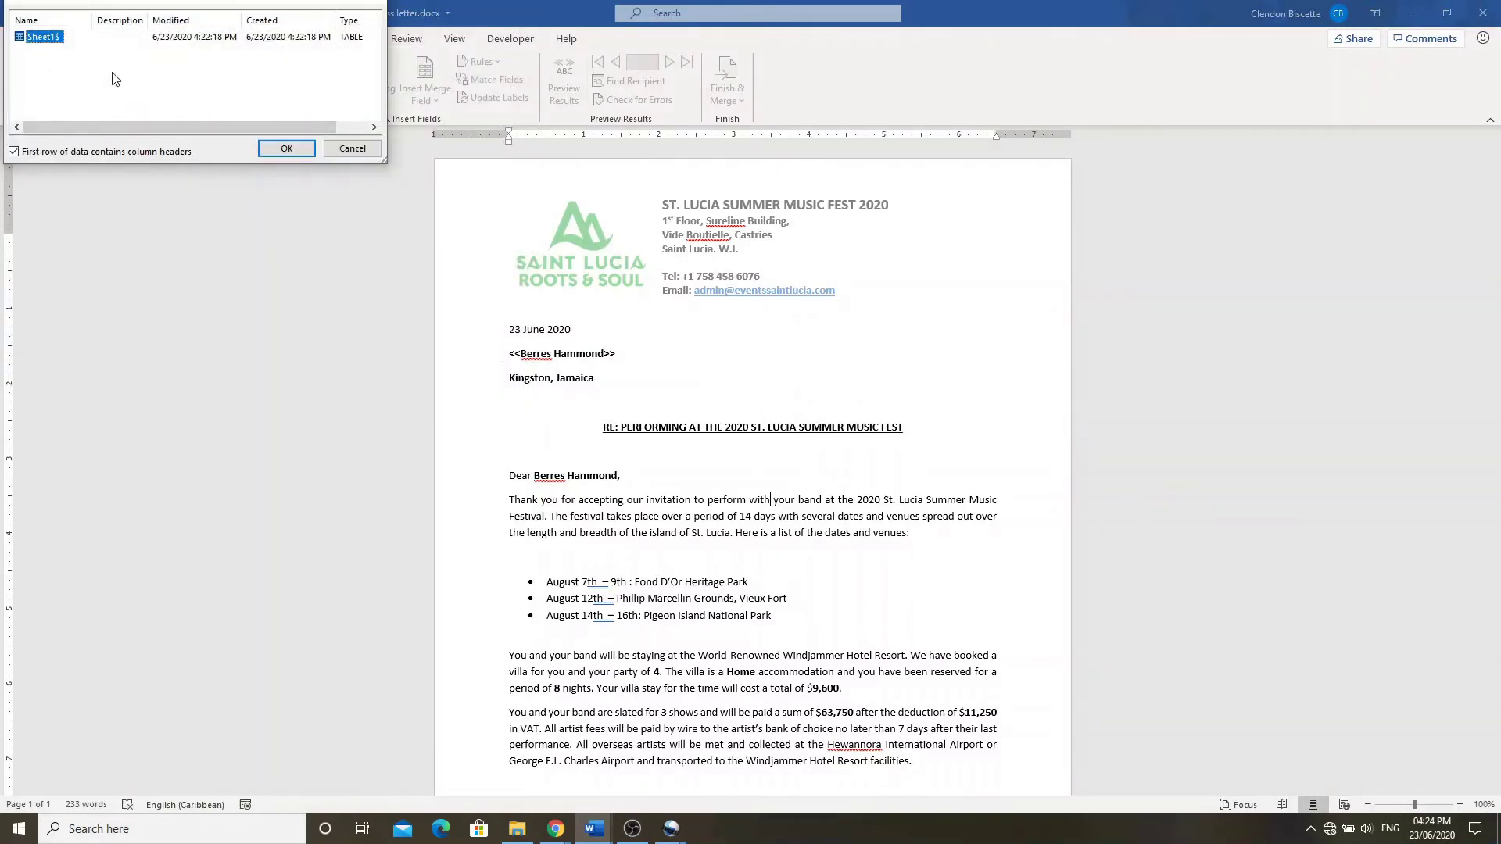
pyautogui.click(275, 151)
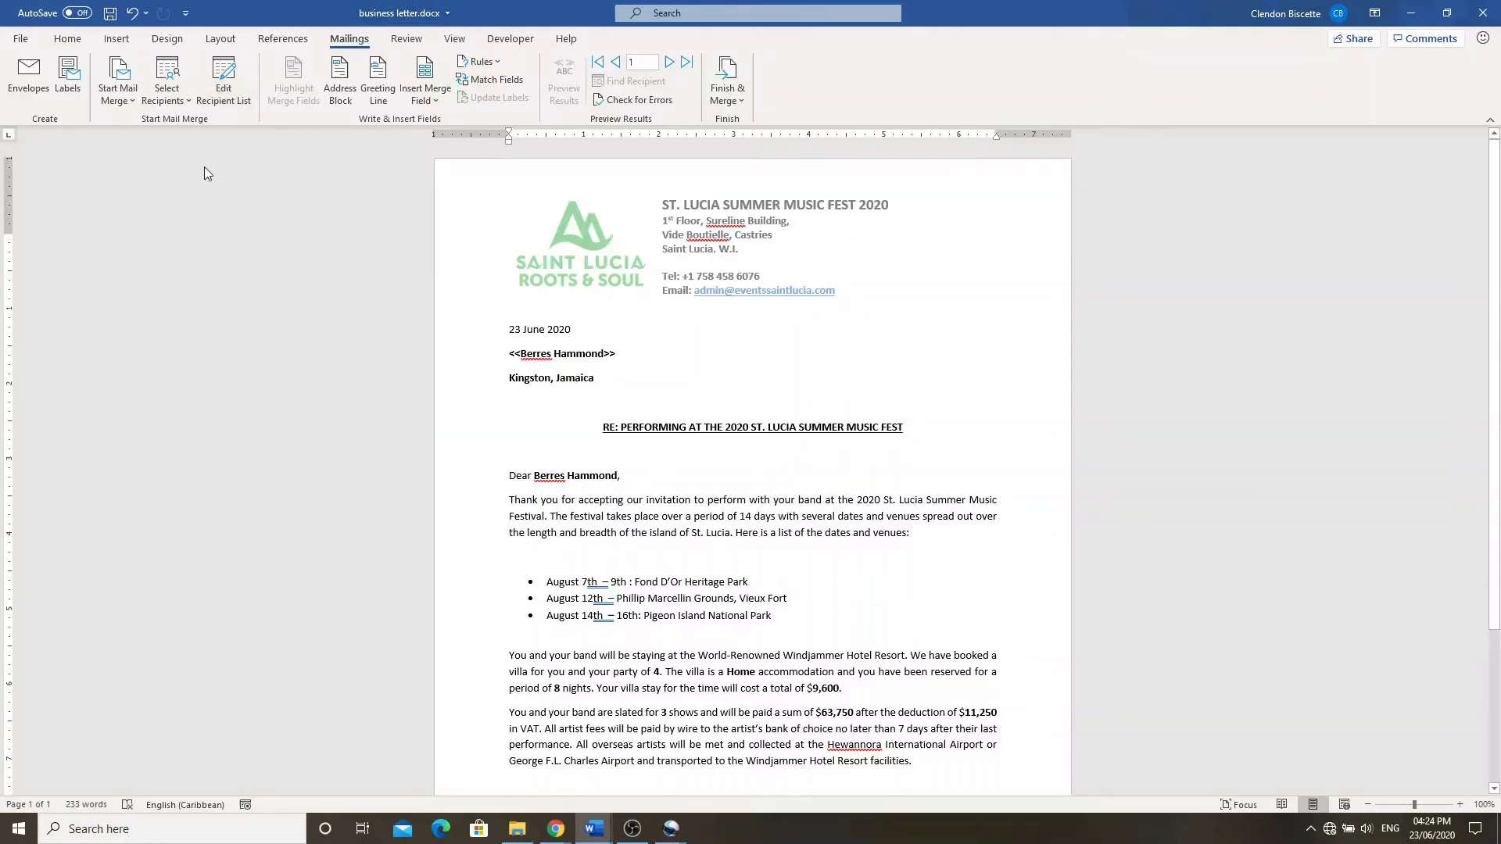
# Replace the bracketed recipient's name below the date with the STAGE_NAME merge field, keeping it on its own line
pyautogui.click(429, 100)
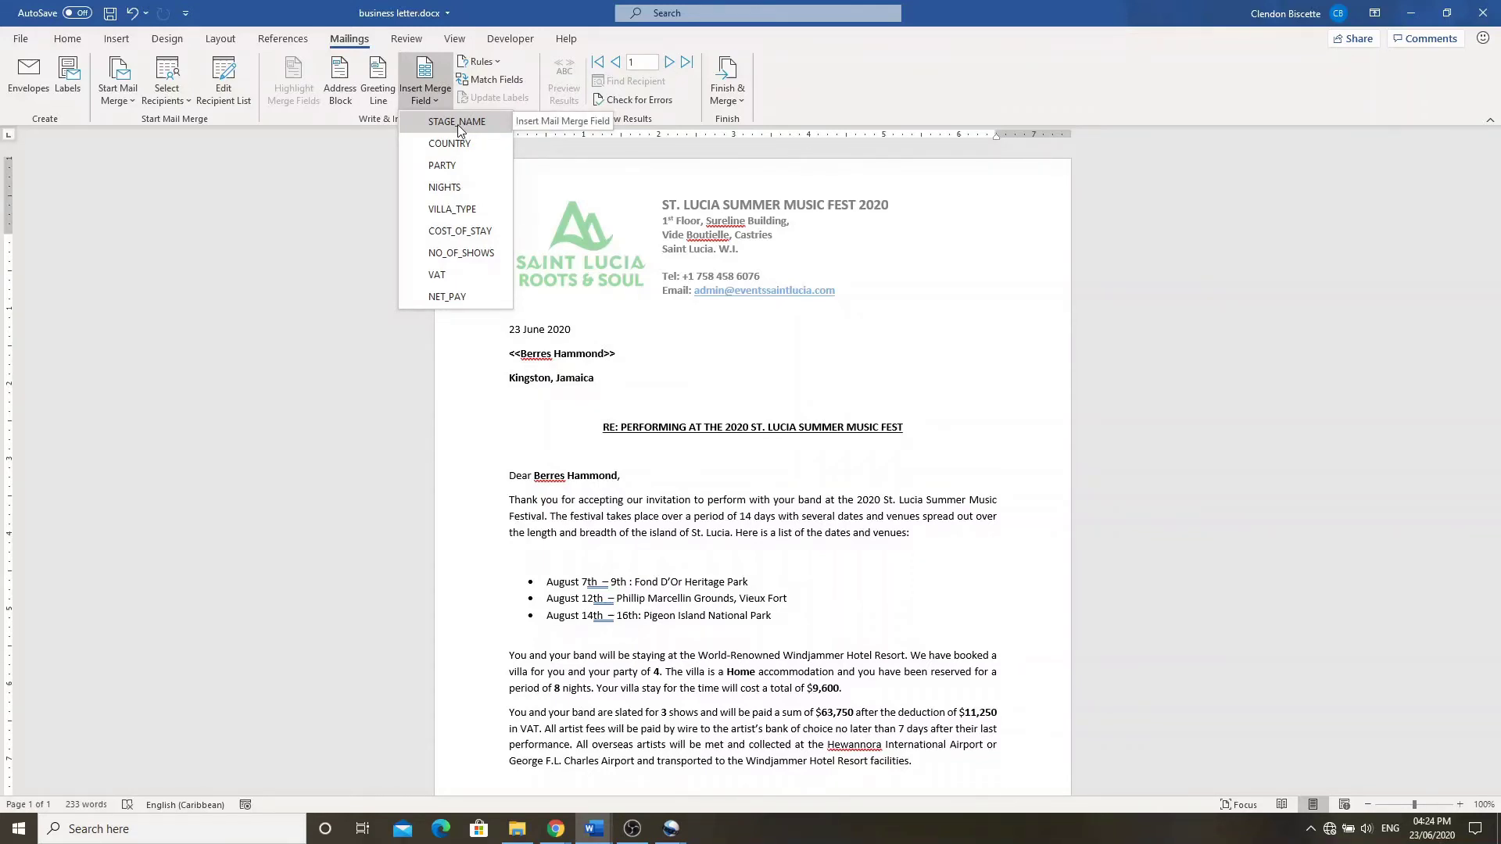
pyautogui.click(603, 361)
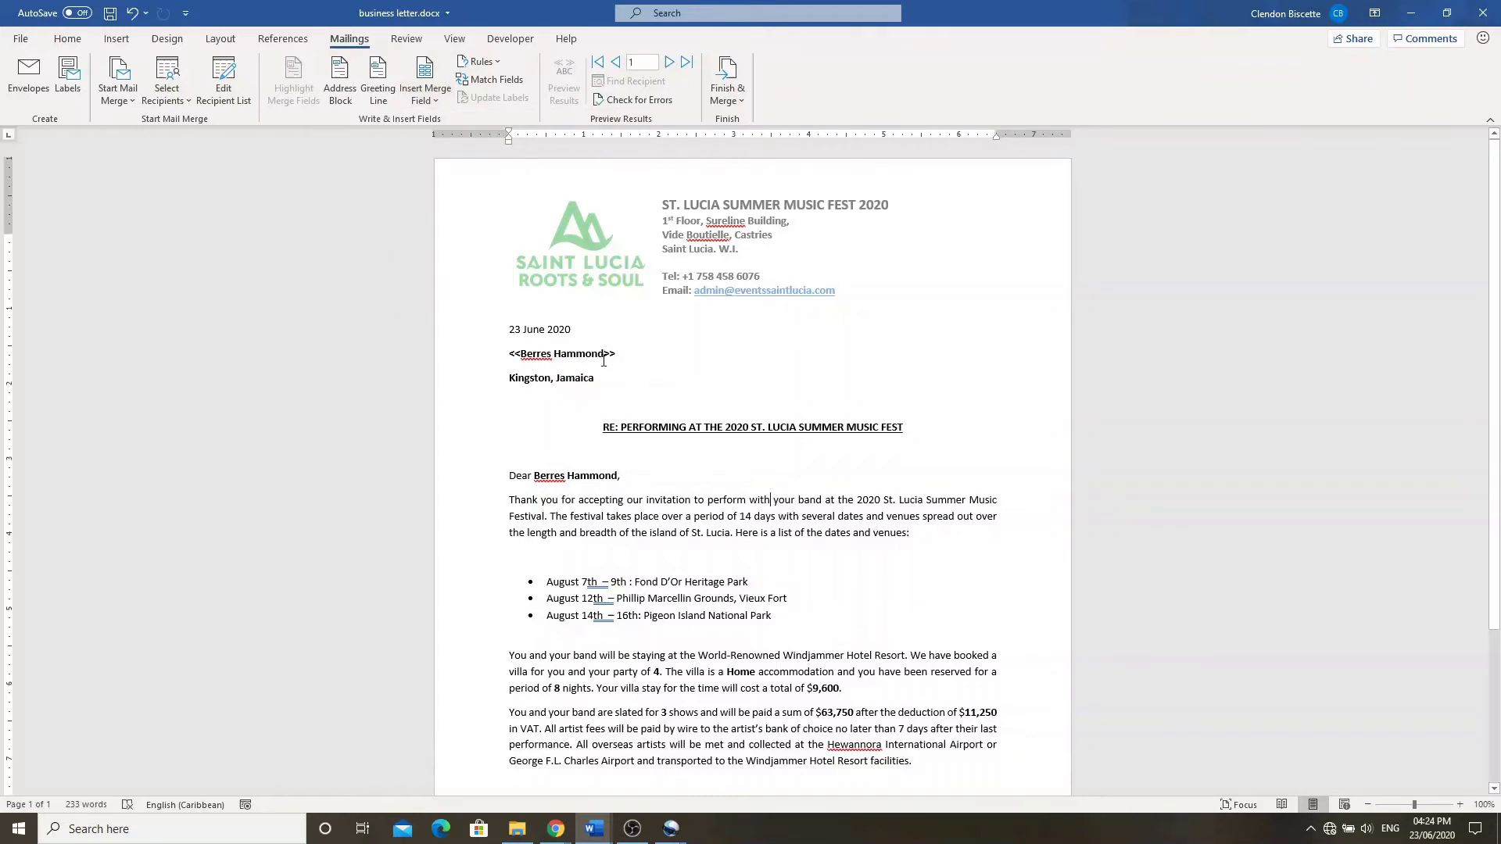
pyautogui.moveTo(619, 353); pyautogui.dragTo(506, 355)
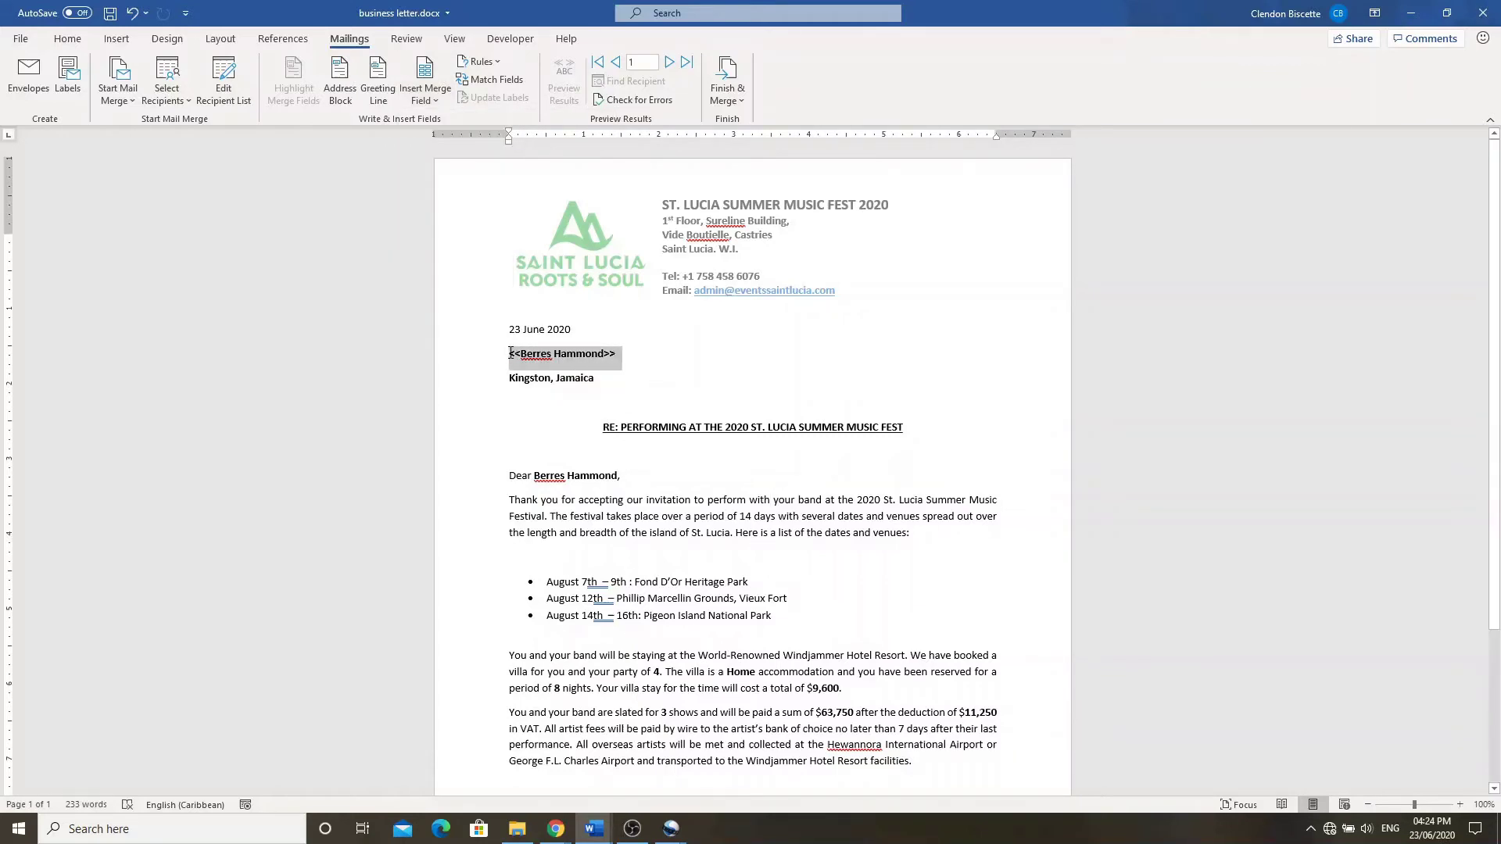
pyautogui.click(439, 105)
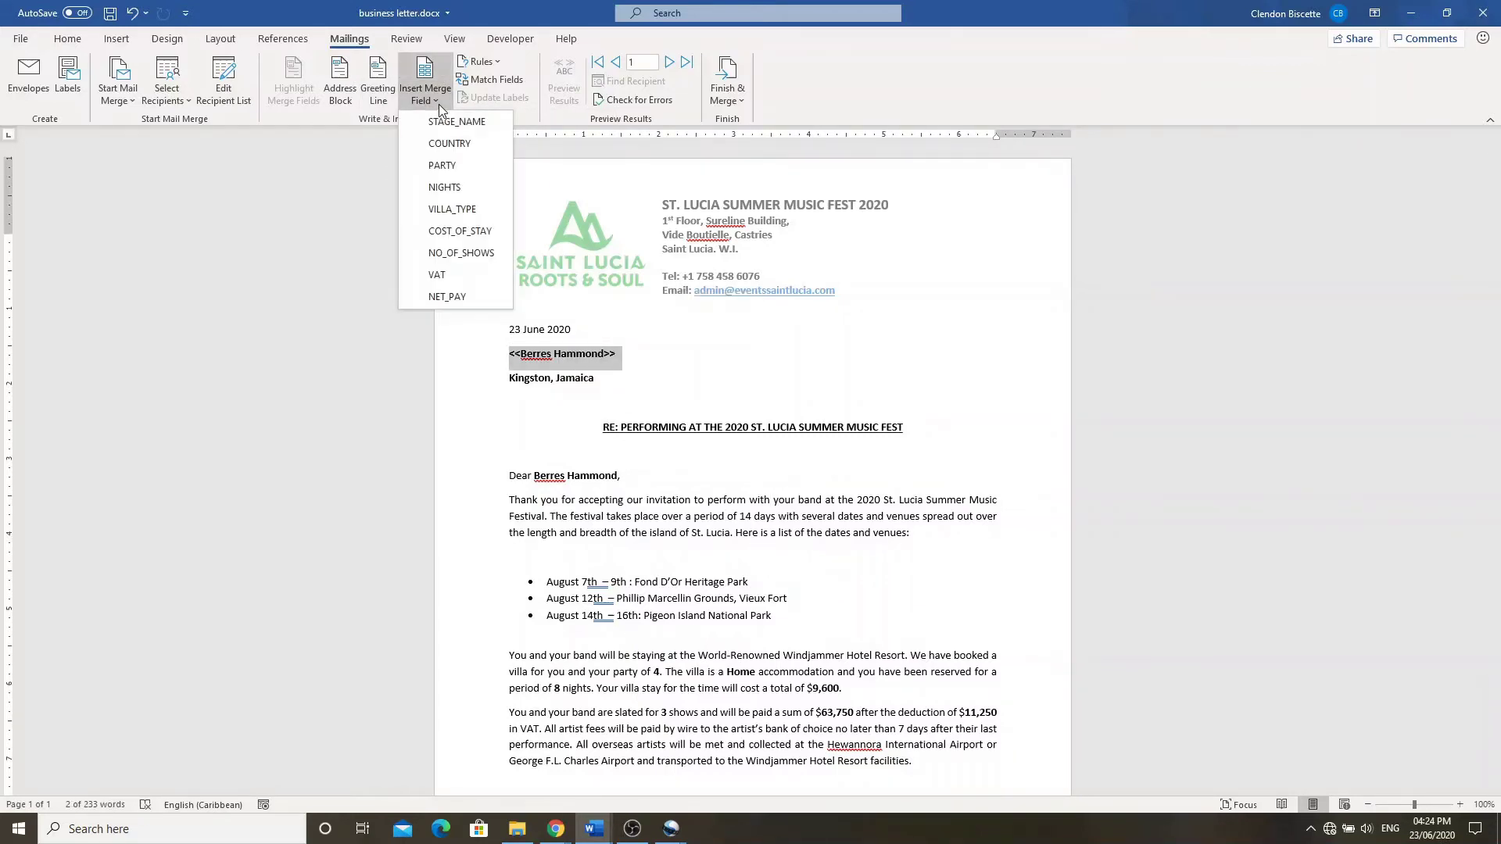
pyautogui.click(443, 123)
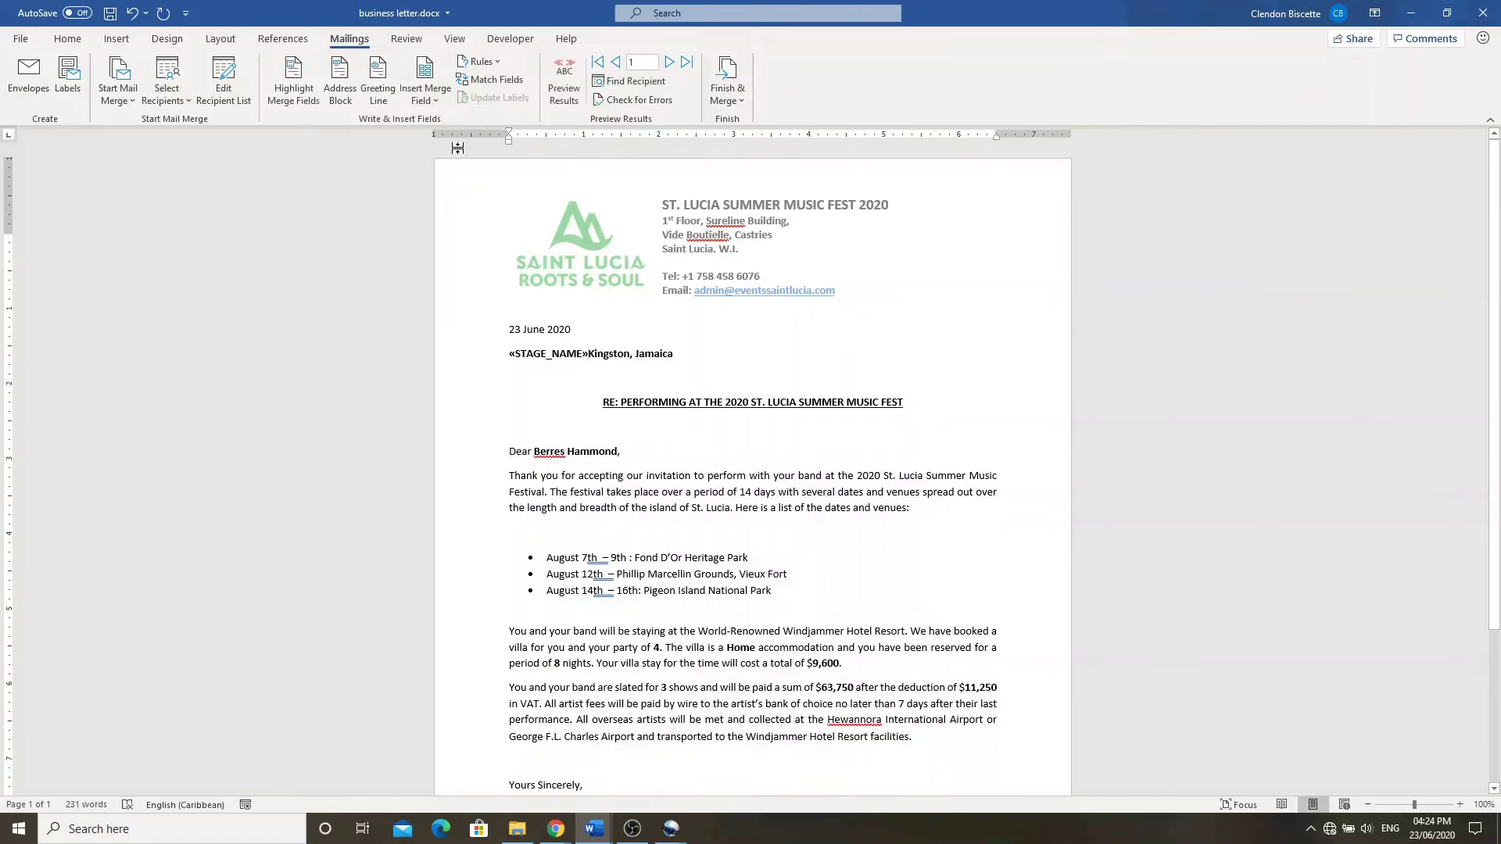
pyautogui.press('Return')
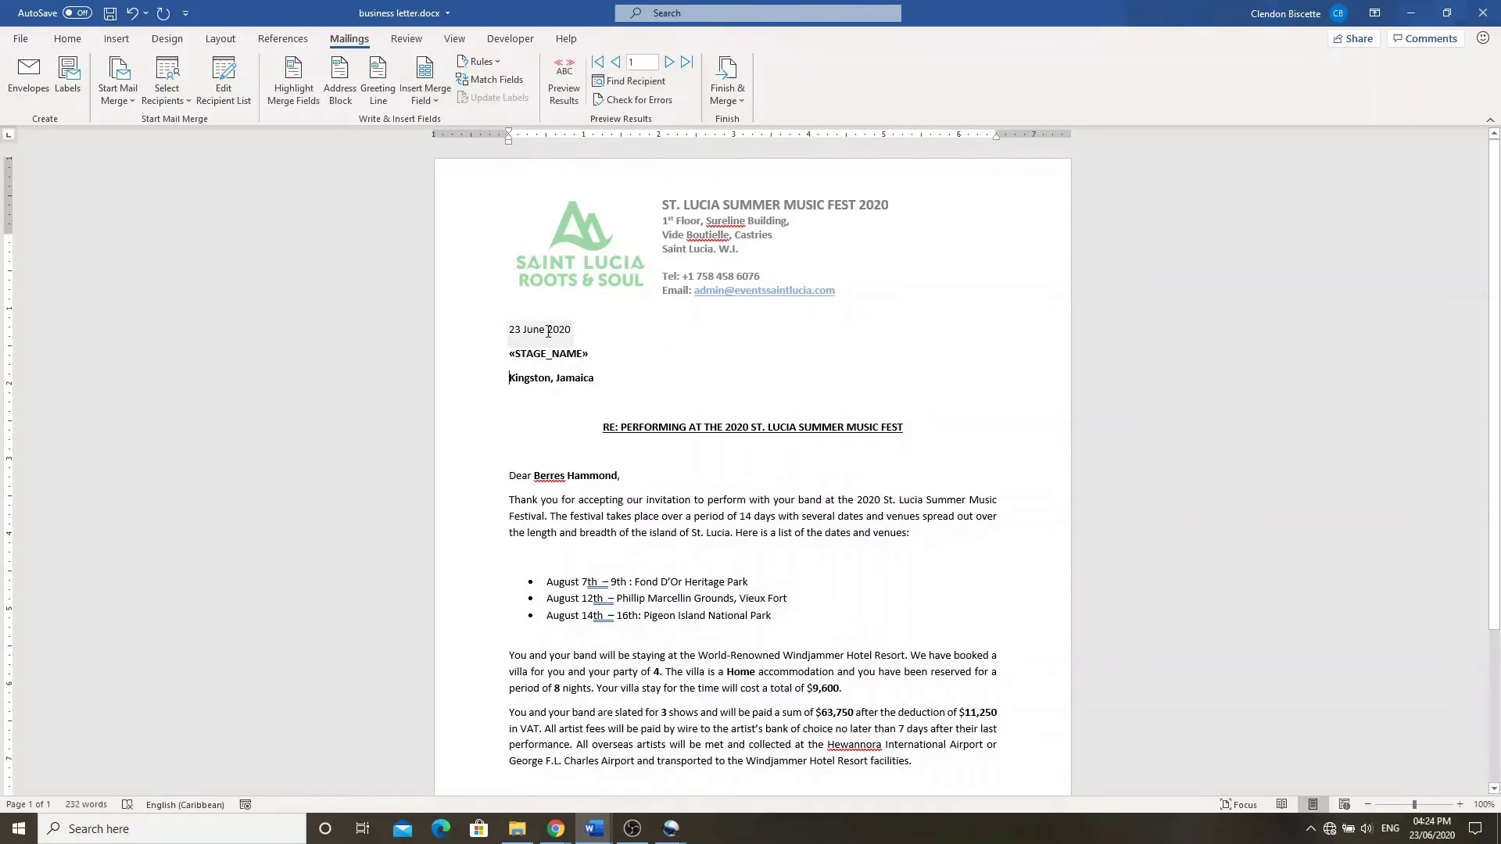
pyautogui.press('Return')
pyautogui.press('BackSpace')
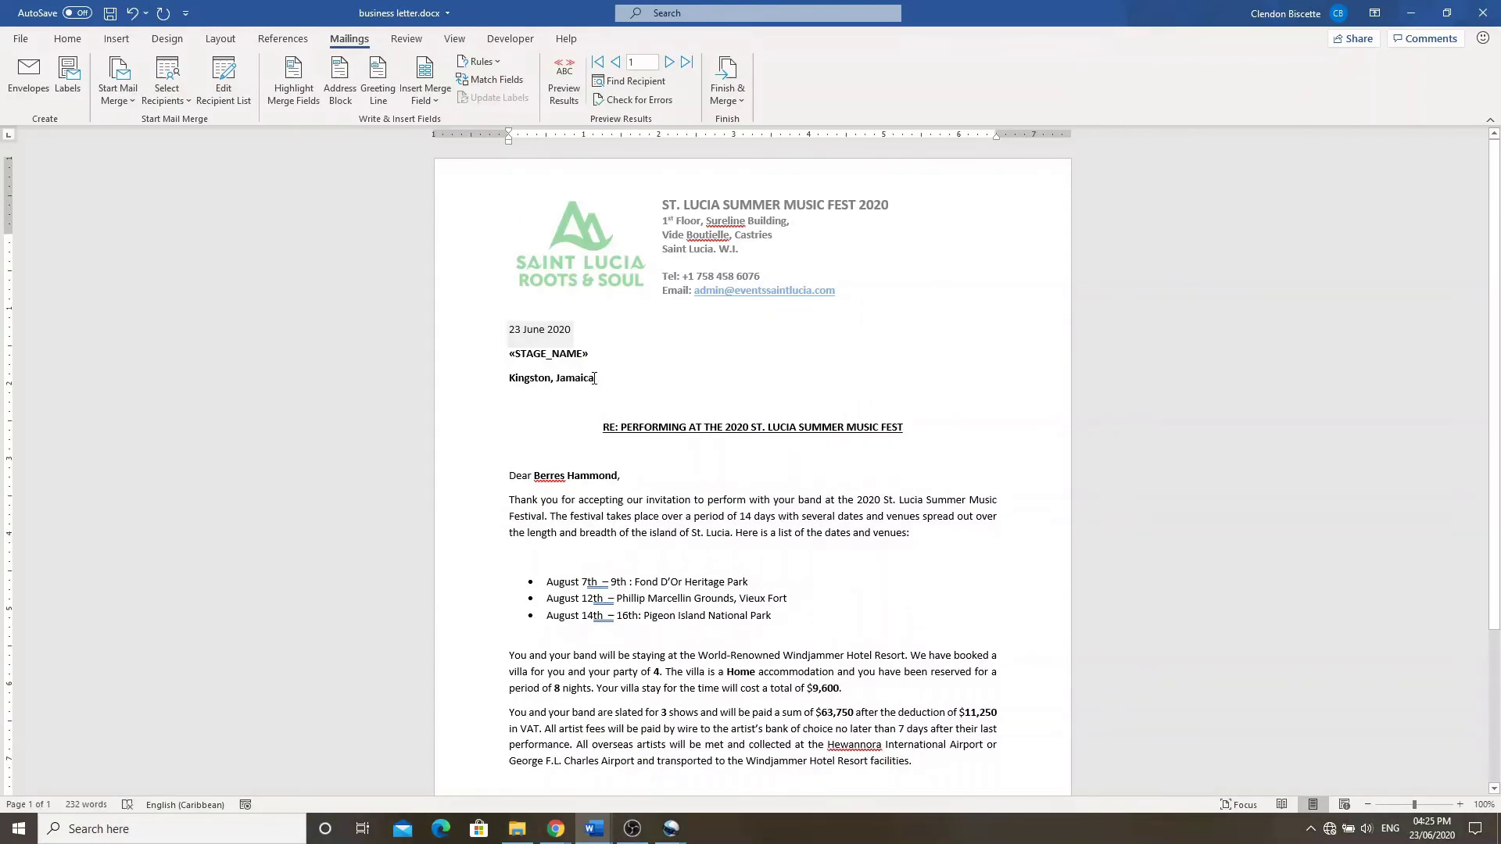
# Replace the city and country line of the address block with the COUNTRY merge field, followed by a blank line before the subject
pyautogui.moveTo(596, 378); pyautogui.dragTo(512, 379)
pyautogui.click(430, 101)
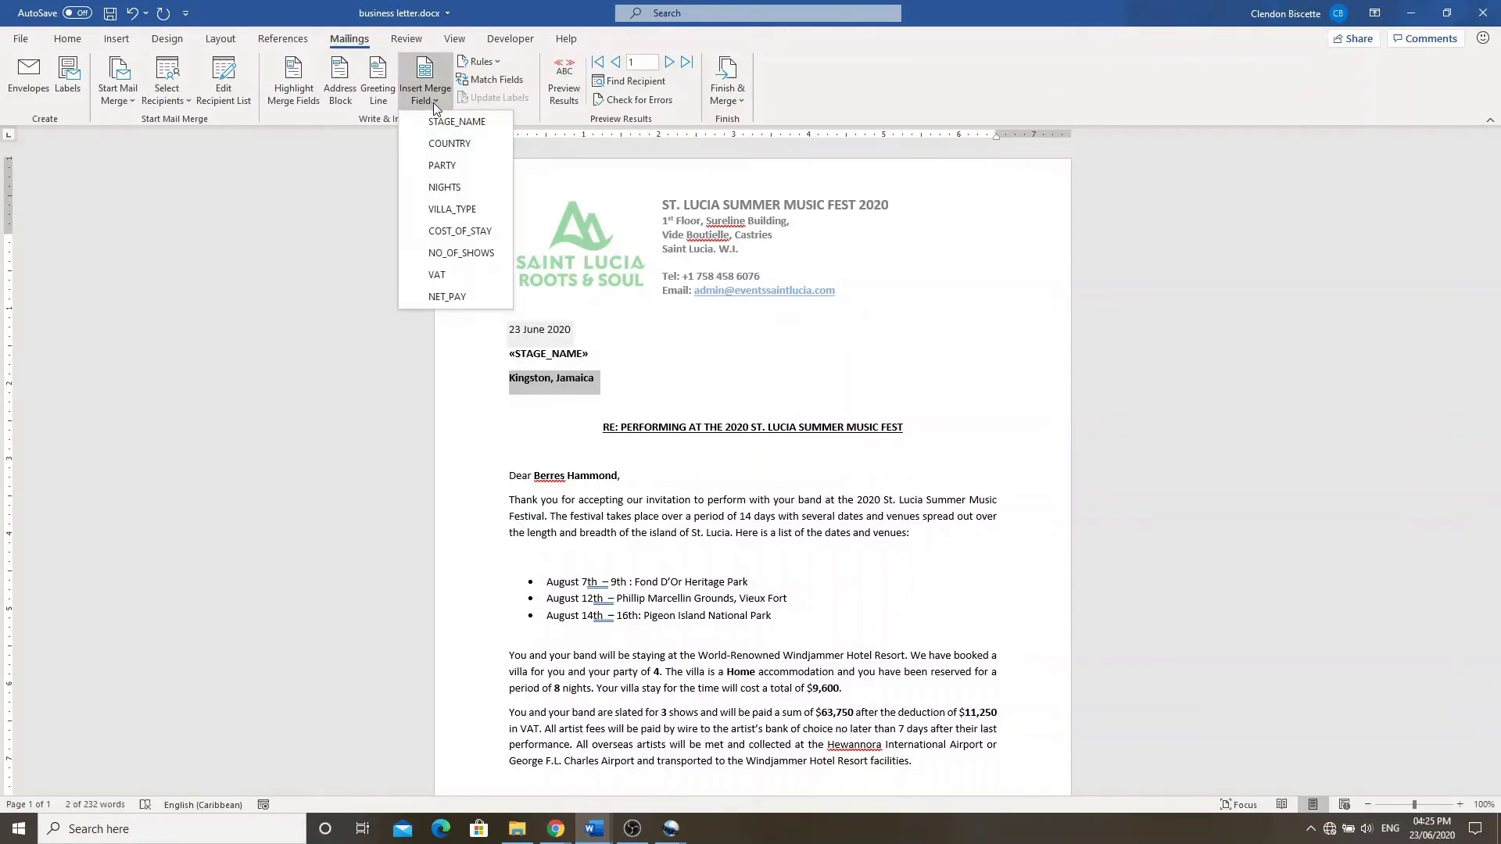
pyautogui.click(450, 143)
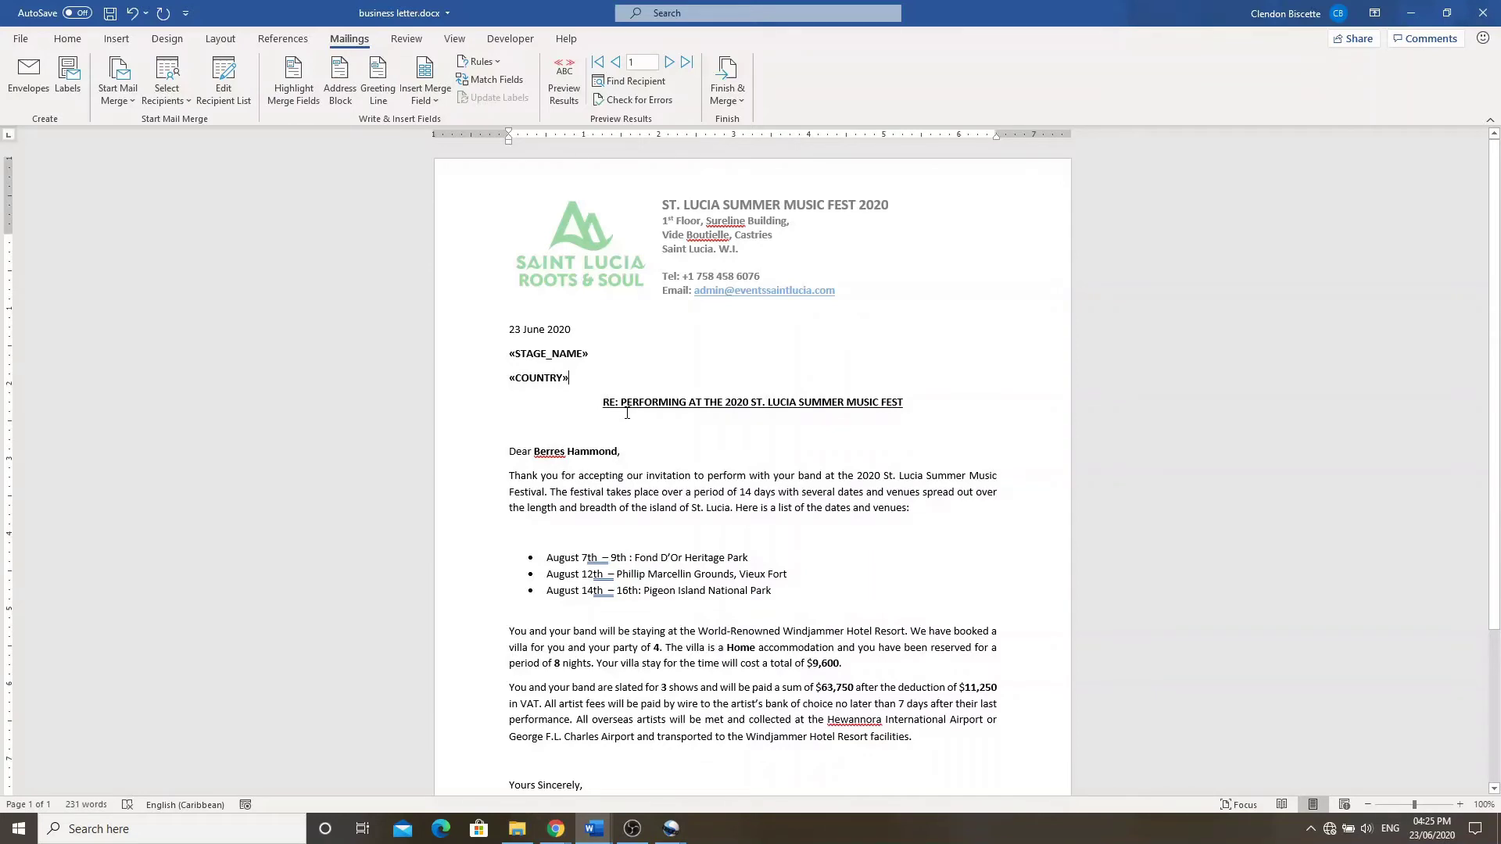
pyautogui.scroll(-2, 627, 414)
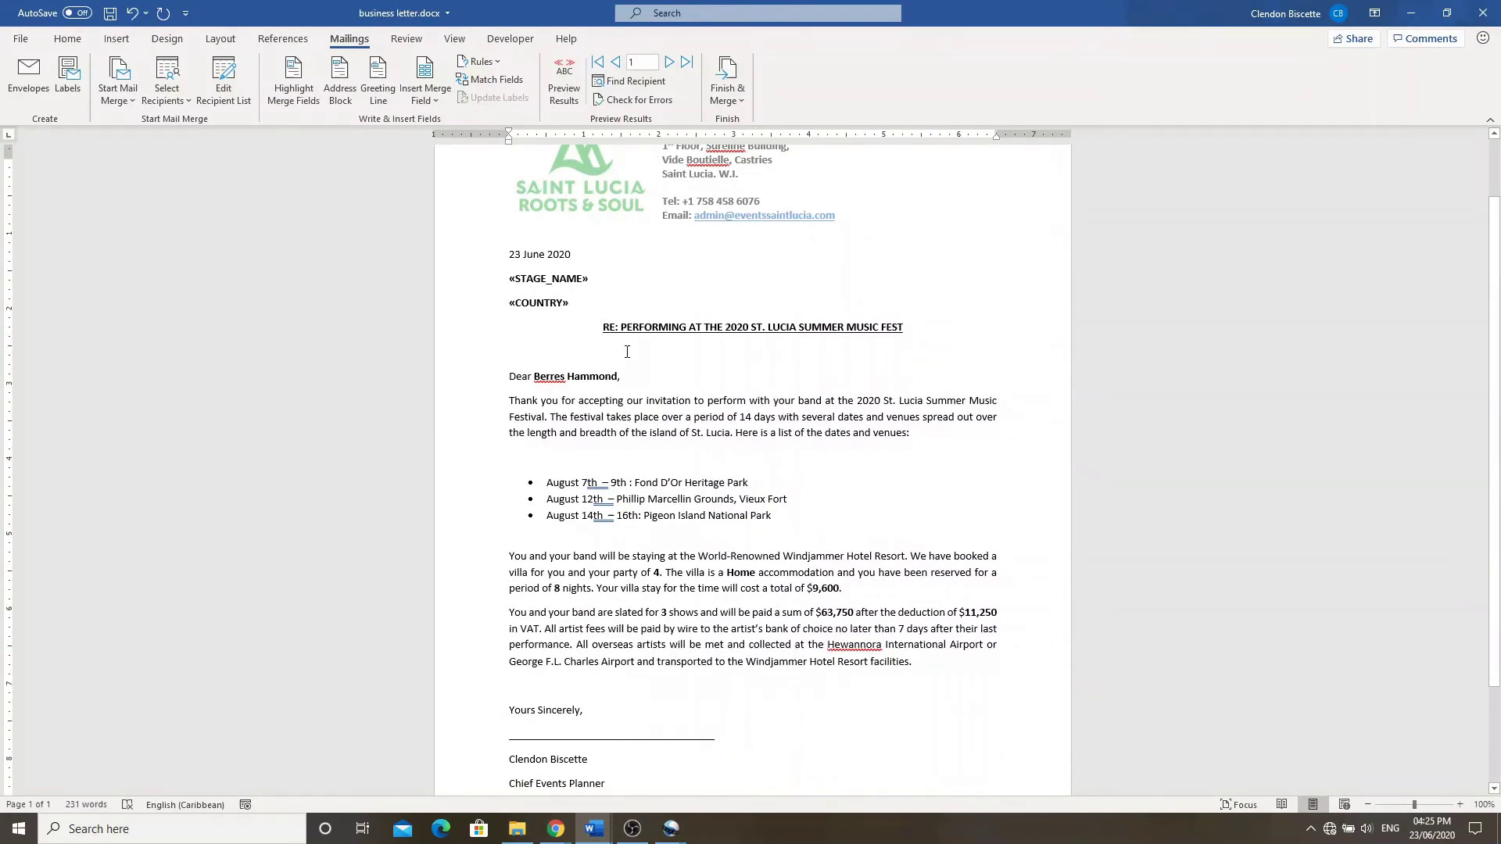
pyautogui.press('Return')
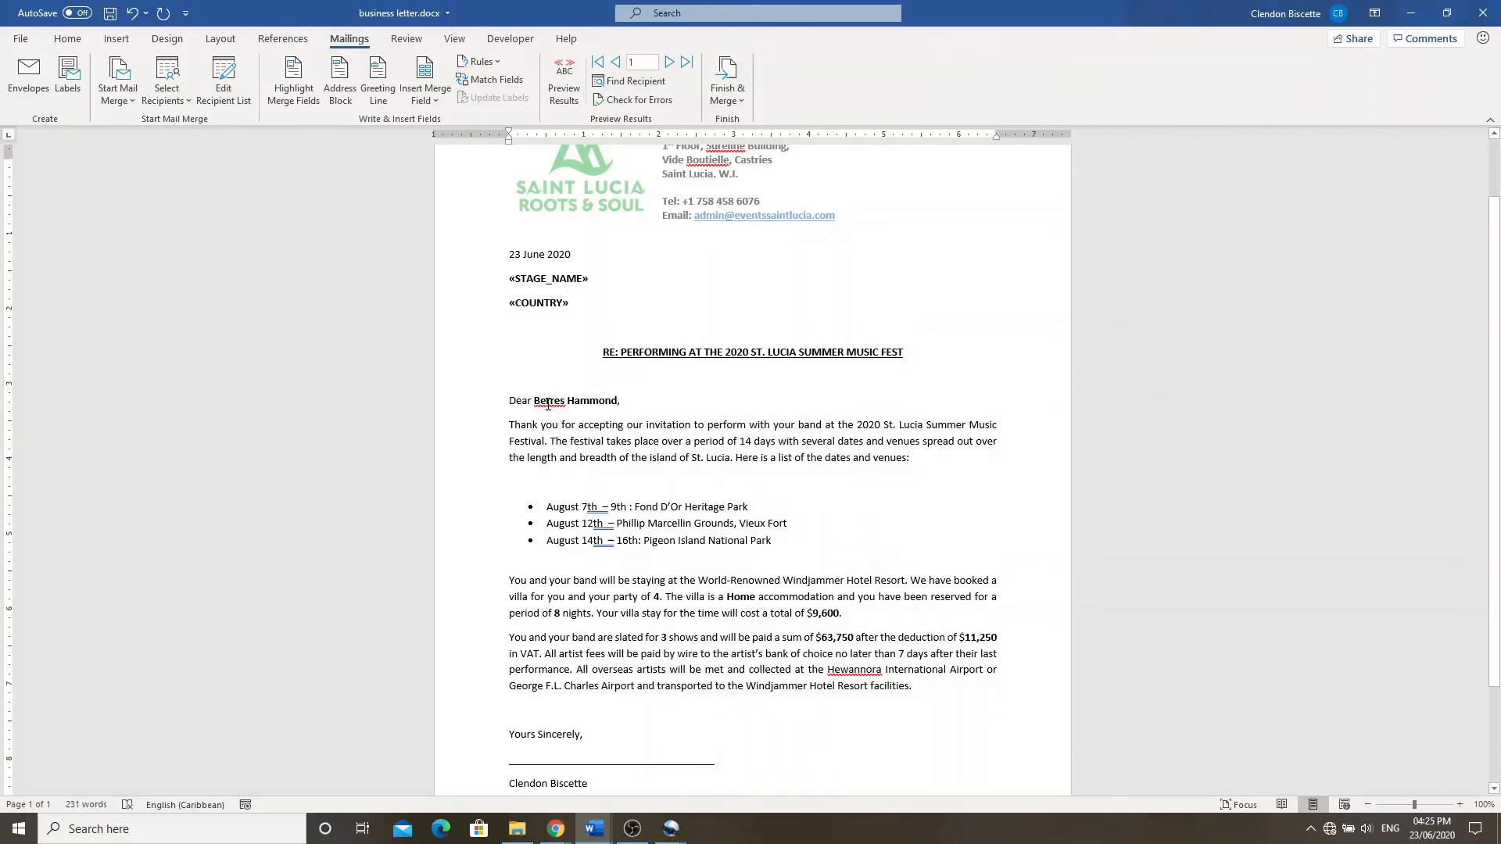
# Replace the recipient's name after "Dear" in the salutation with the STAGE_NAME merge field, keeping the comma
pyautogui.moveTo(535, 399); pyautogui.dragTo(617, 401)
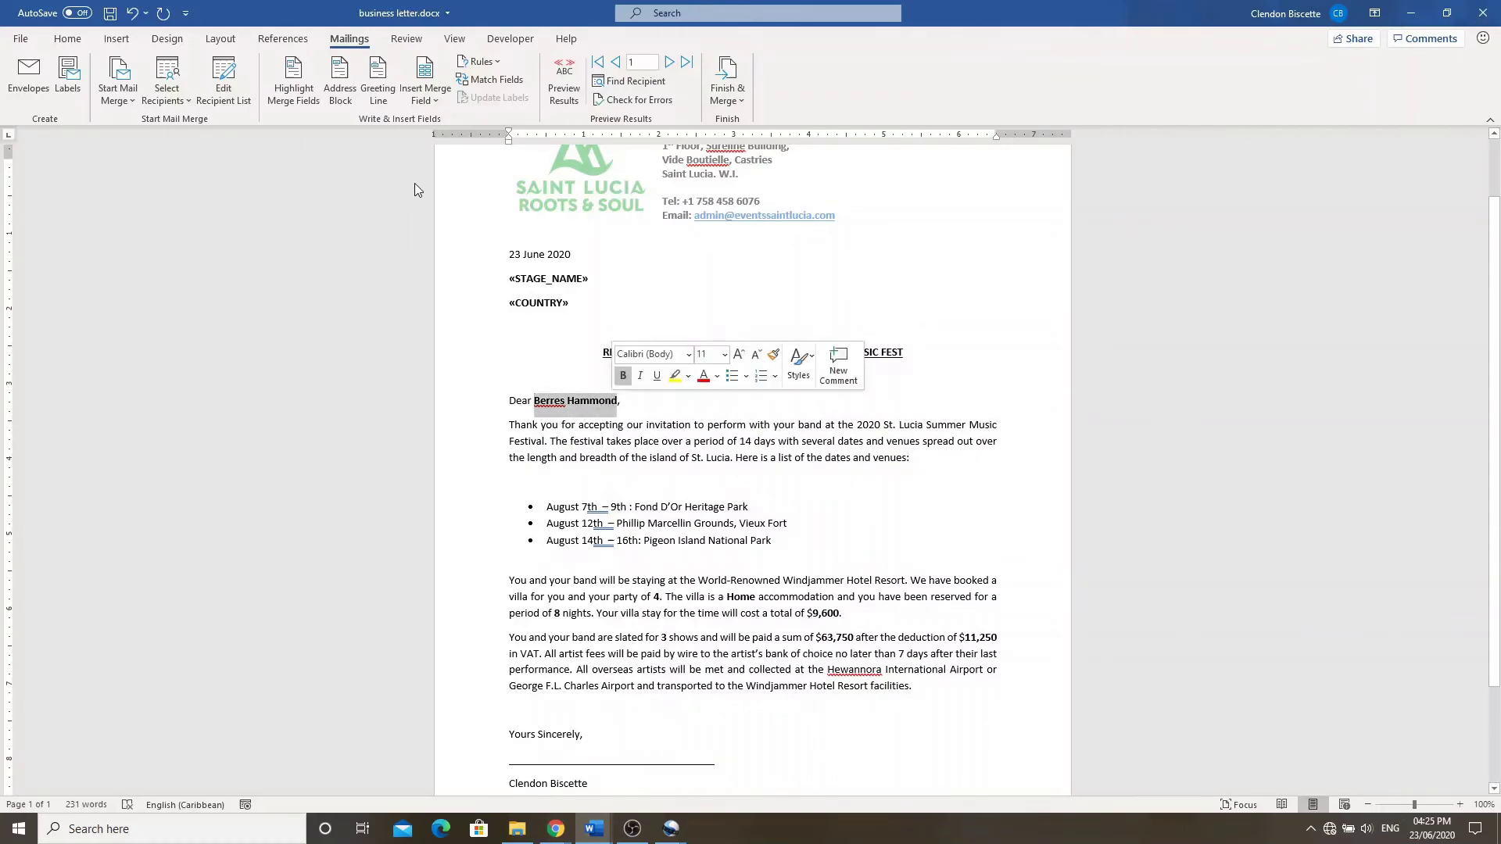
pyautogui.click(444, 91)
pyautogui.click(452, 125)
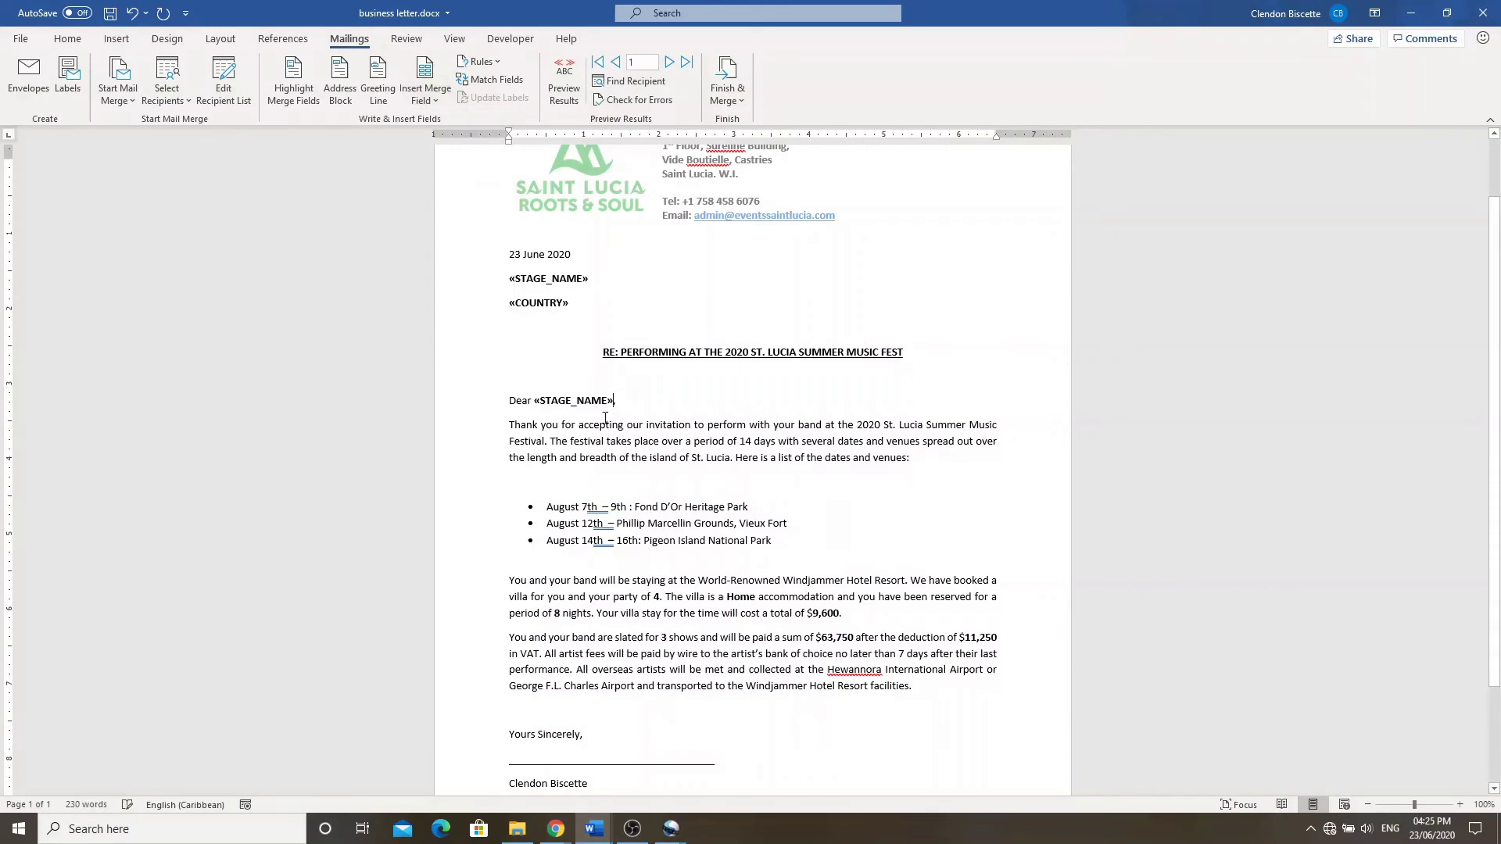
# In the accommodation paragraph, replace the party size with the PARTY merge field and the villa type "Home" with VILLA_TYPE
pyautogui.scroll(-1, 735, 476)
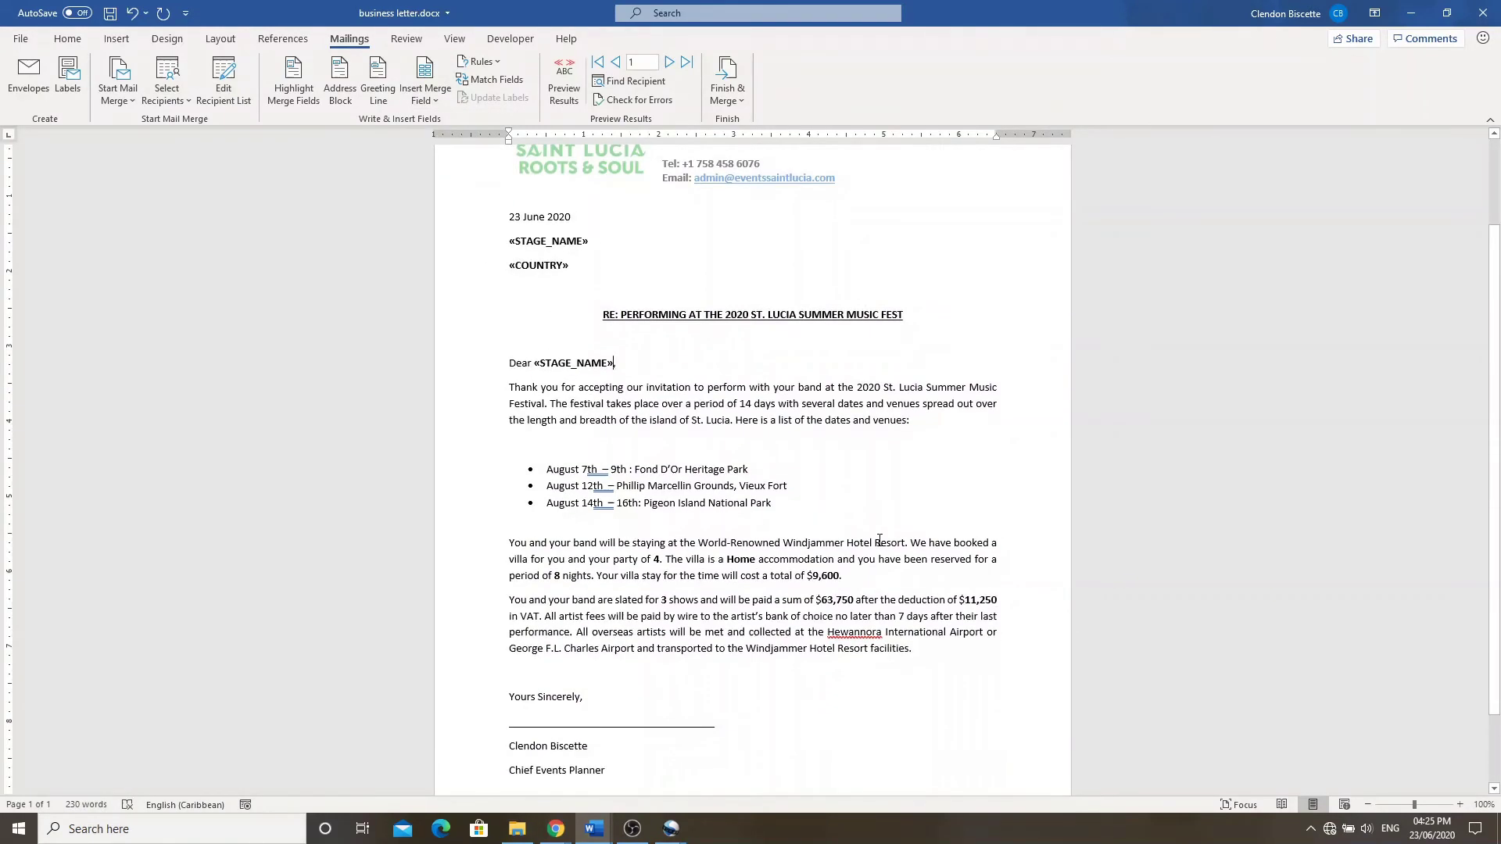
pyautogui.doubleClick(656, 559)
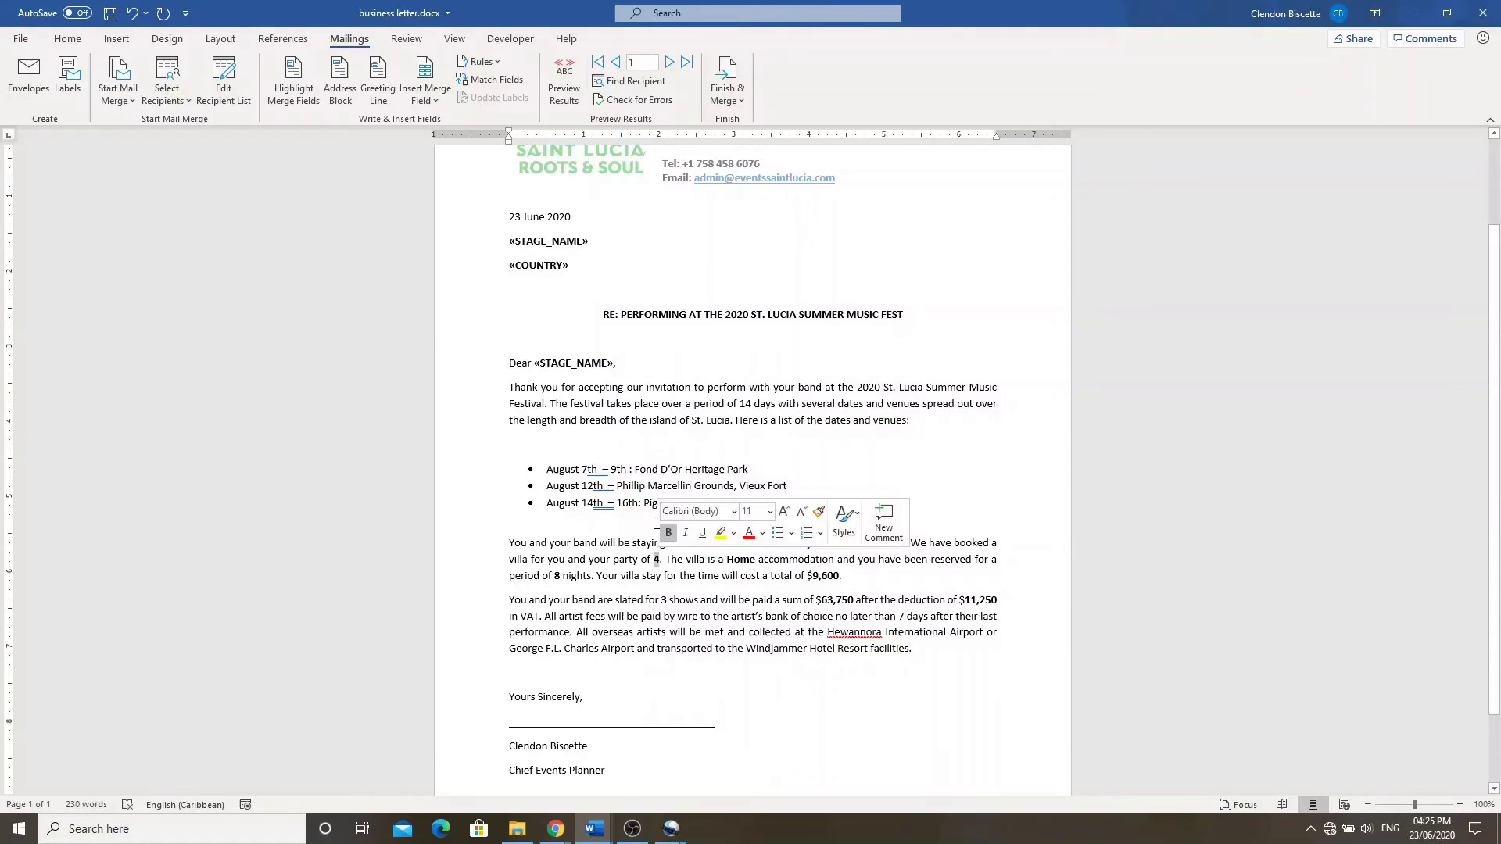
pyautogui.click(426, 103)
pyautogui.click(443, 167)
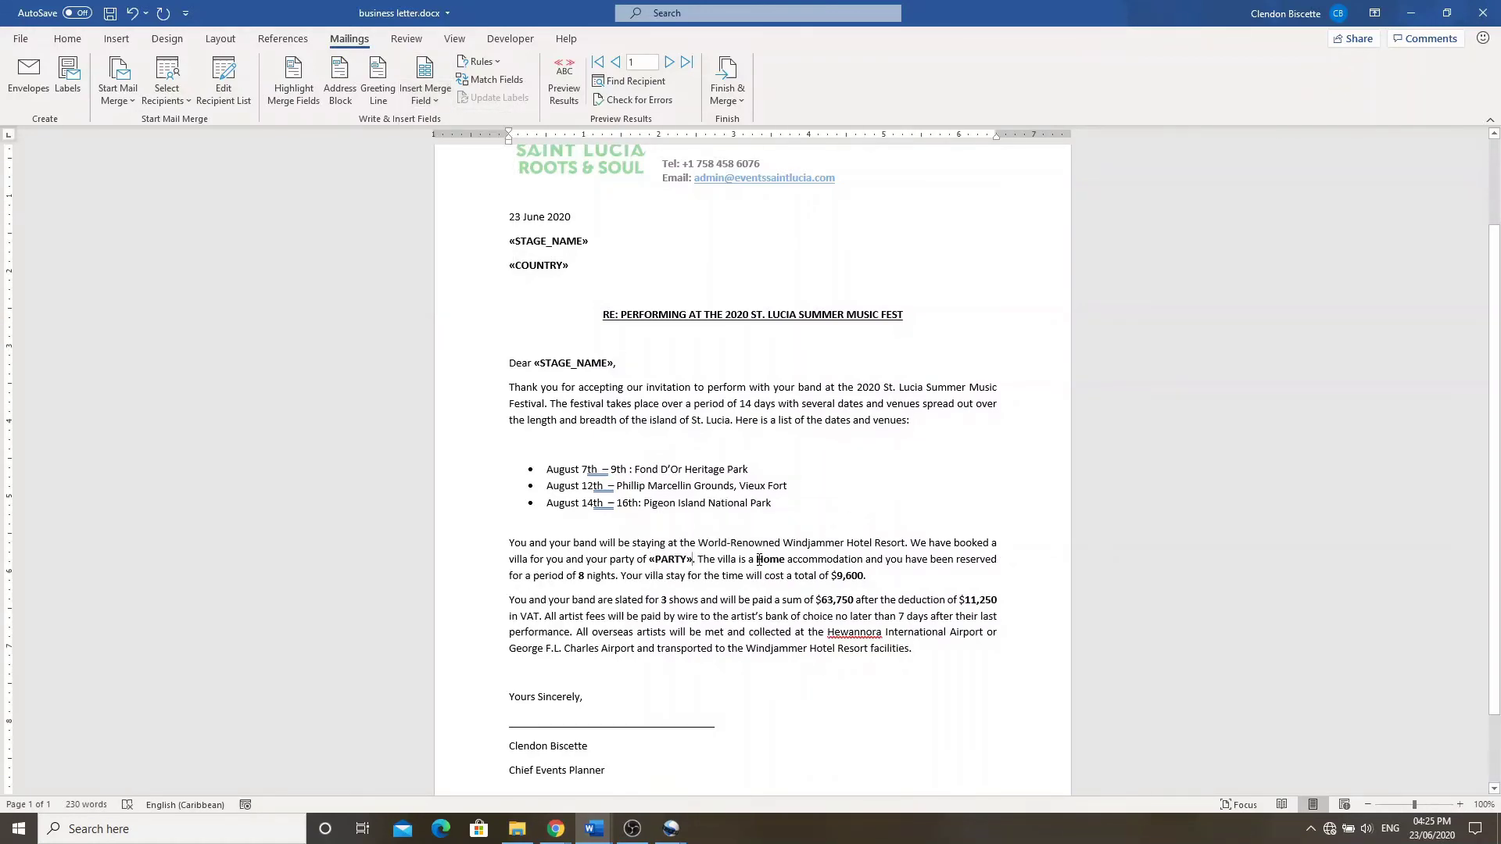
pyautogui.moveTo(757, 560); pyautogui.dragTo(782, 559)
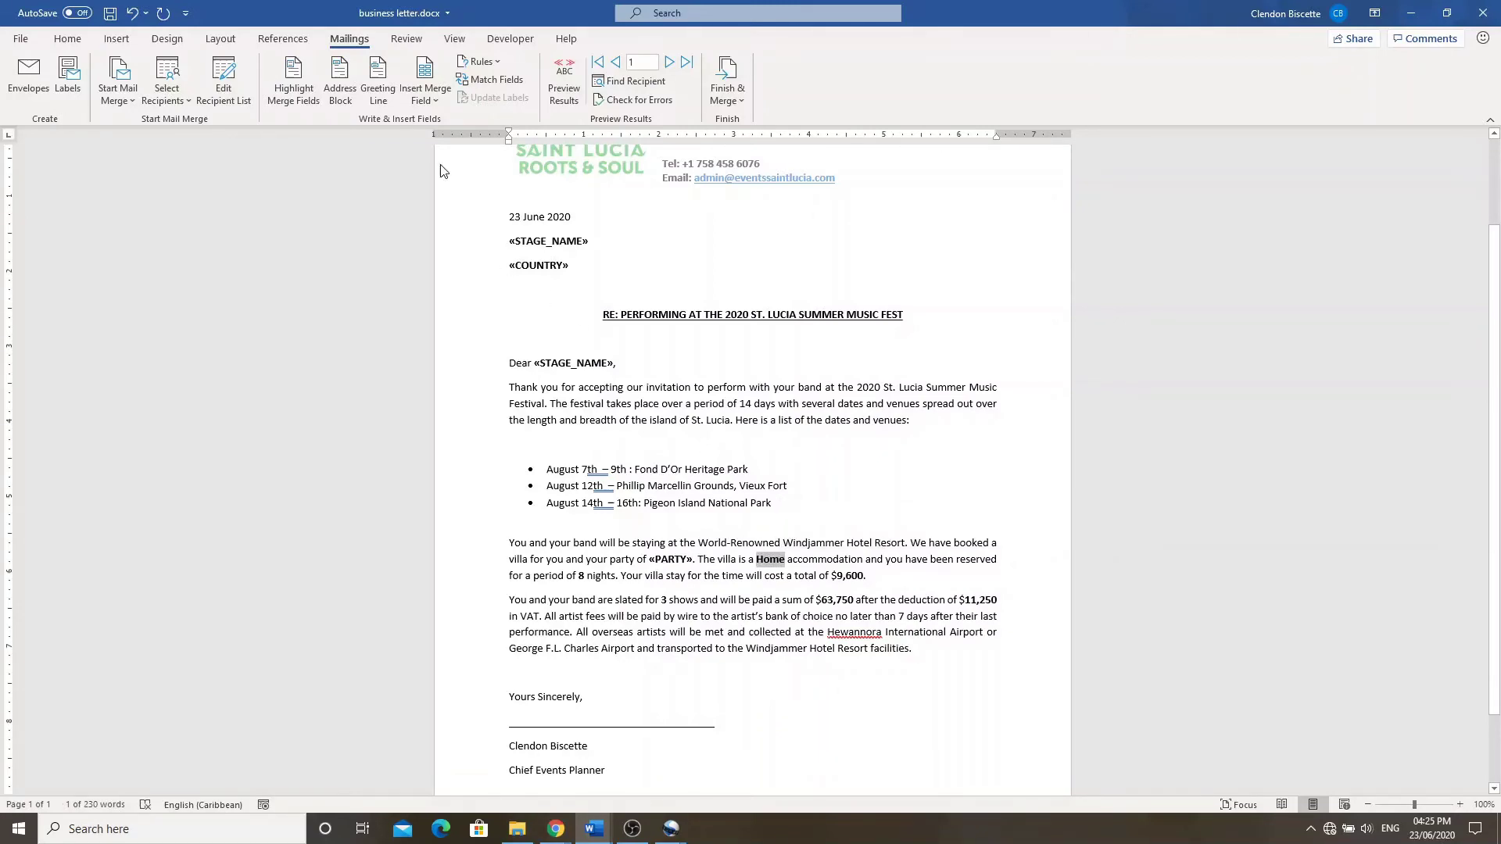
pyautogui.click(426, 93)
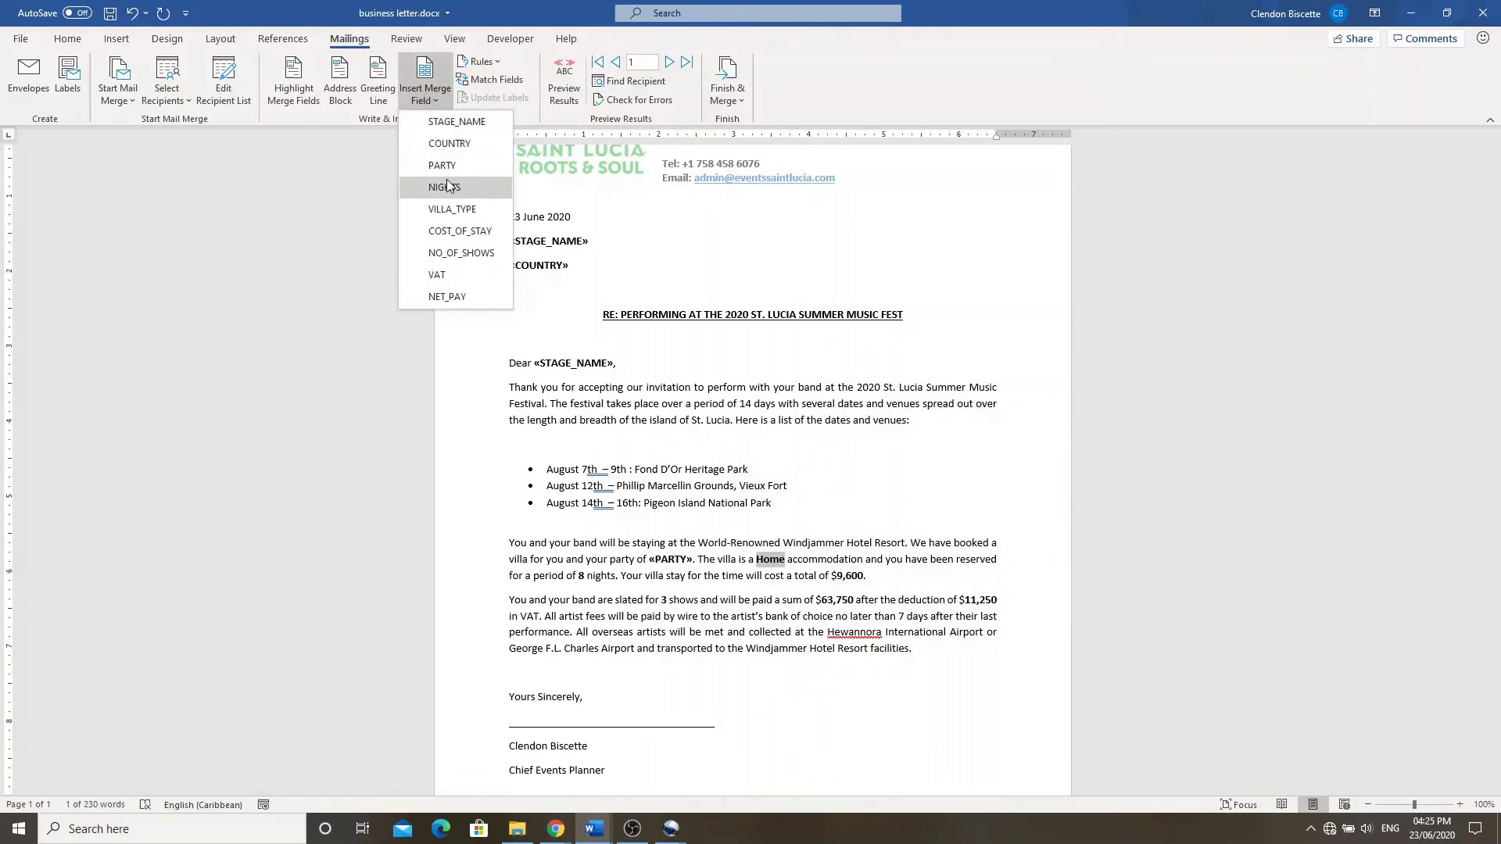
pyautogui.click(452, 207)
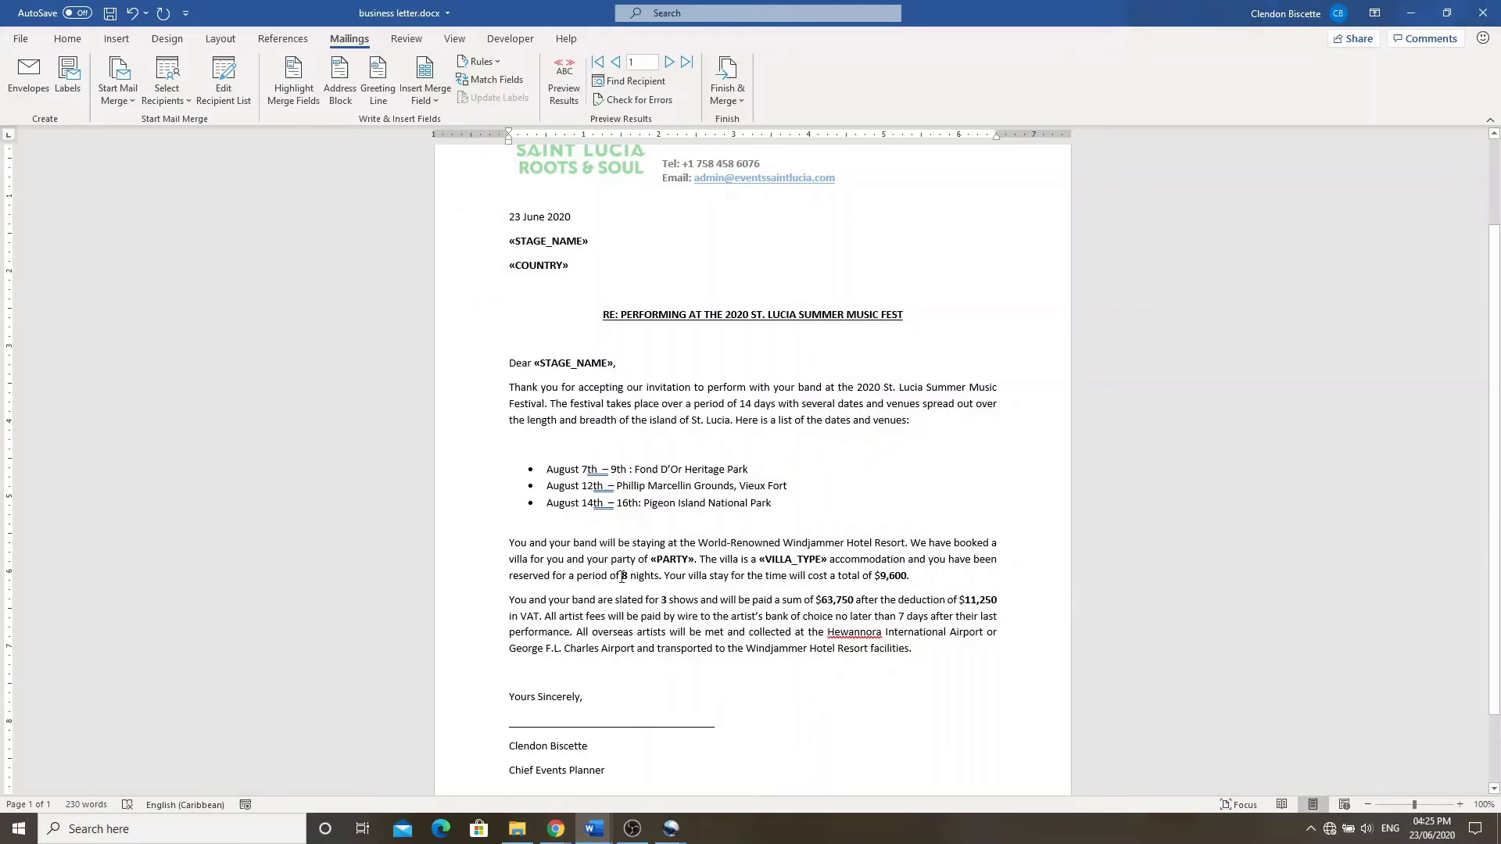
# In the accommodation paragraph, replace the number of nights with the NIGHTS merge field and the cost after the dollar sign with COST_OF_STAY
pyautogui.doubleClick(623, 577)
pyautogui.click(624, 577)
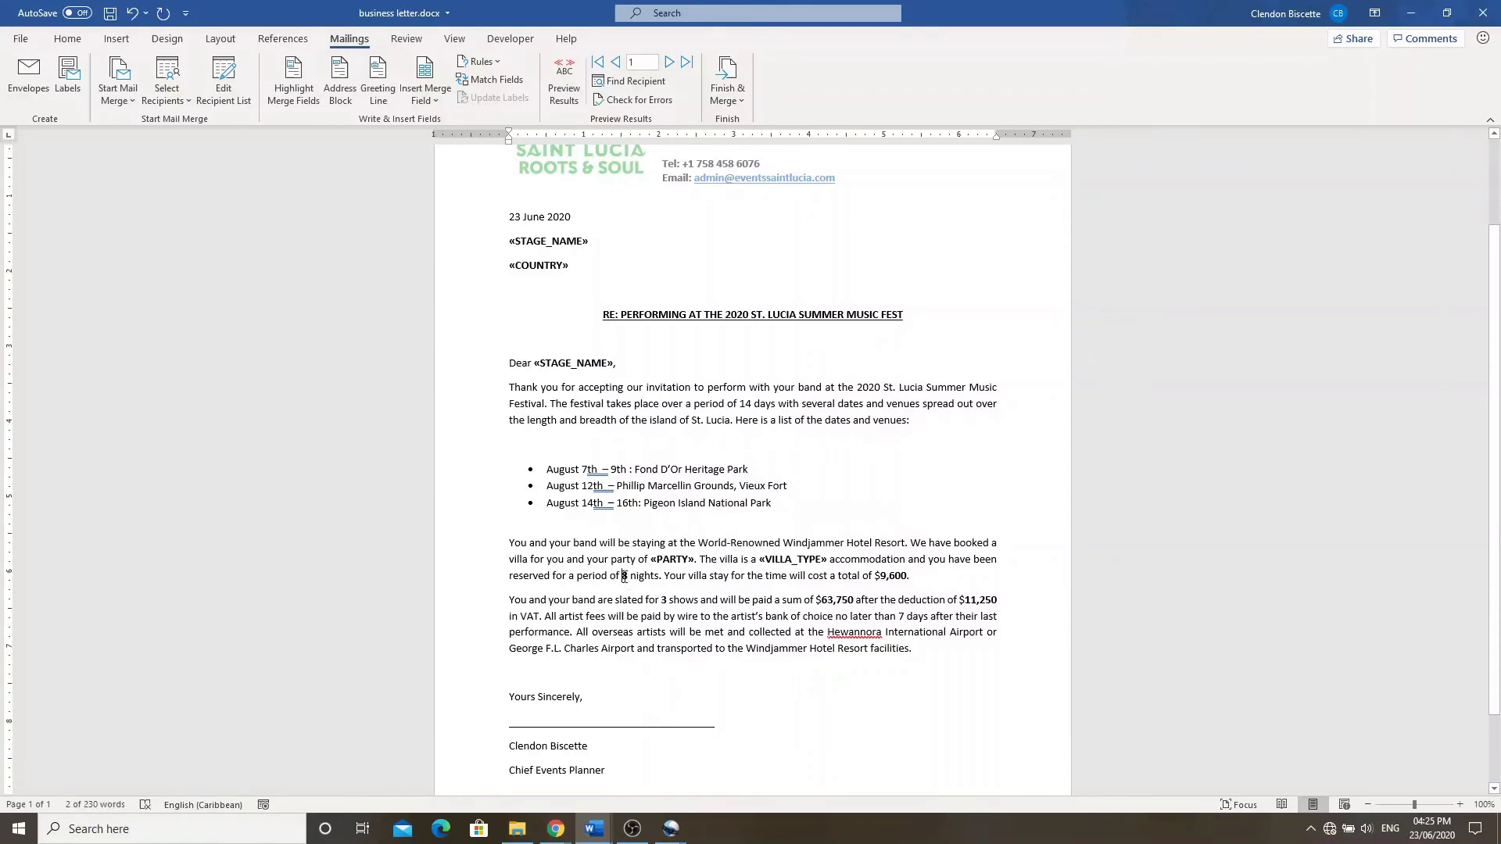
pyautogui.doubleClick(626, 577)
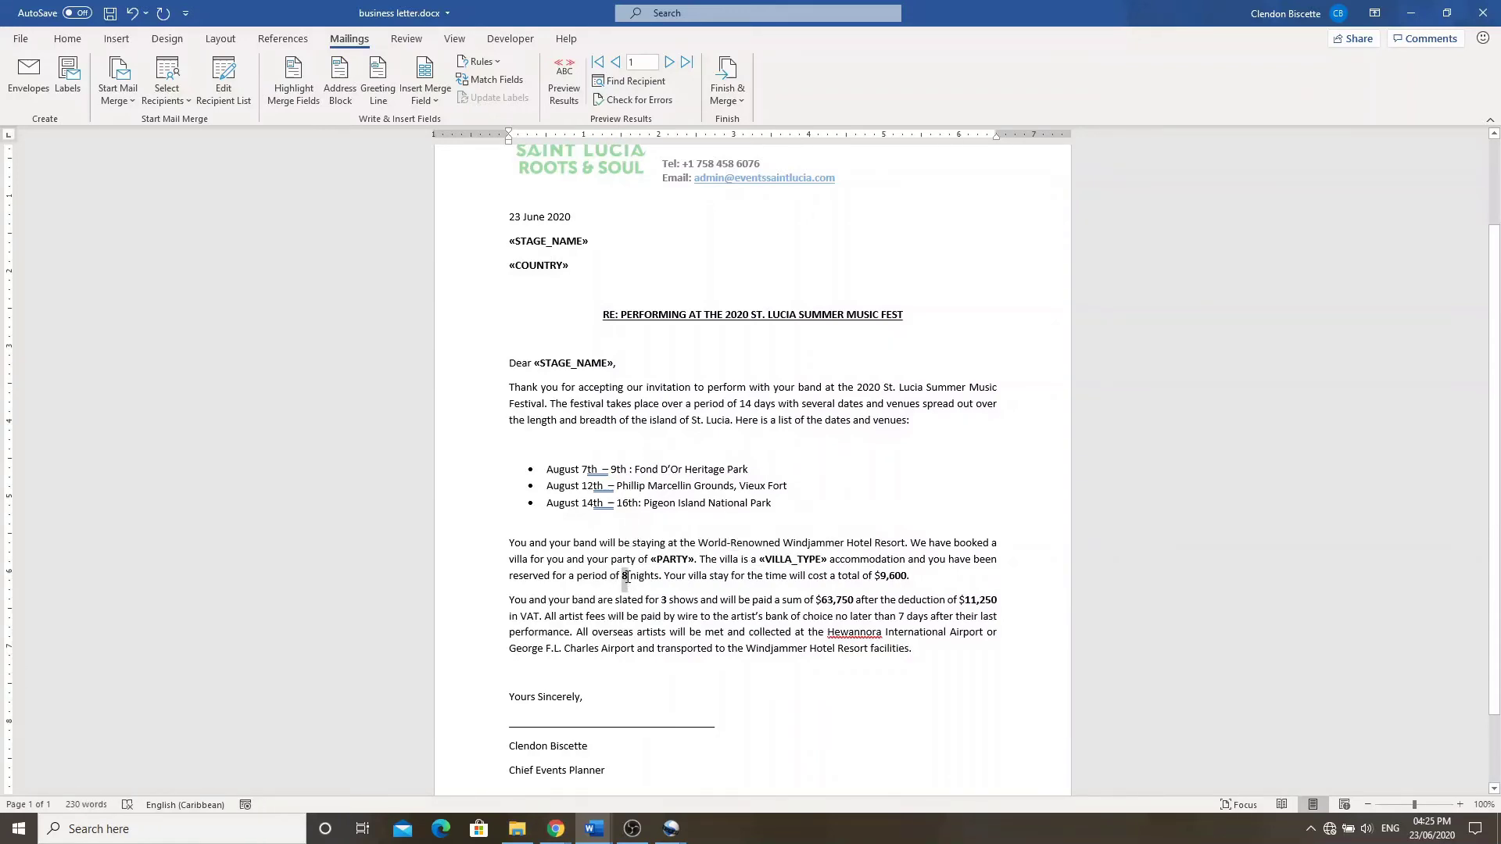
pyautogui.click(433, 100)
pyautogui.click(439, 190)
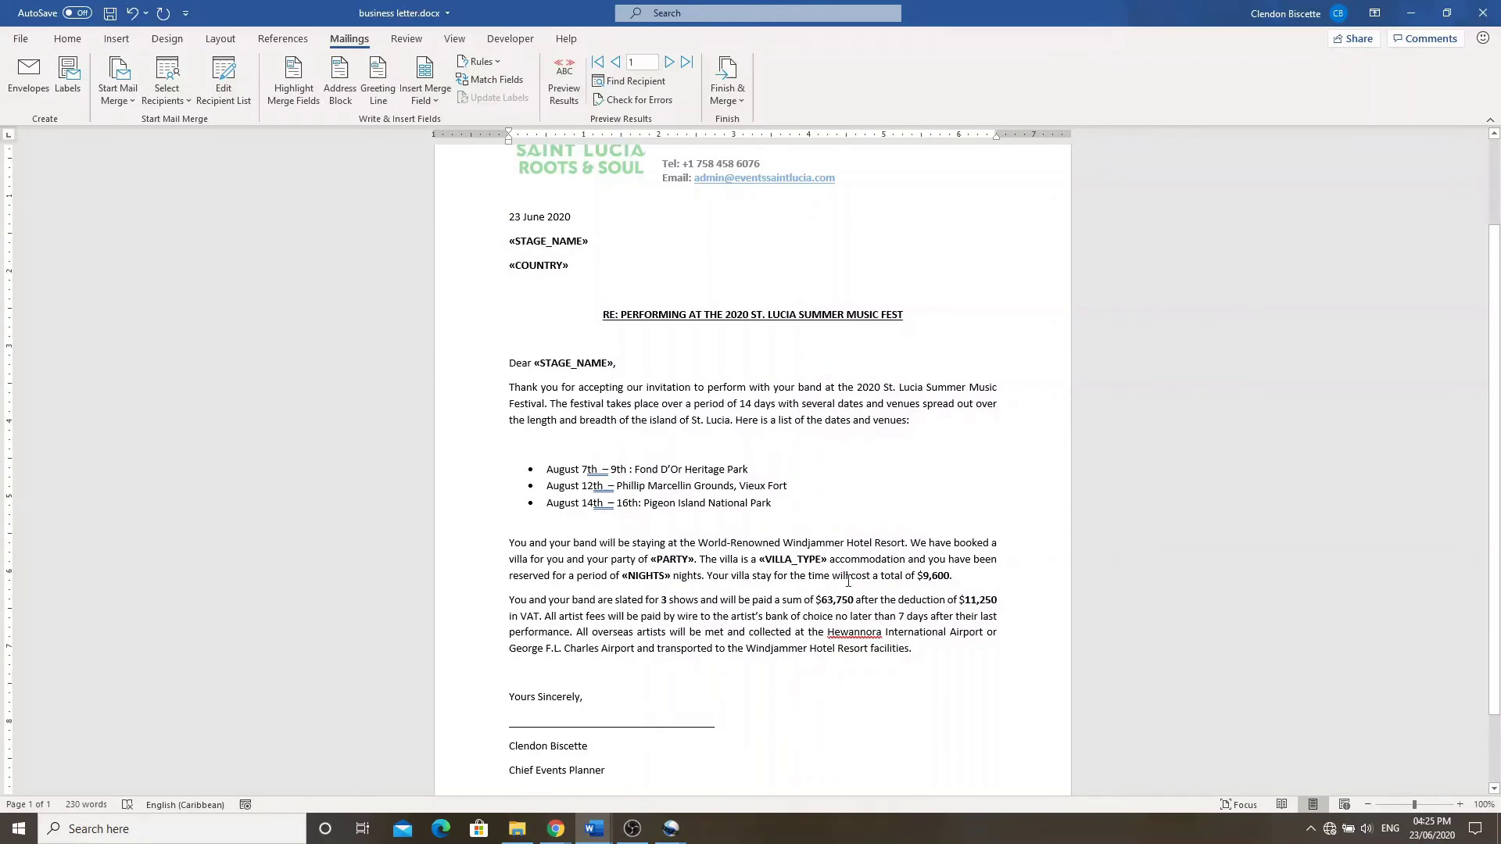
pyautogui.moveTo(923, 577); pyautogui.dragTo(949, 577)
pyautogui.click(433, 100)
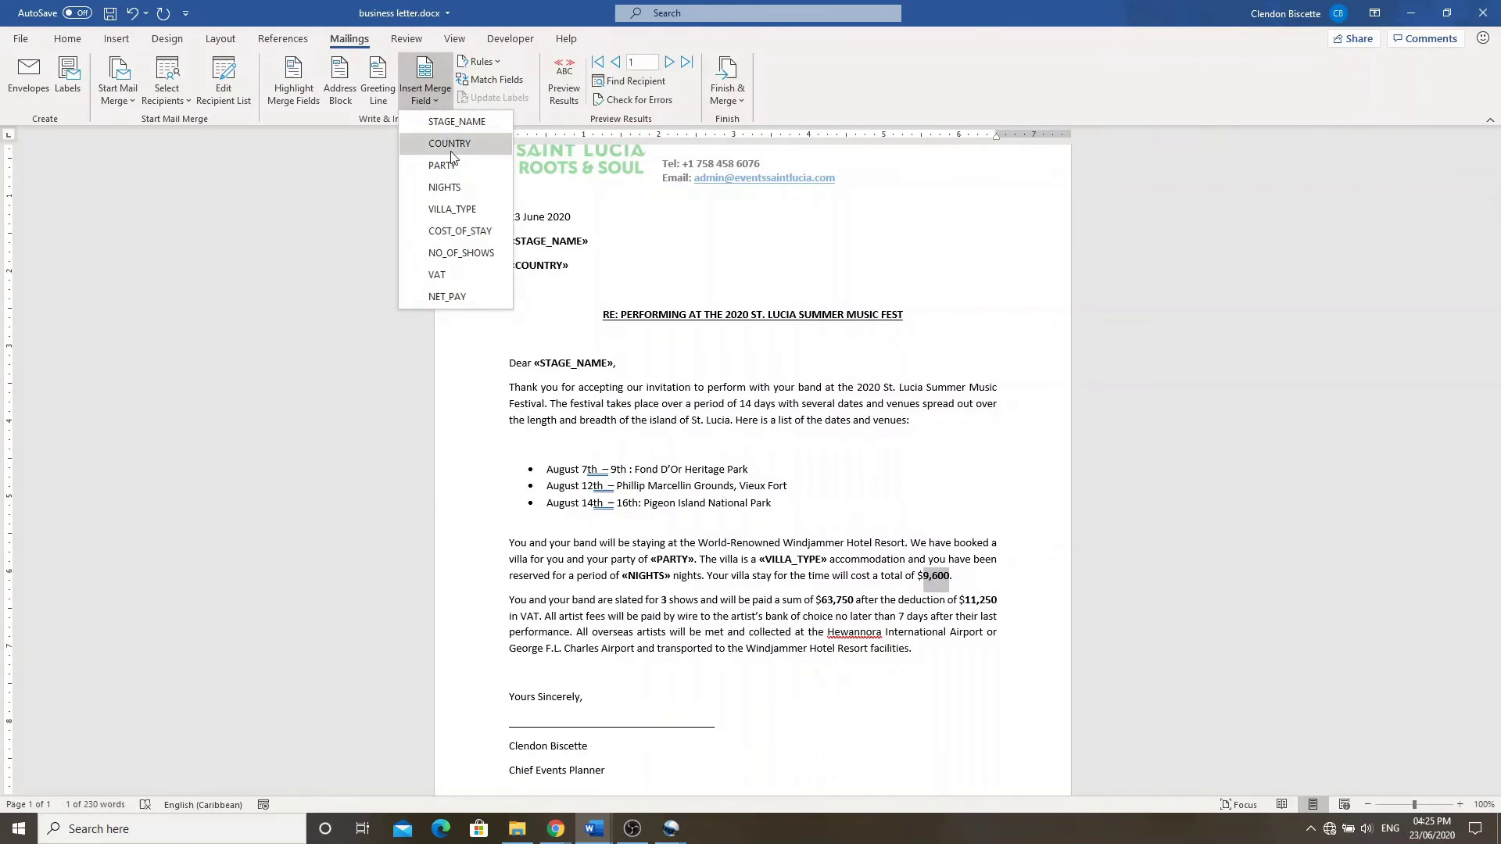
pyautogui.click(468, 231)
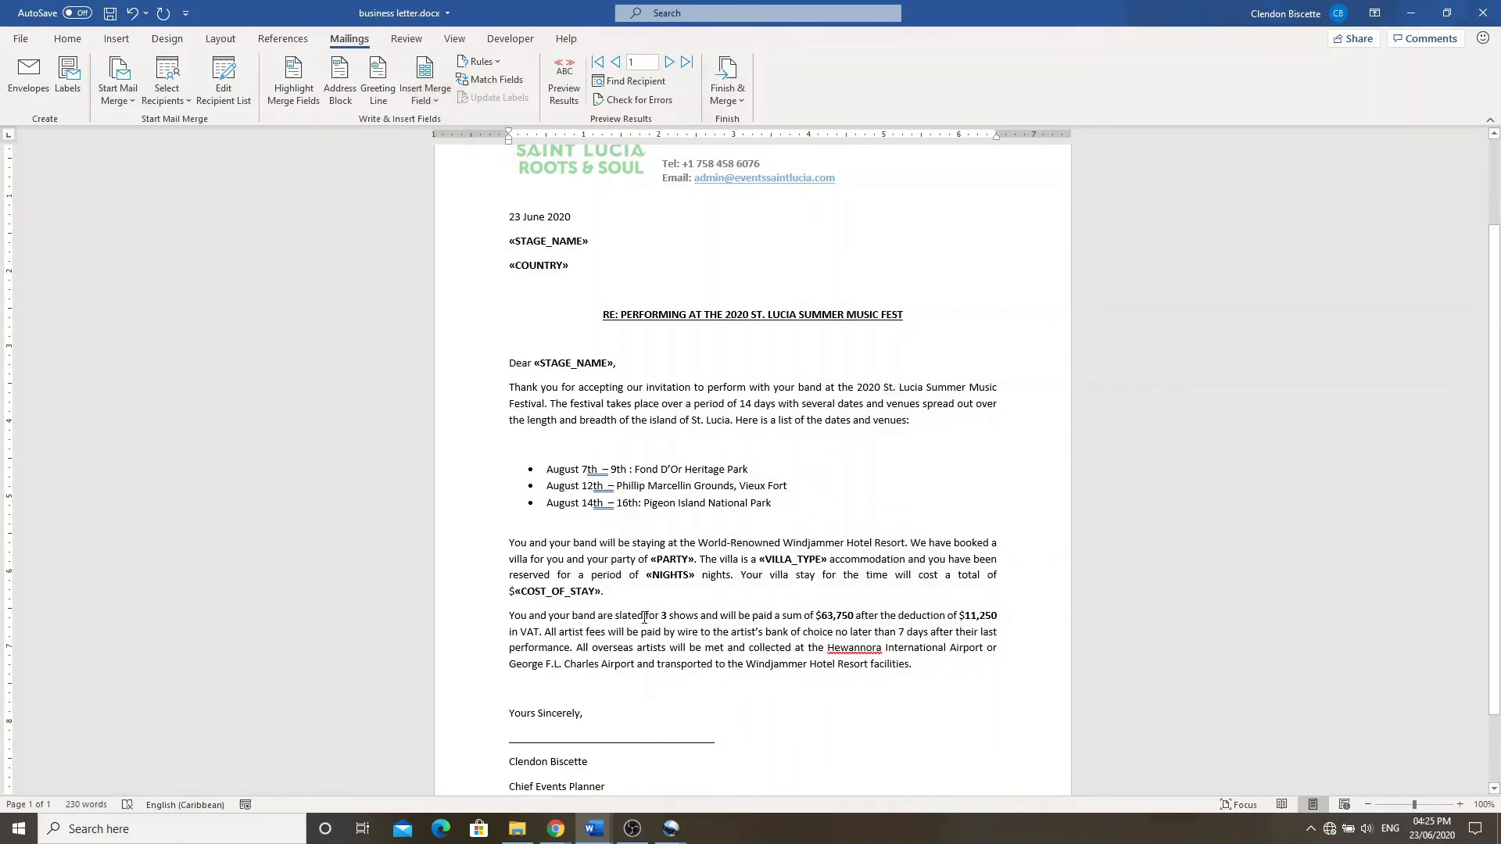
# In the payment paragraph, replace the number of shows after "slated for" with the NO_OF_SHOWS merge field
pyautogui.doubleClick(663, 615)
pyautogui.click(430, 100)
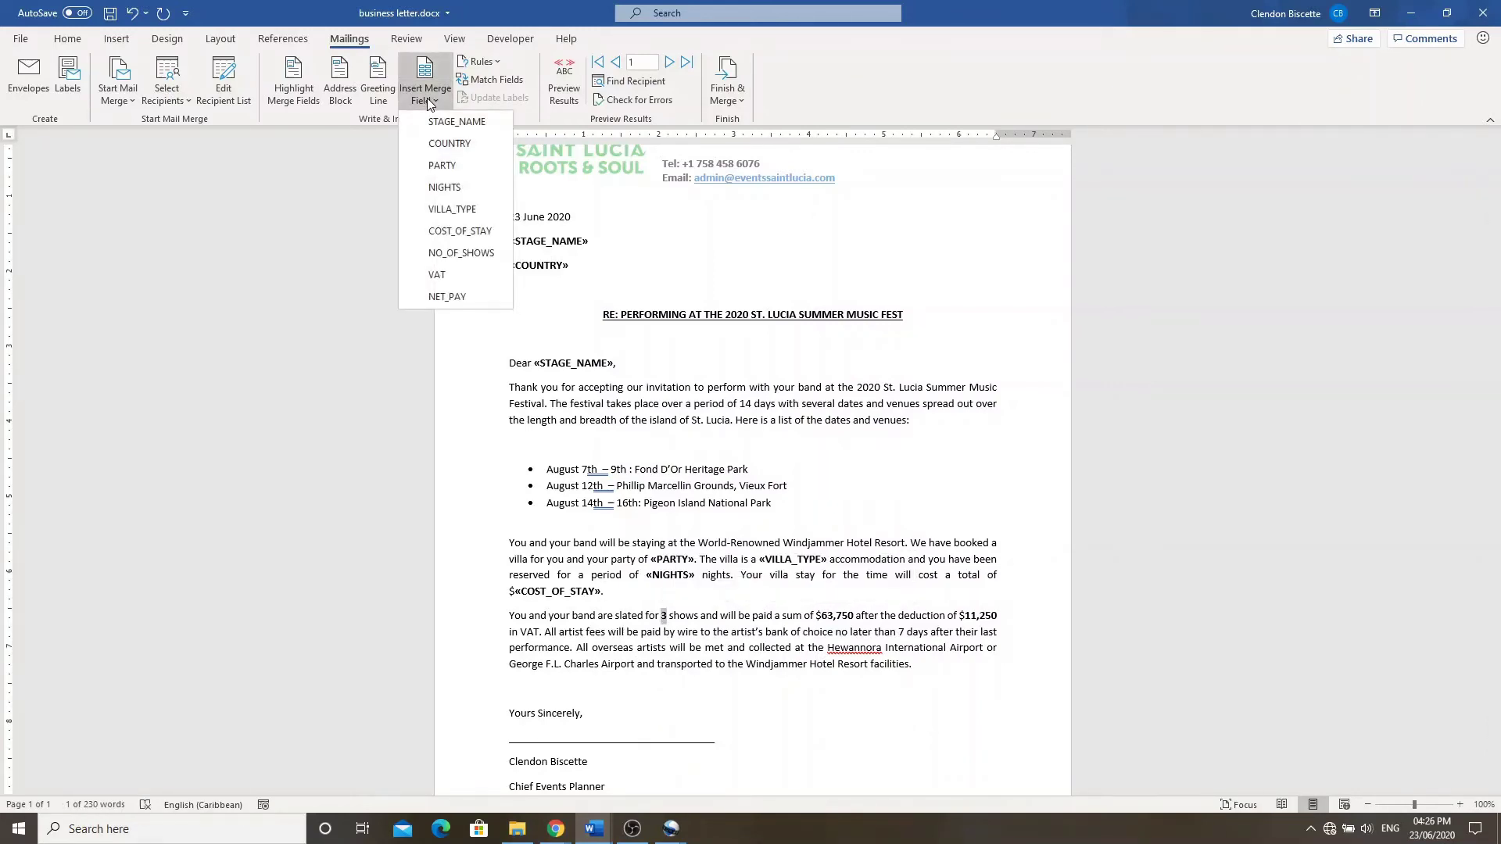
pyautogui.click(459, 249)
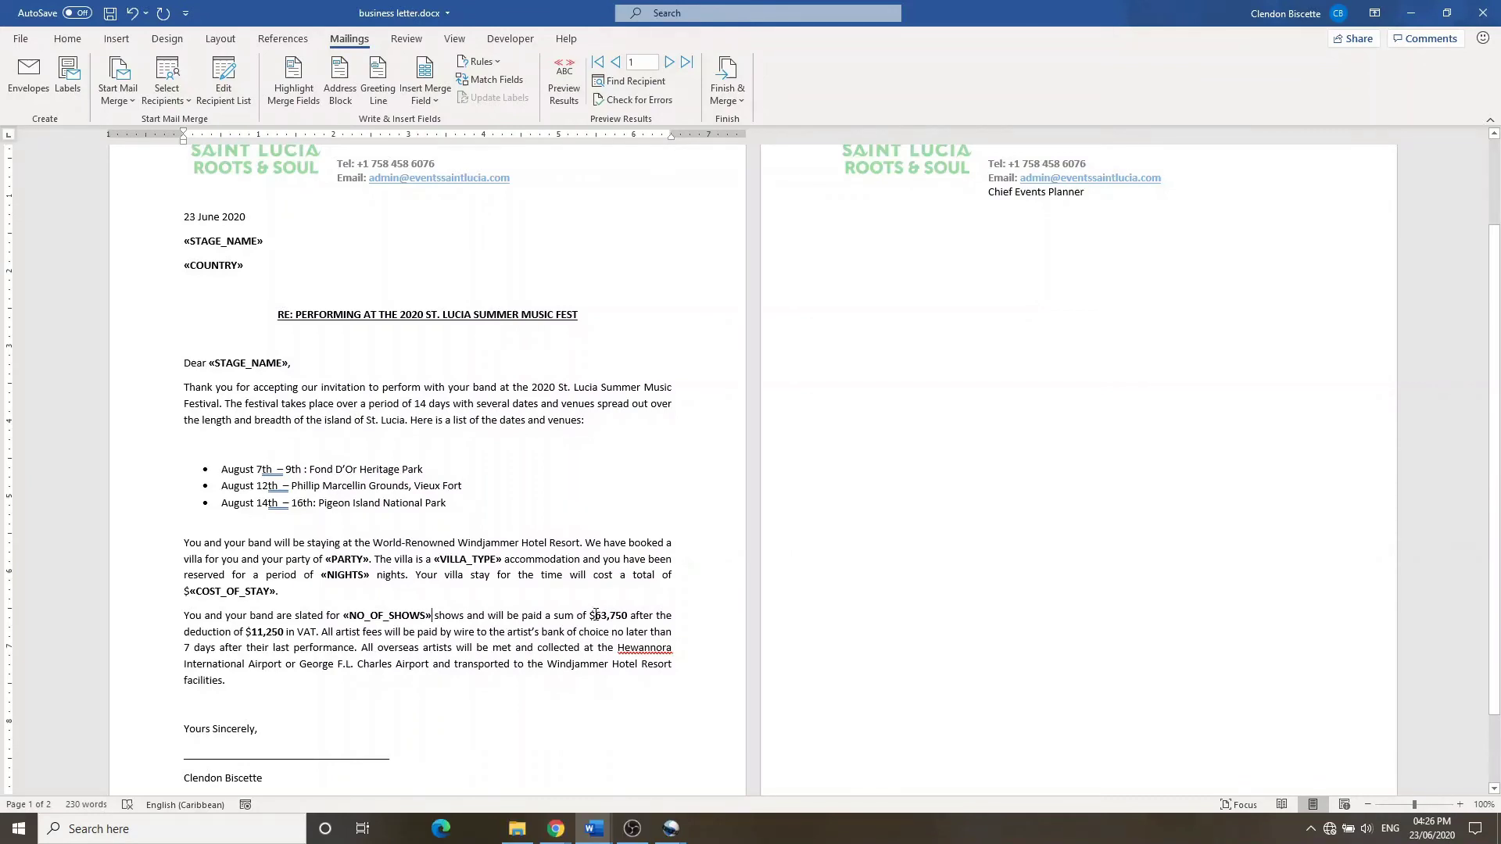
# Replace the payment sum with the NET_PAY merge field and the VAT deduction with the VAT field, keeping both dollar signs
pyautogui.moveTo(594, 616); pyautogui.dragTo(628, 617)
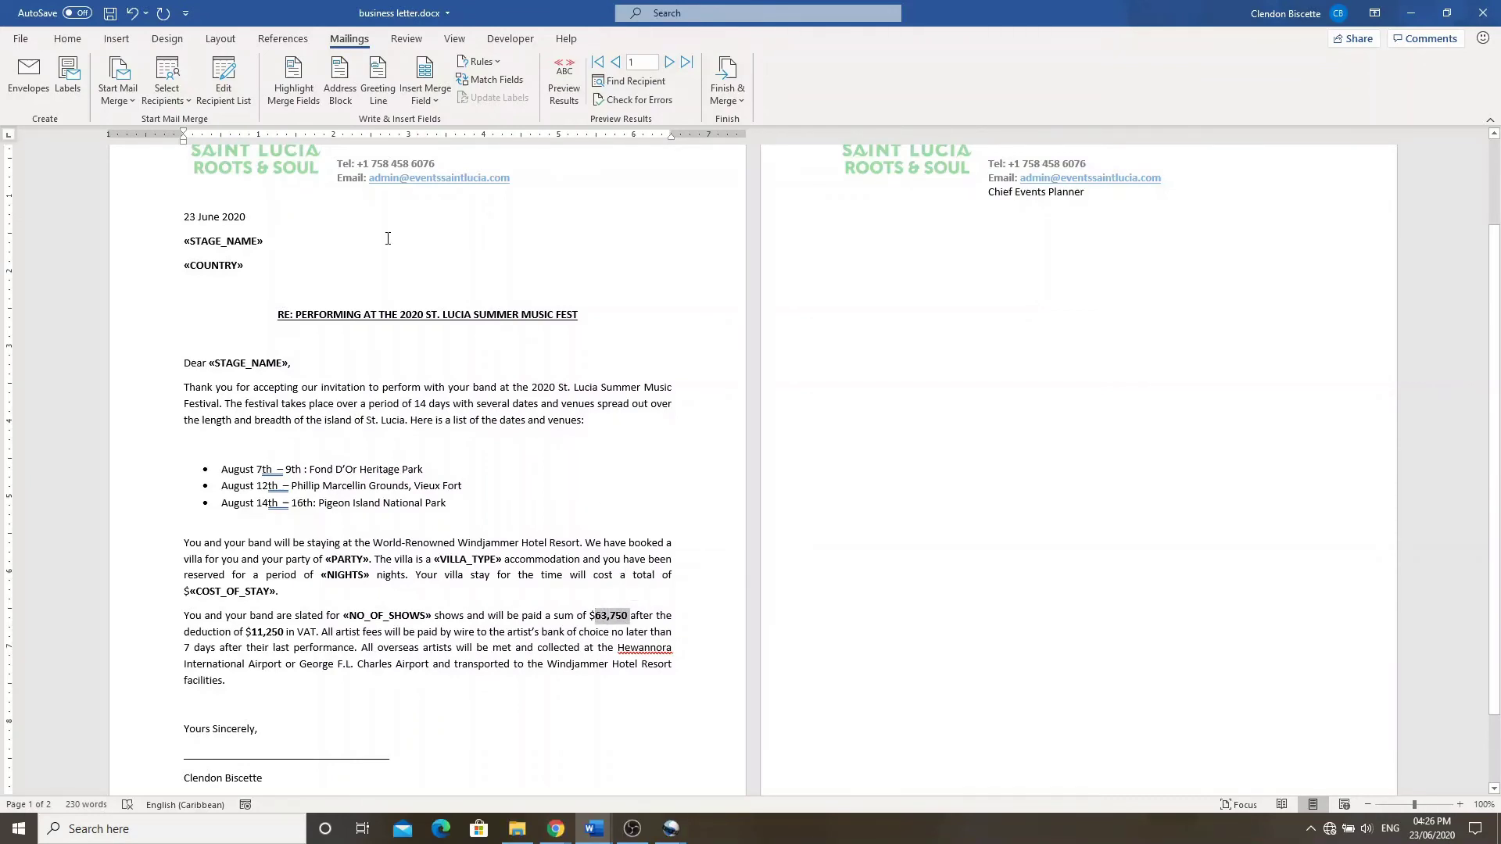
pyautogui.click(434, 101)
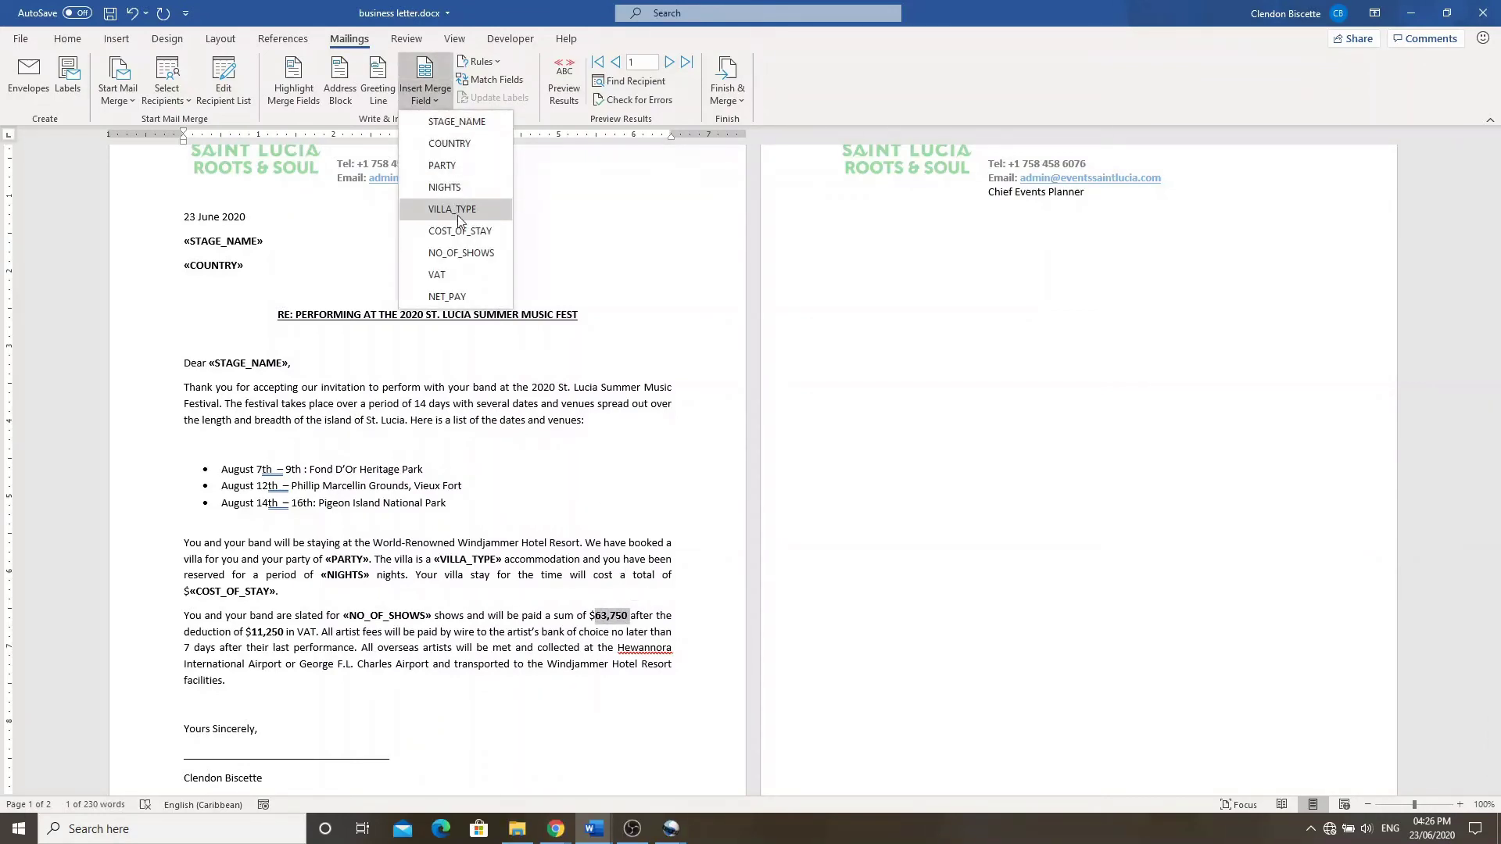
pyautogui.click(462, 298)
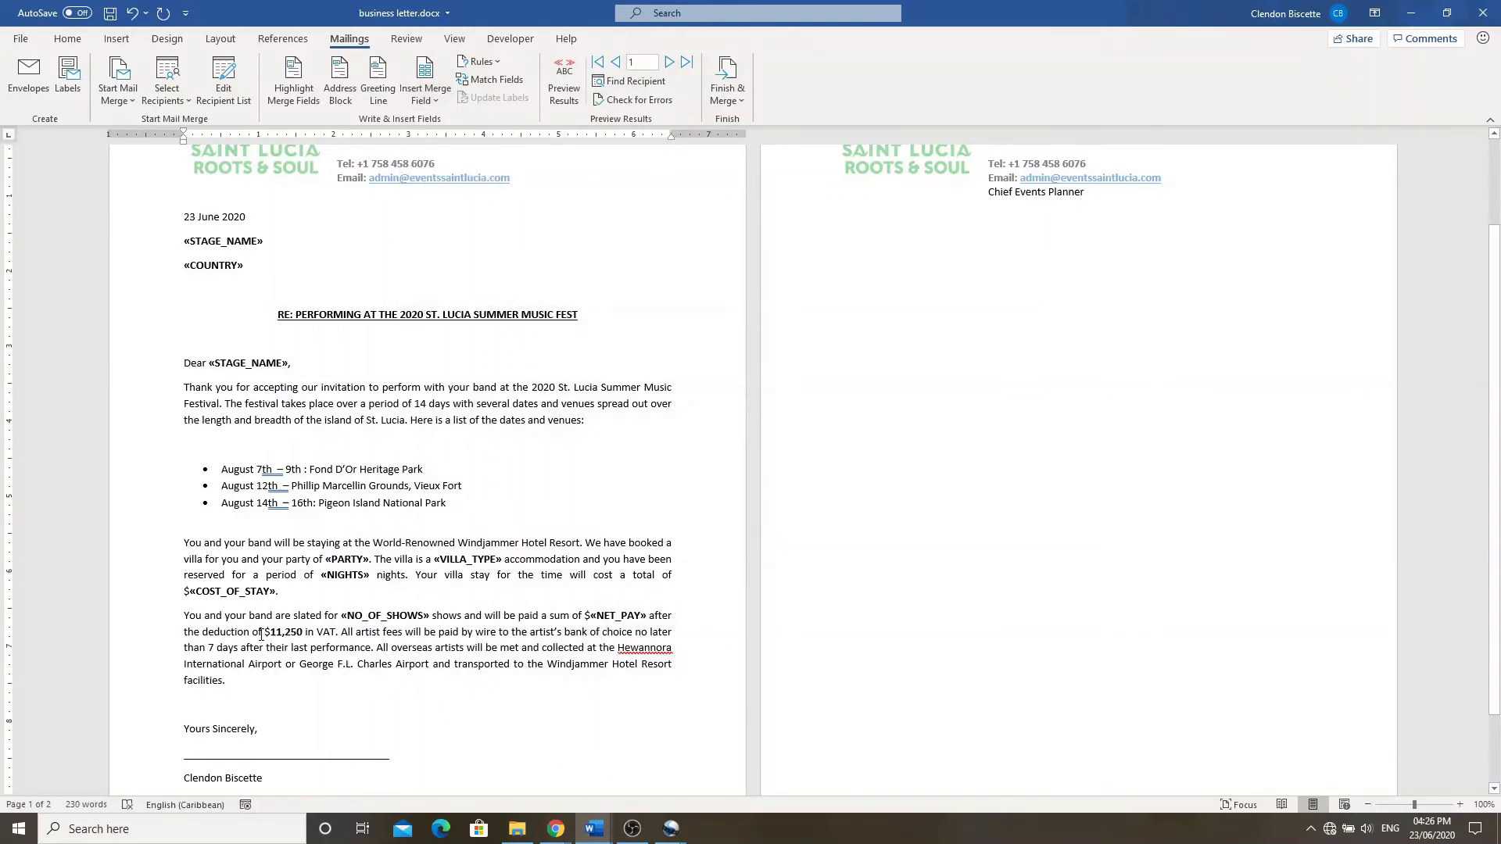
pyautogui.moveTo(270, 633); pyautogui.dragTo(303, 634)
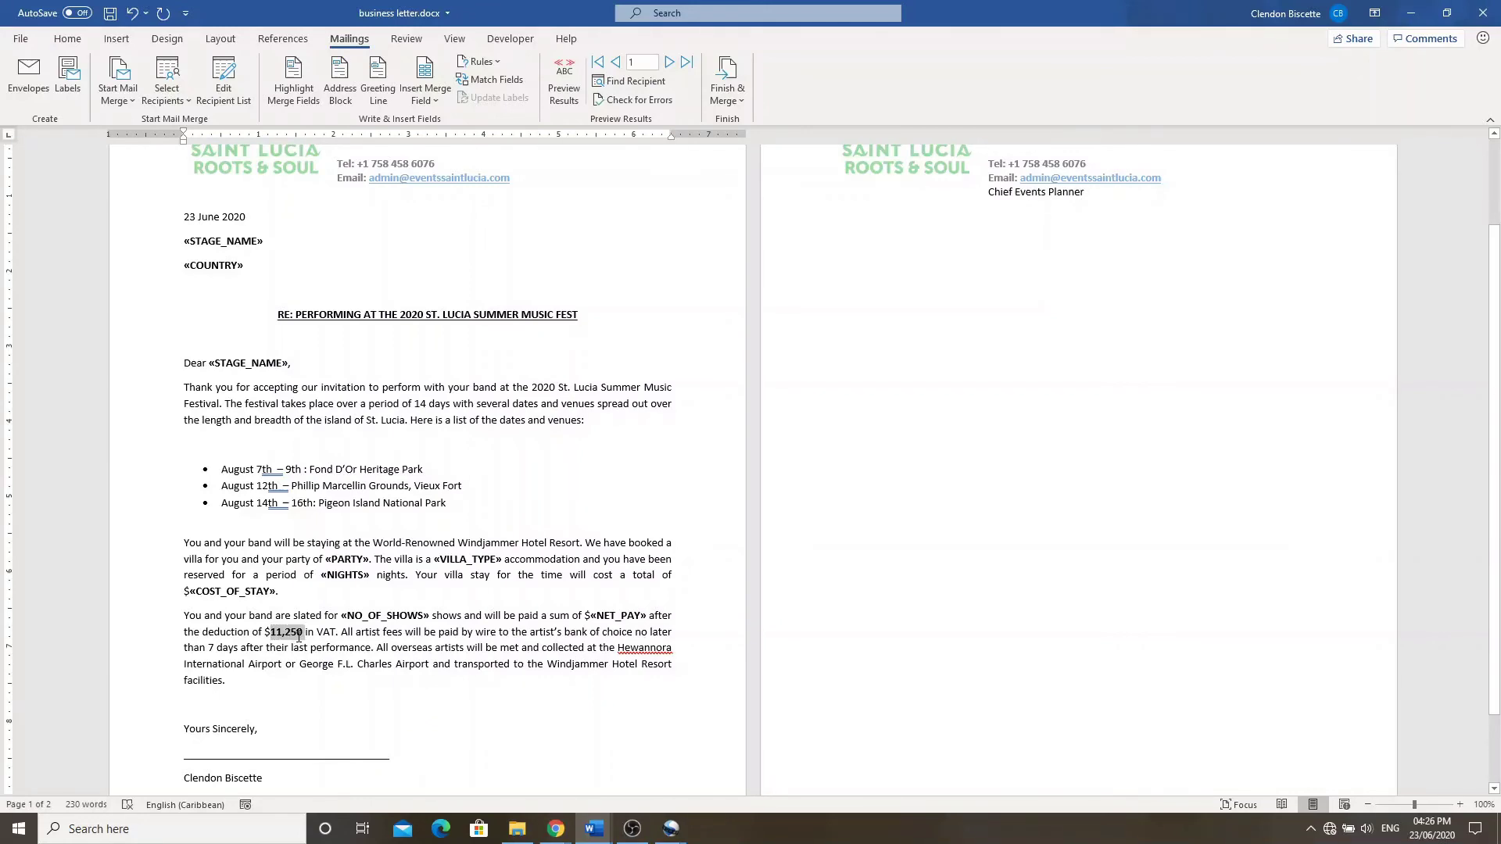
pyautogui.click(426, 107)
pyautogui.click(458, 274)
# Review the whole letter from letterhead to signature, checking the placement of the merge fields, including the net pay and VAT amounts
pyautogui.scroll(-2, 422, 683)
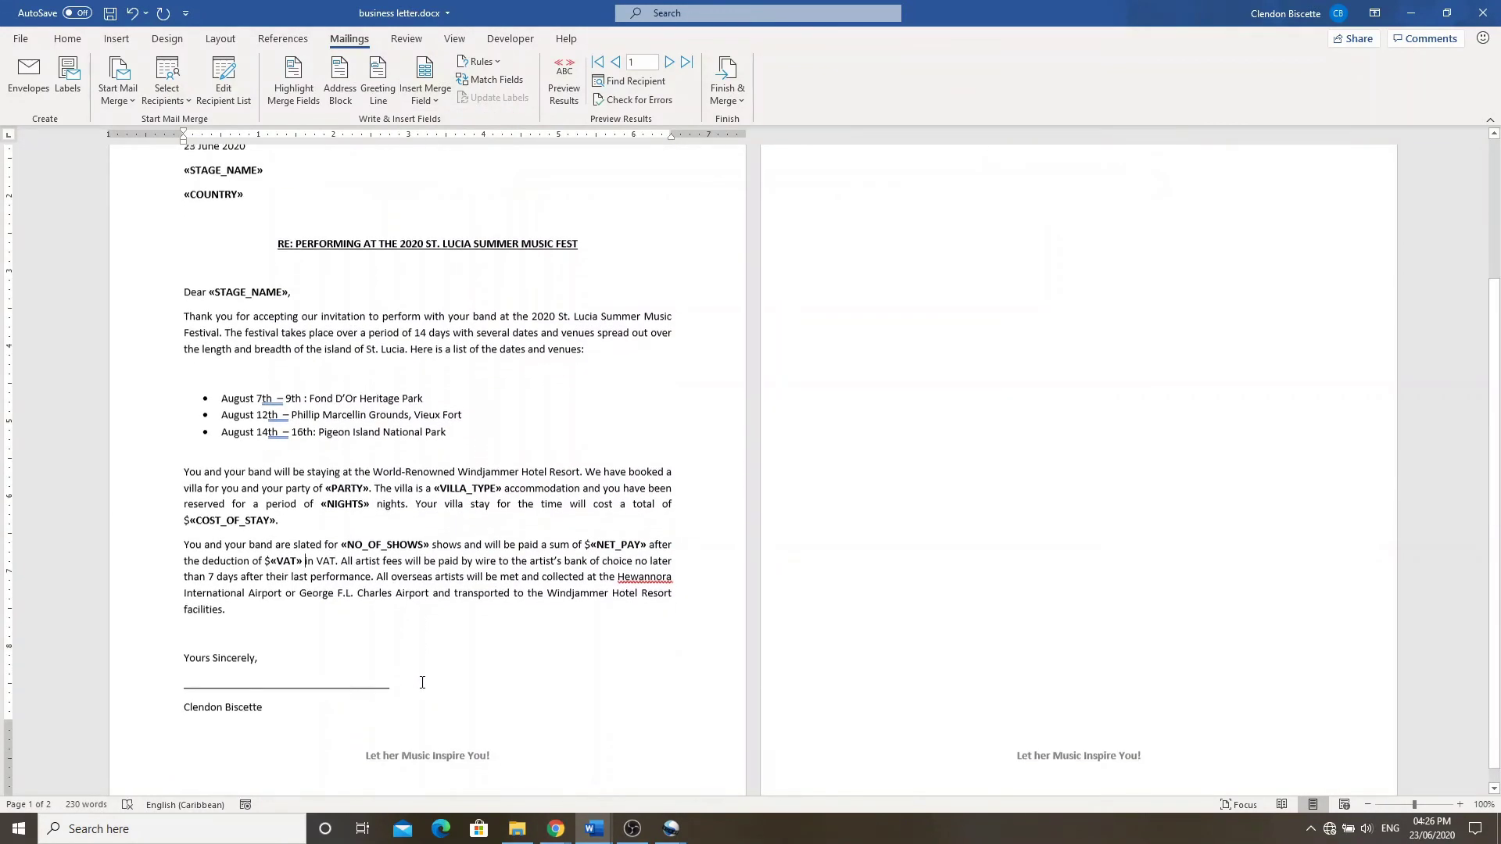
pyautogui.scroll(4, 423, 682)
pyautogui.scroll(-3, 422, 682)
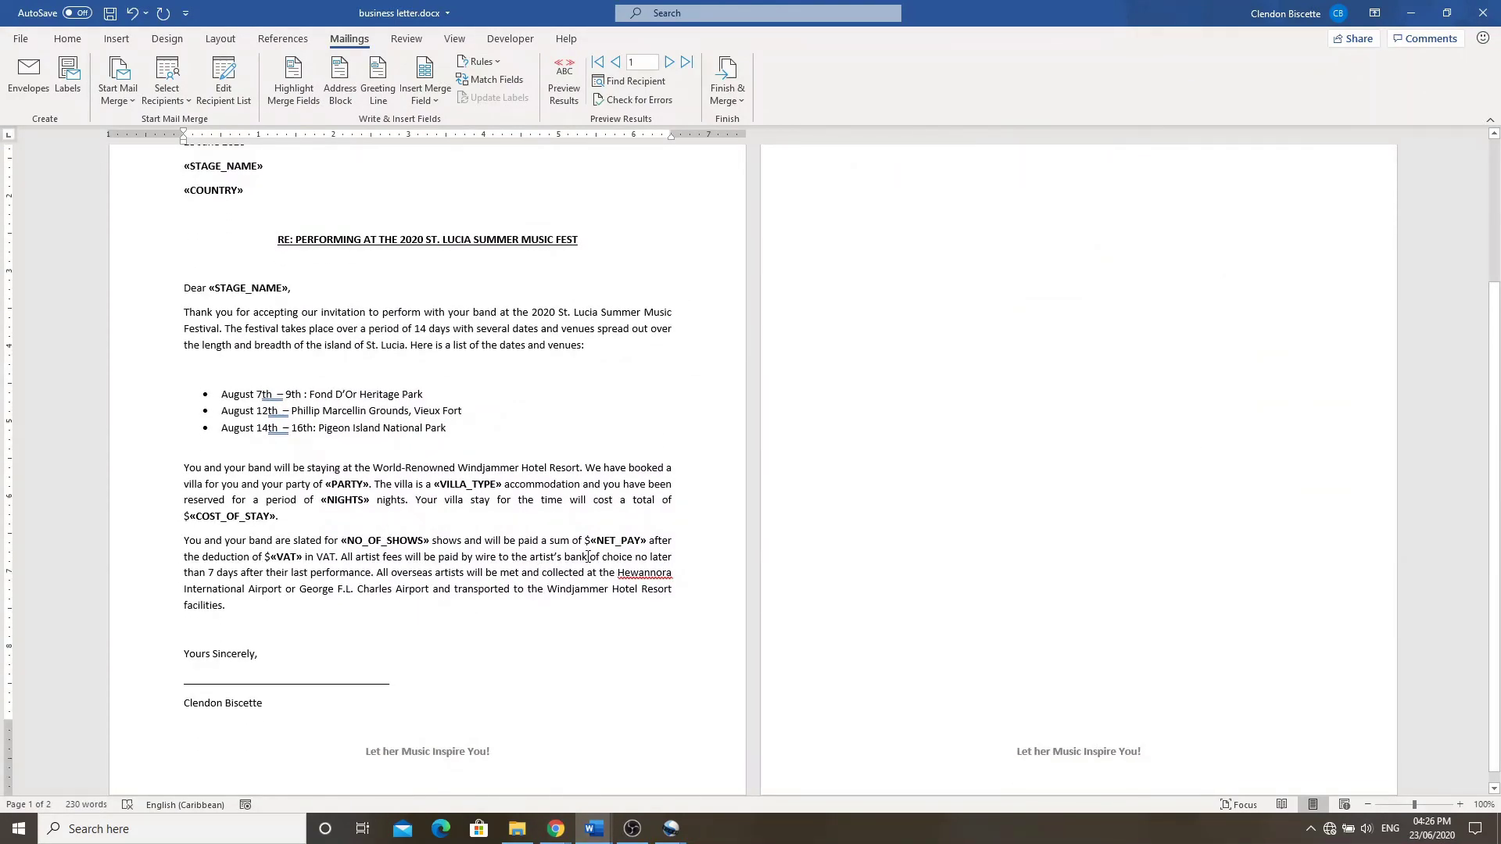
pyautogui.moveTo(584, 541); pyautogui.dragTo(647, 541)
pyautogui.moveTo(264, 557); pyautogui.dragTo(292, 557)
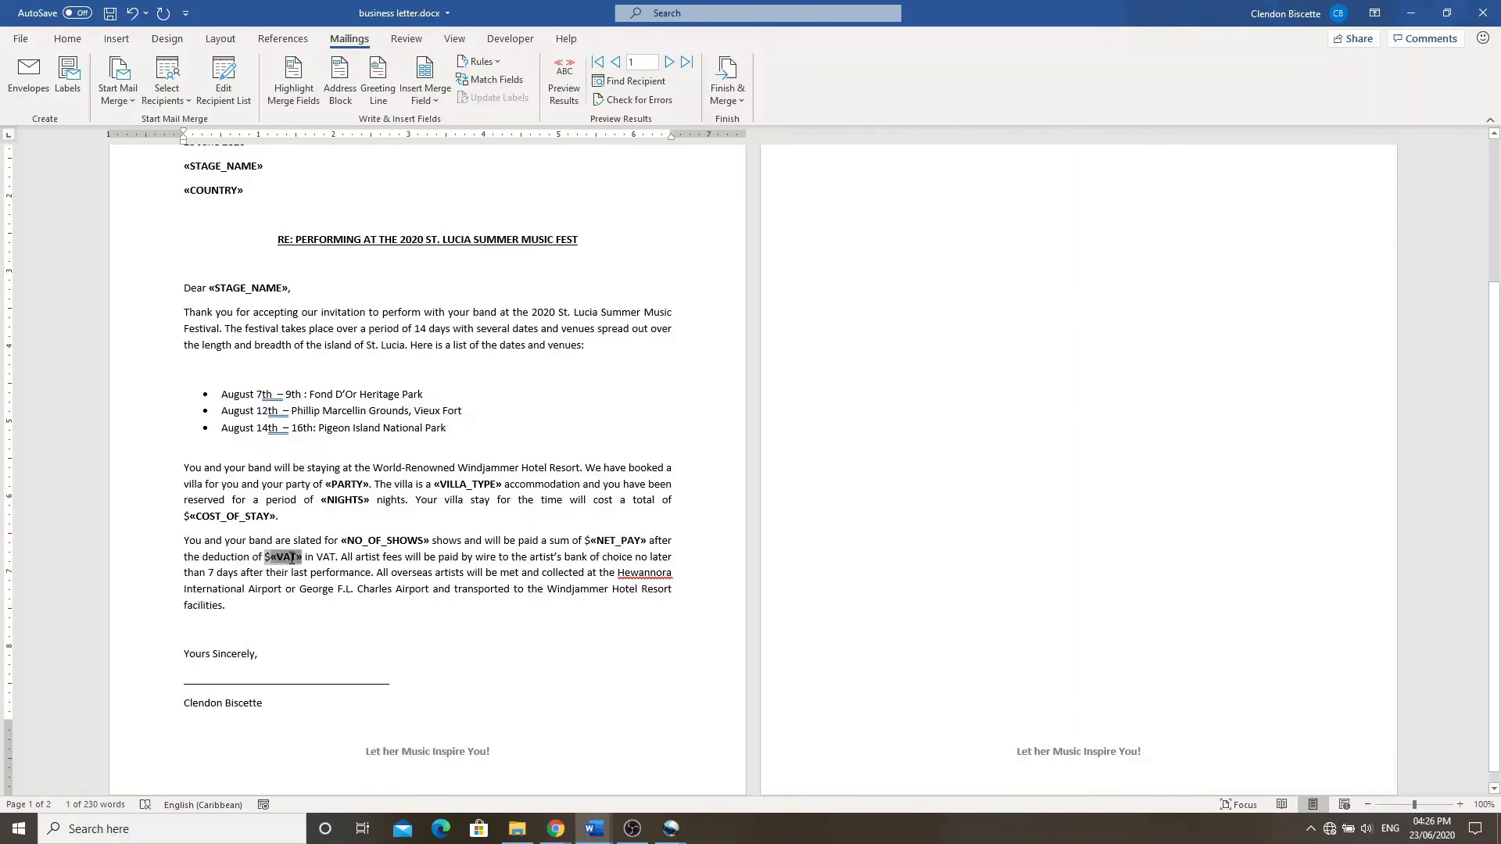
pyautogui.click(284, 573)
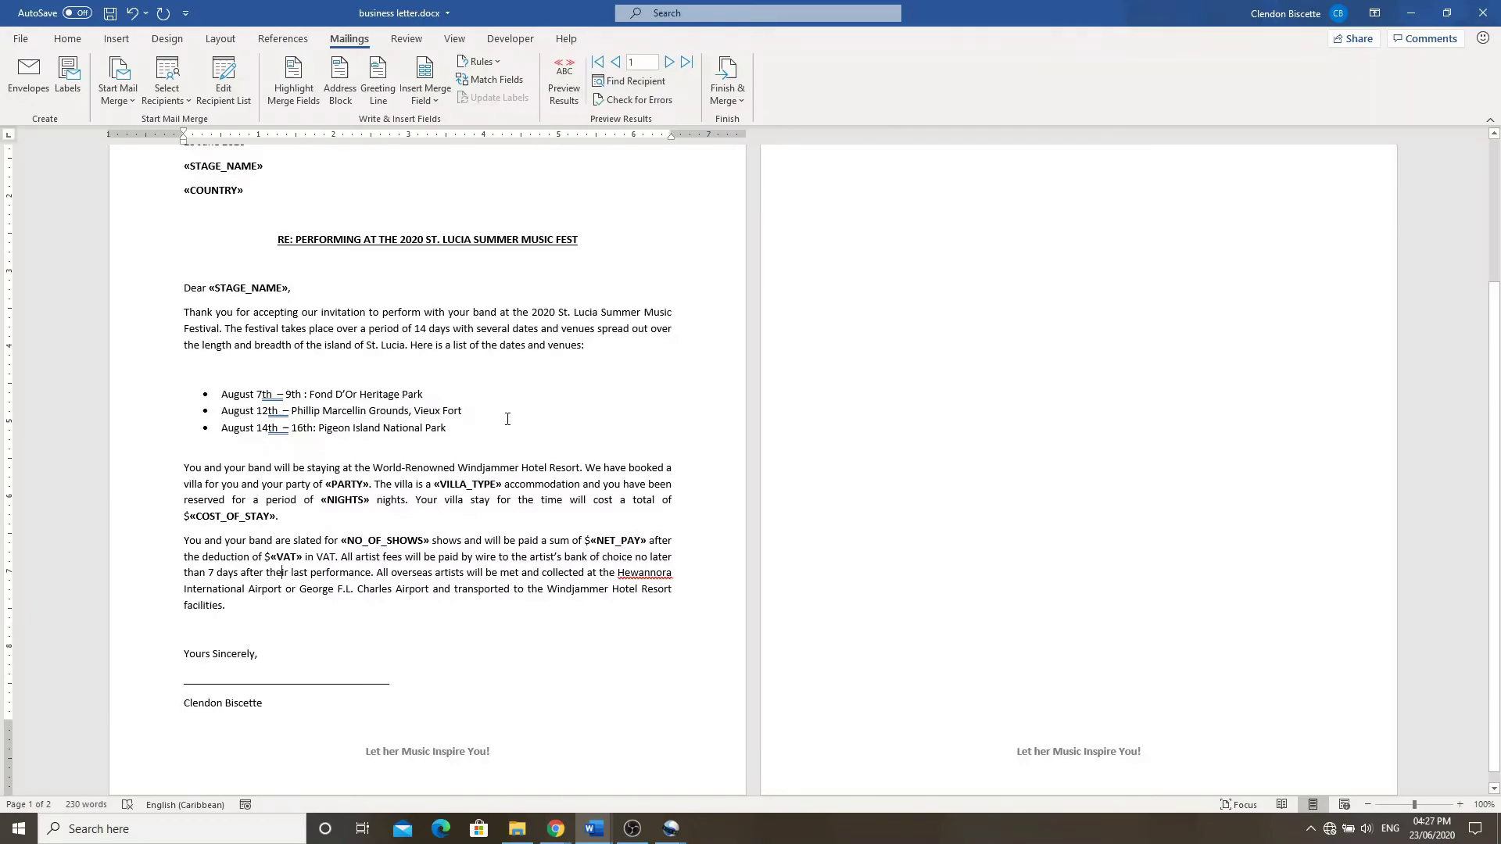
pyautogui.scroll(3, 482, 465)
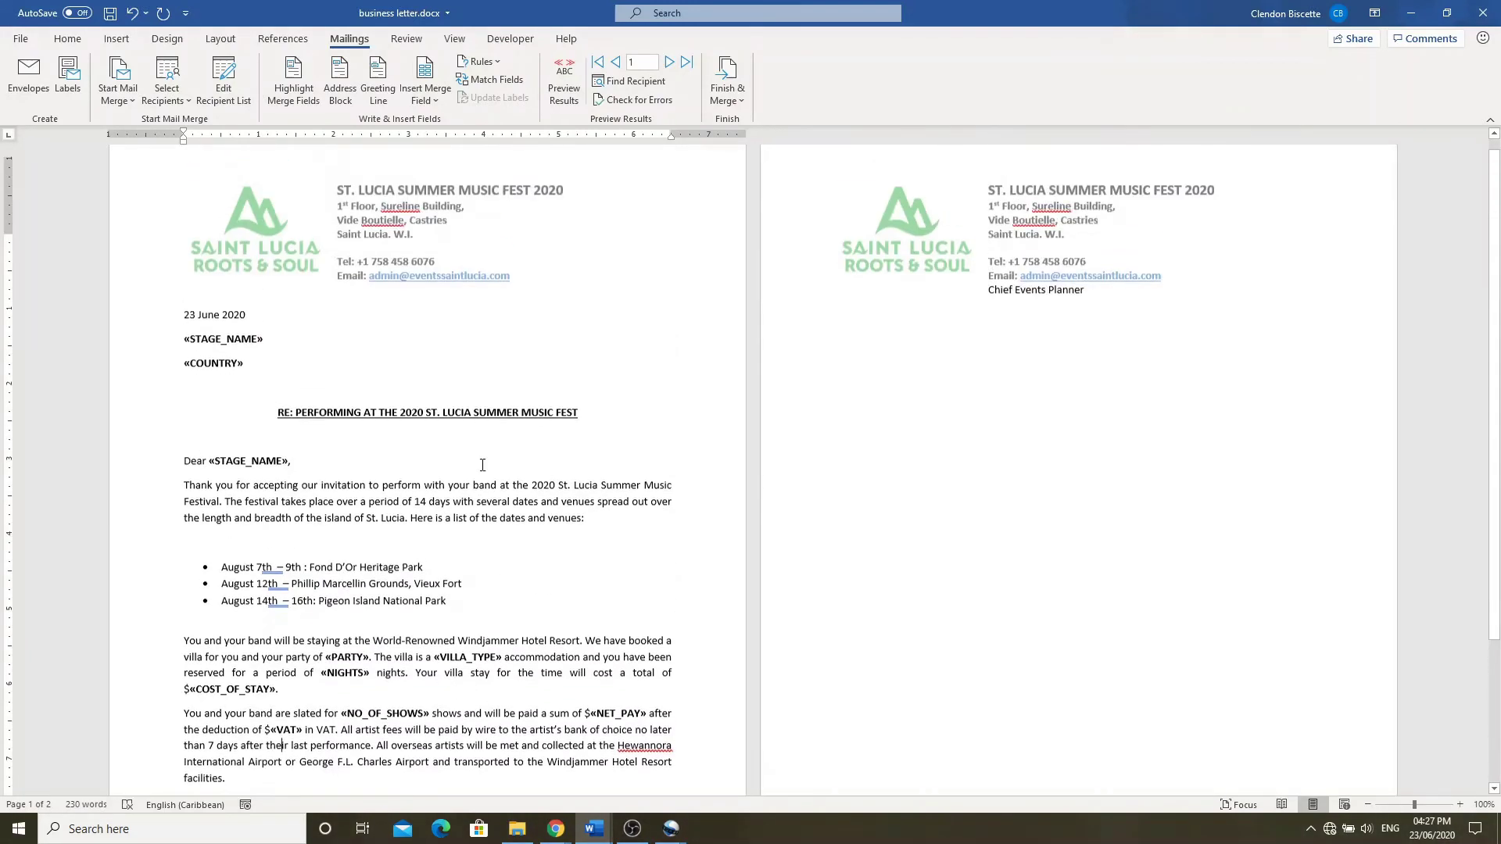
pyautogui.scroll(-3, 482, 465)
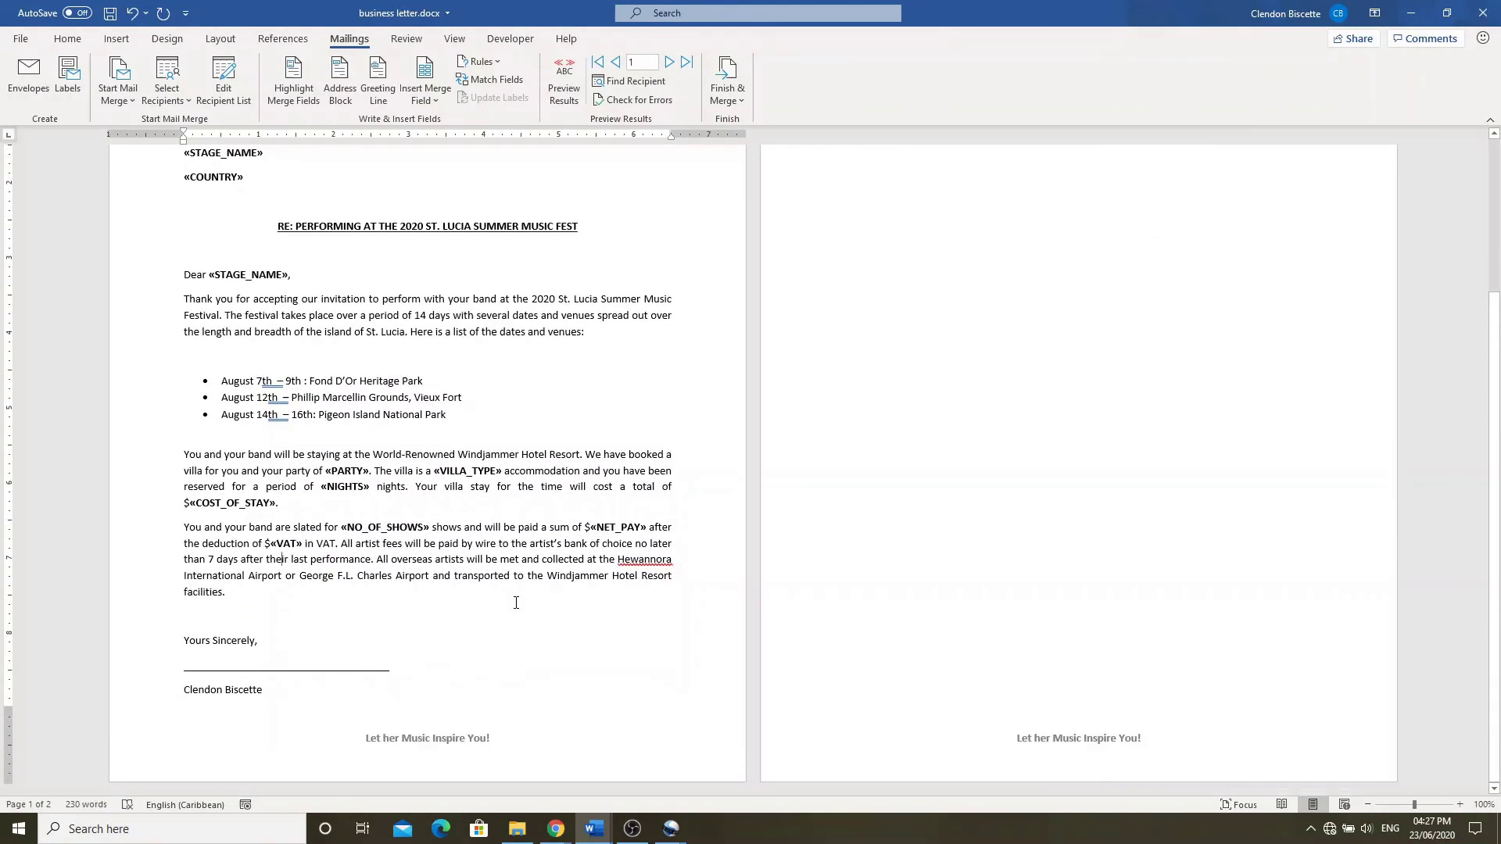
pyautogui.scroll(3, 502, 520)
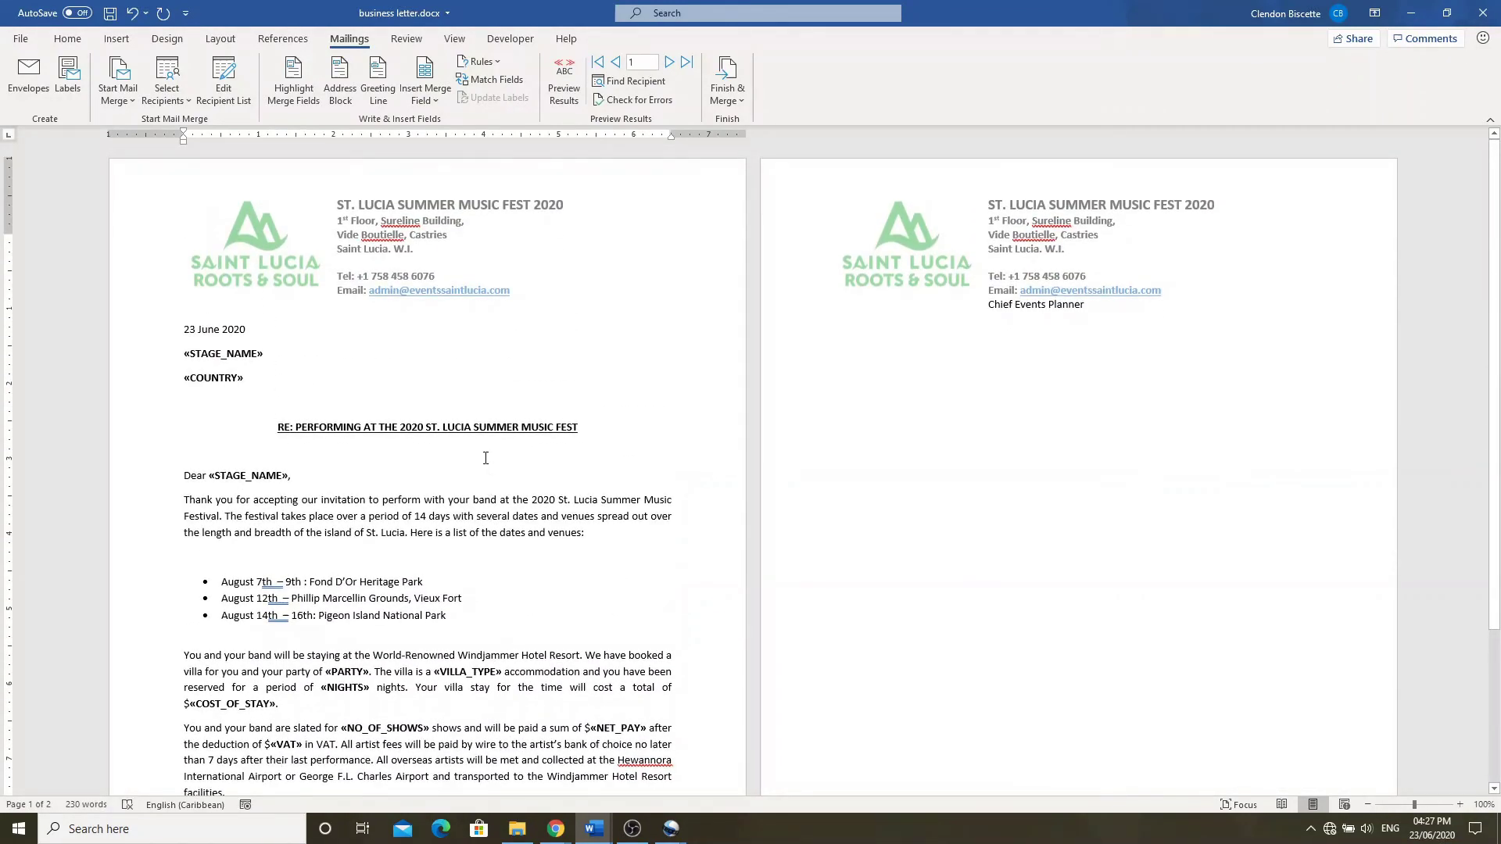
# Turn on the merge results preview and read through the first artist's letter down to the signature
pyautogui.click(572, 94)
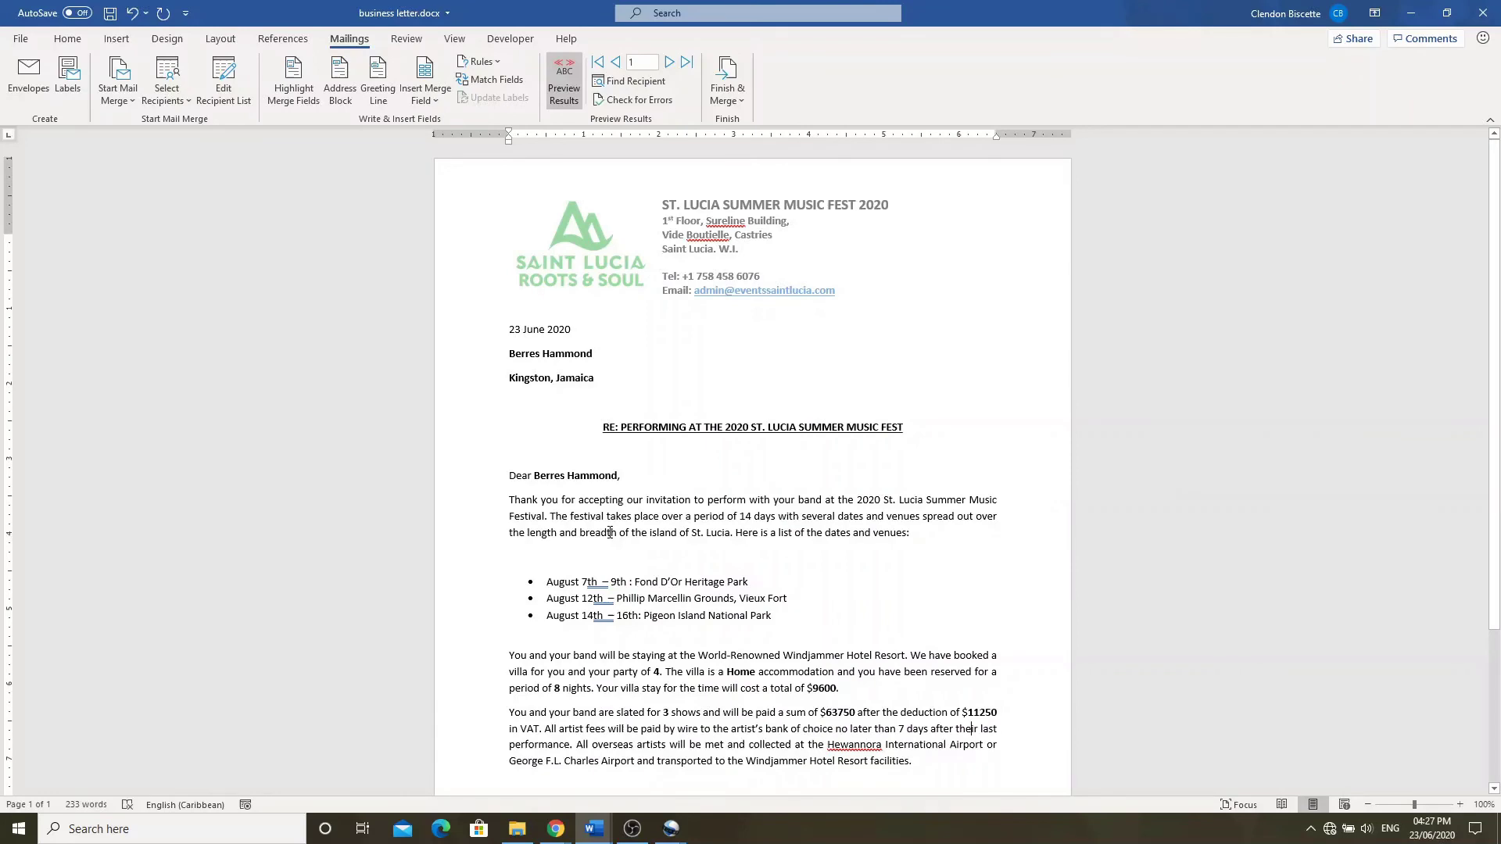
pyautogui.scroll(-5, 610, 532)
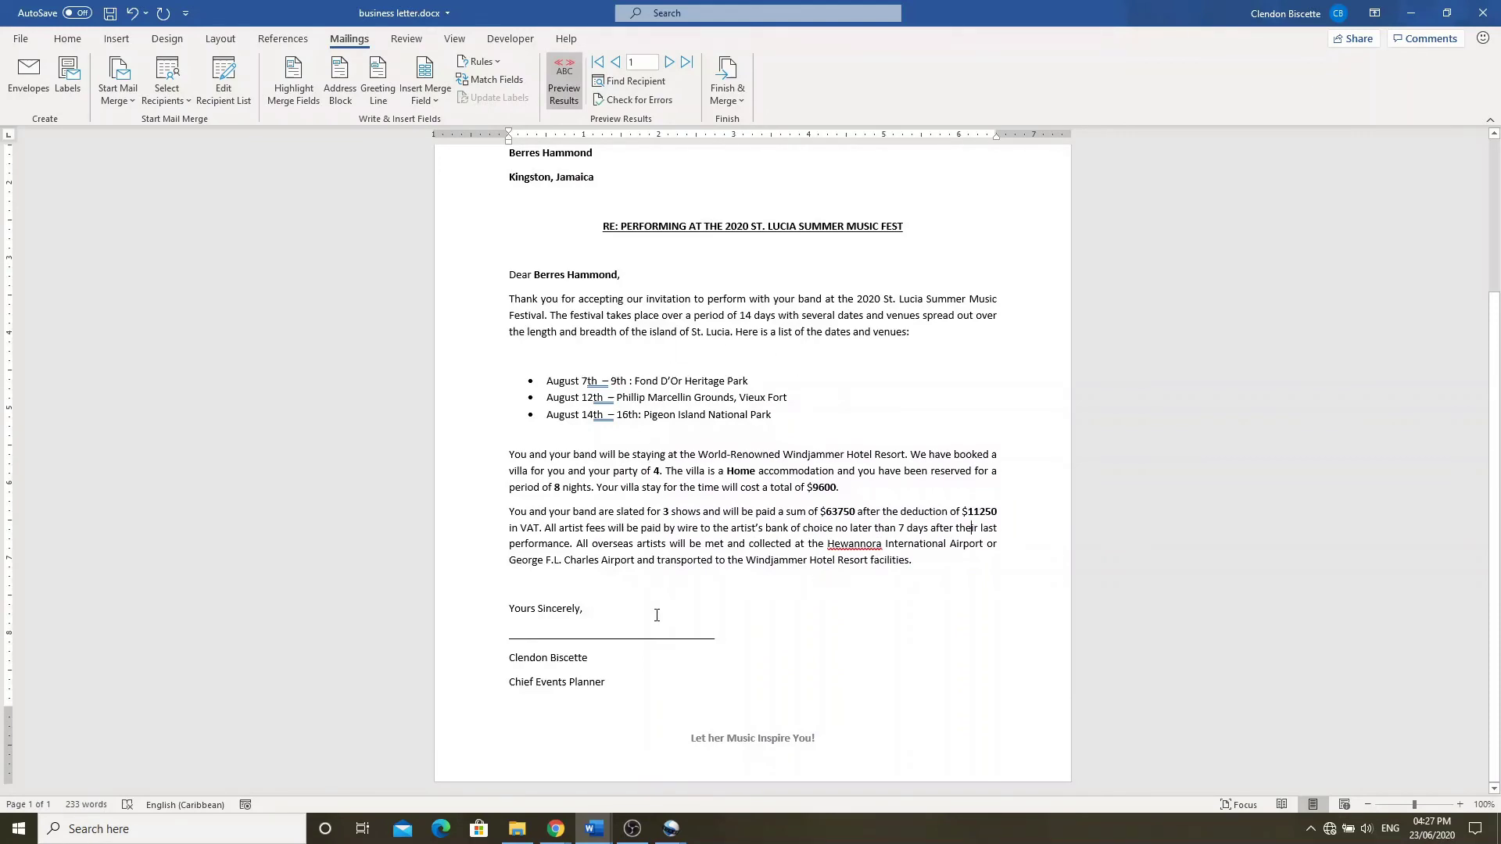
pyautogui.scroll(3, 665, 271)
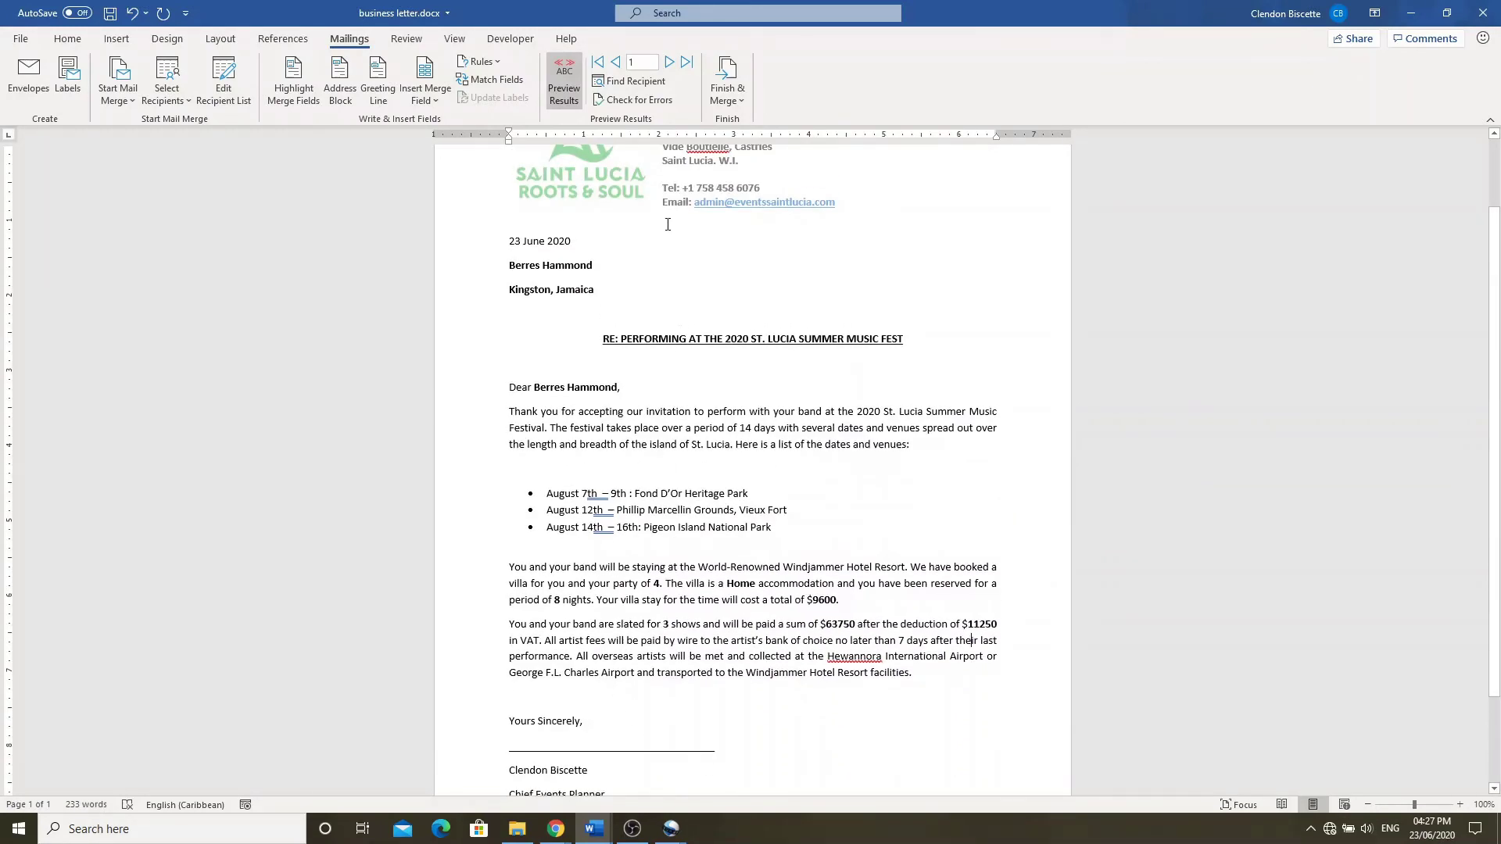
# Step through the previewed letters one record at a time from record 1 to record 15, checking the merged artist details
pyautogui.click(670, 62)
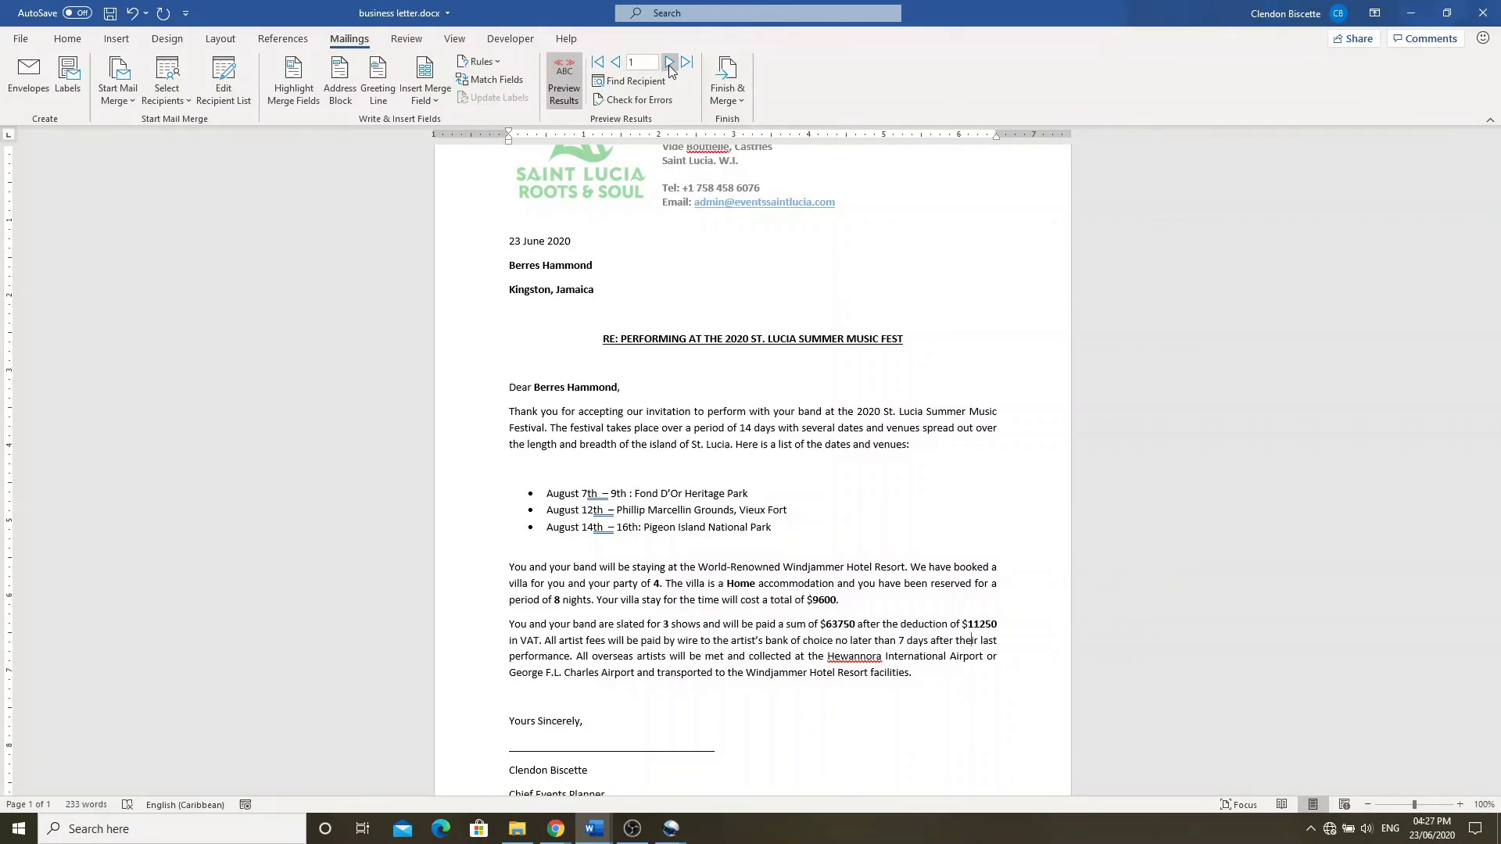
pyautogui.click(670, 62)
pyautogui.click(670, 62)
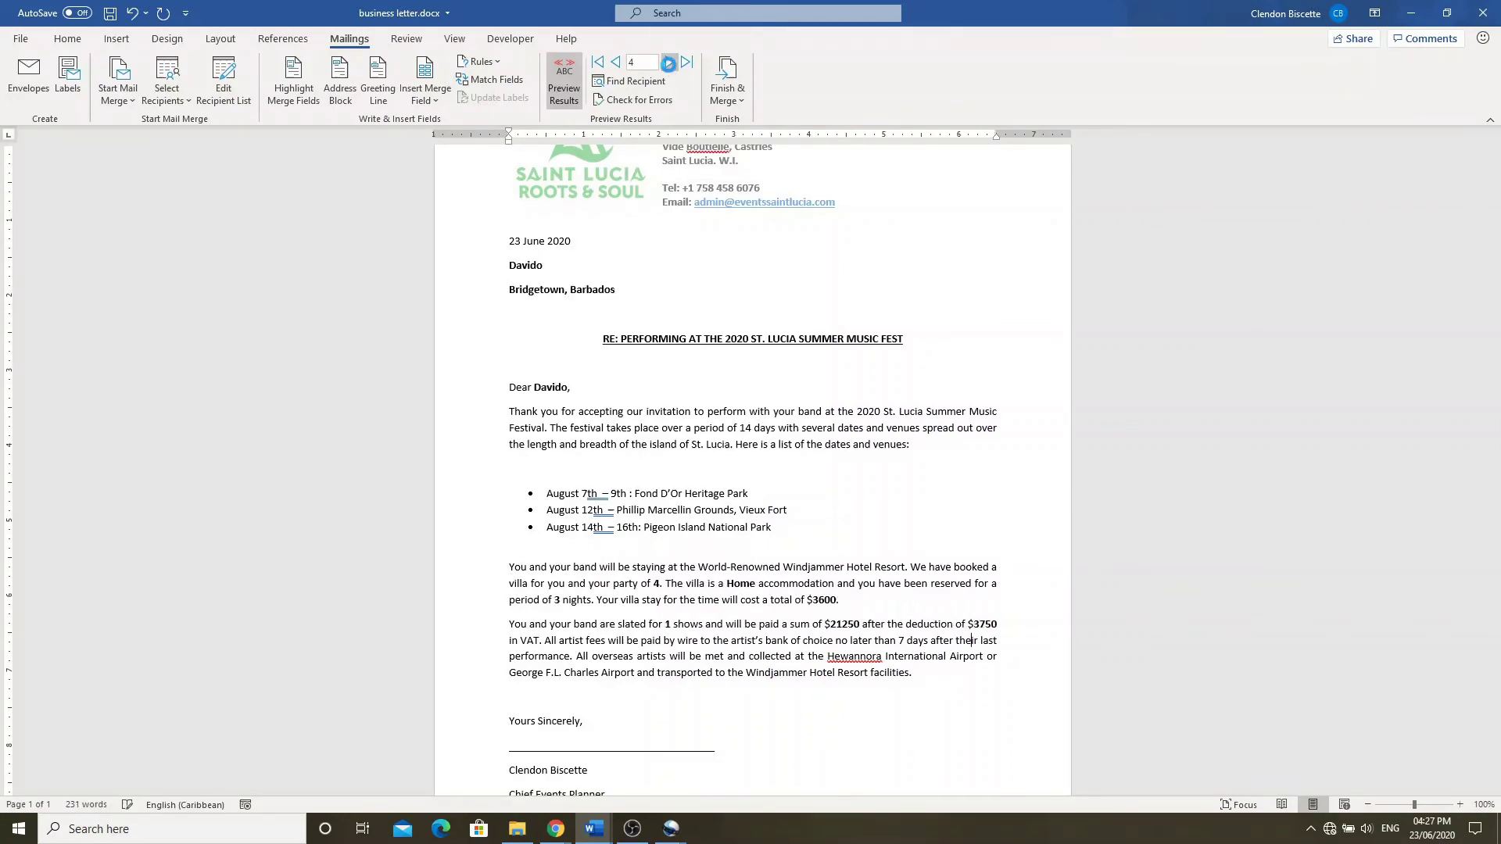
pyautogui.click(670, 63)
pyautogui.click(670, 62)
pyautogui.click(670, 62)
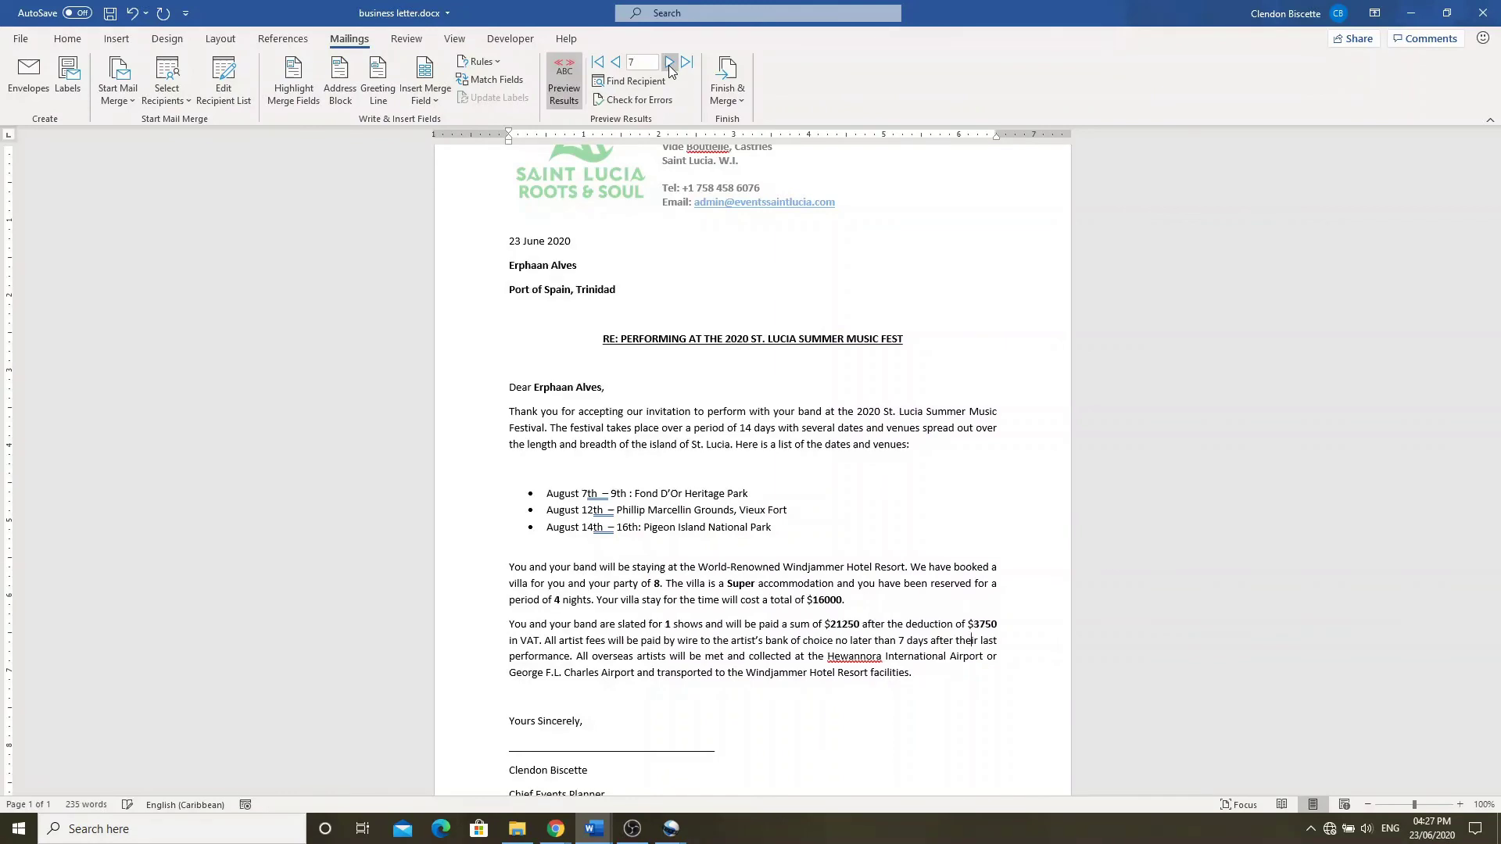
pyautogui.click(670, 62)
pyautogui.click(670, 63)
pyautogui.click(670, 63)
pyautogui.click(670, 62)
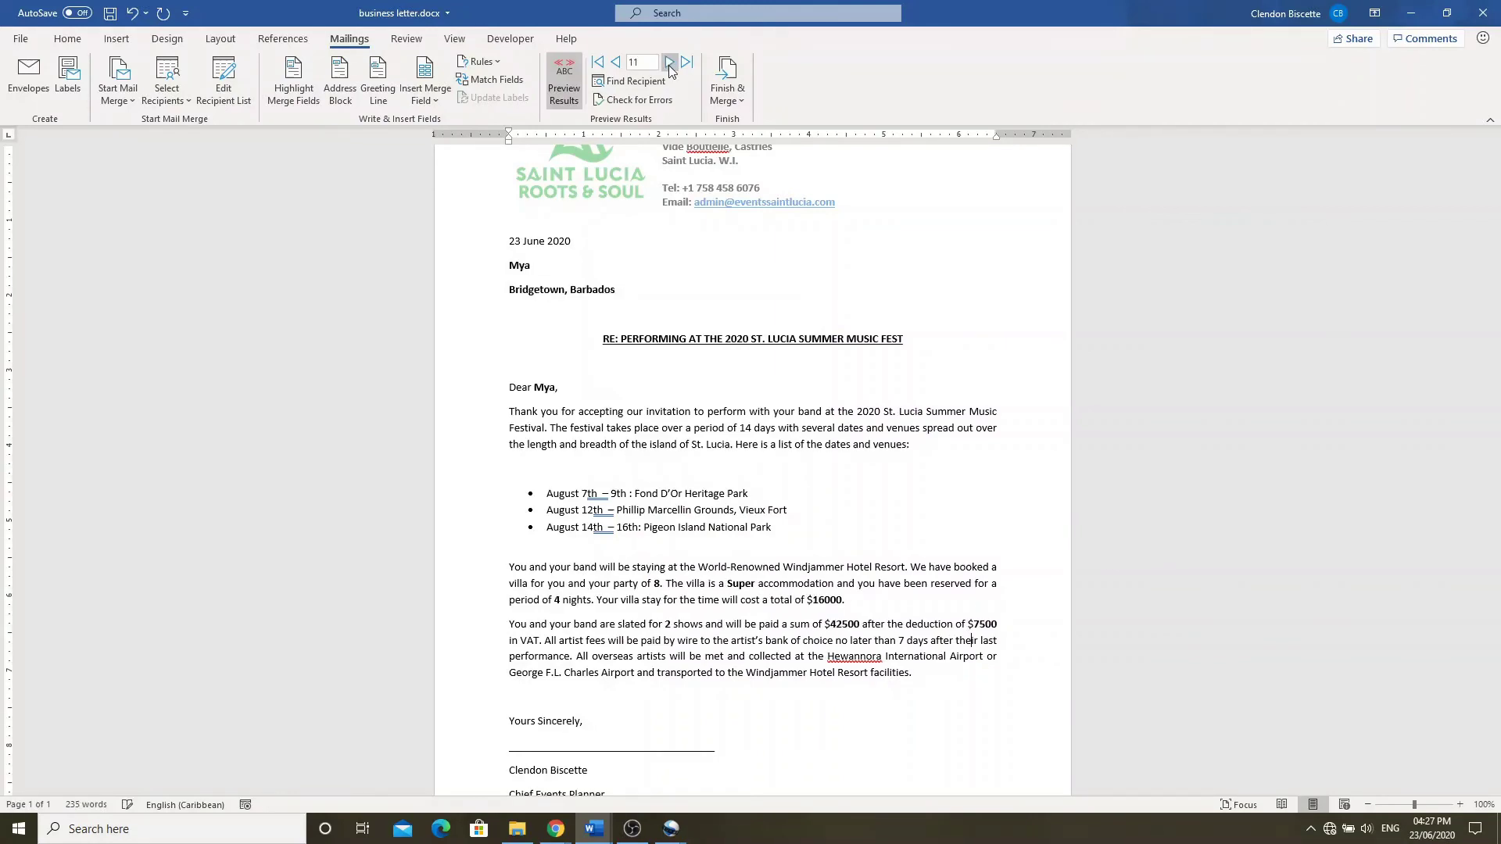
pyautogui.click(670, 63)
pyautogui.click(670, 63)
pyautogui.click(670, 63)
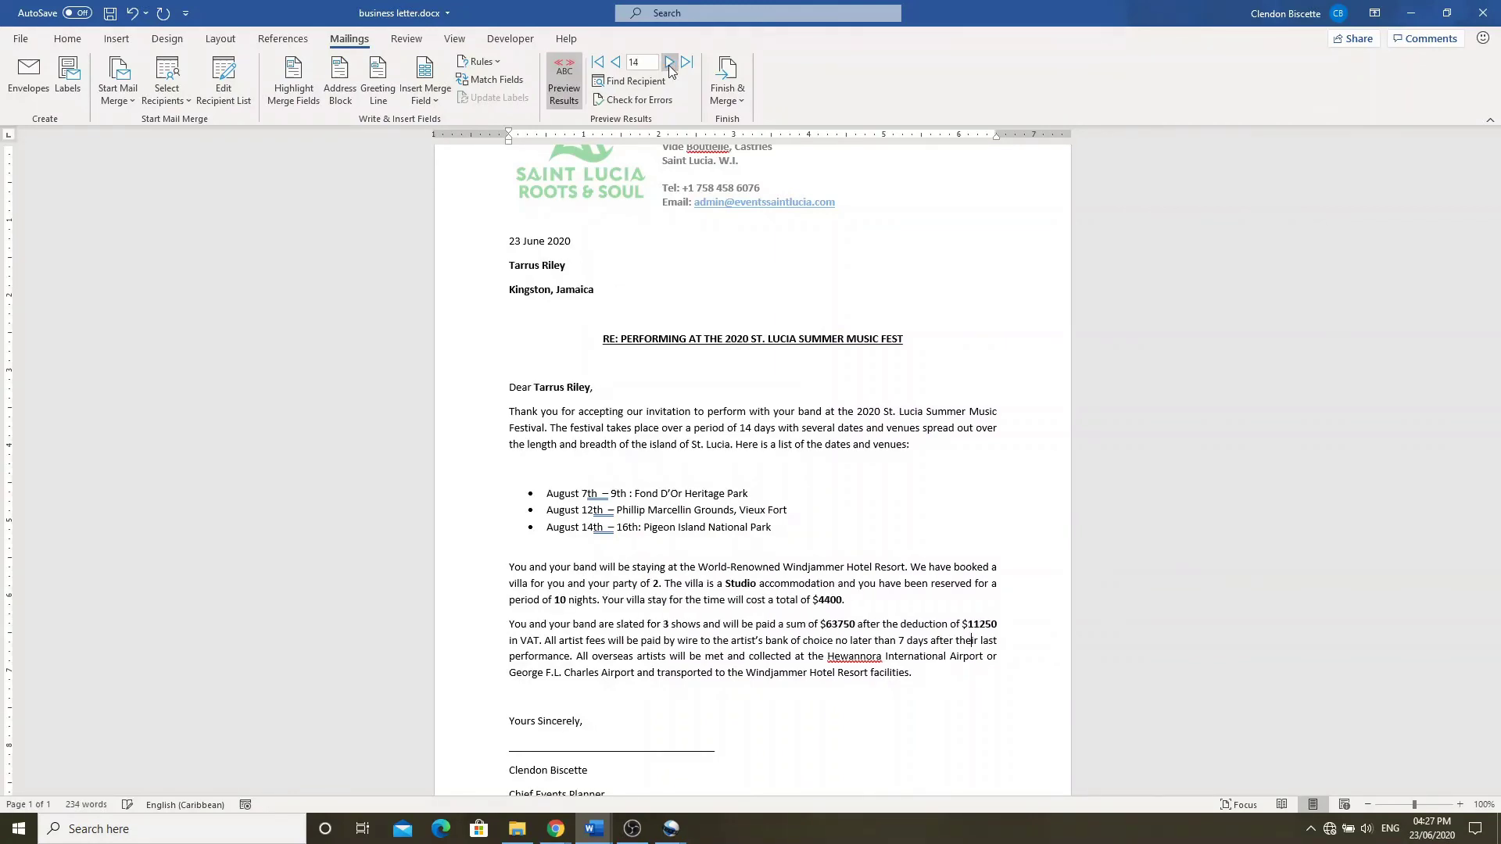
pyautogui.click(670, 62)
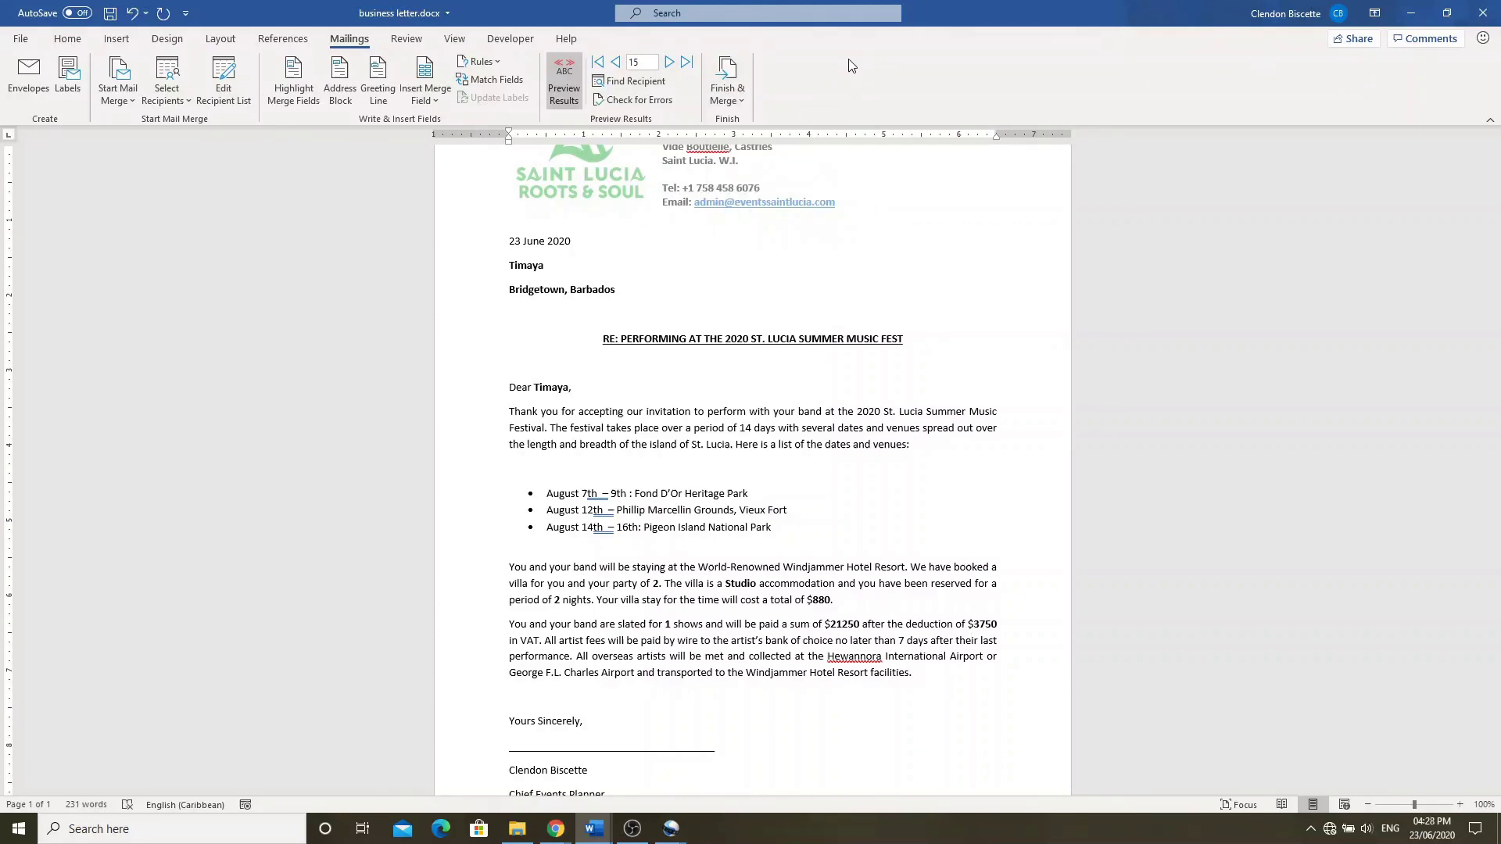
# Finish the merge by generating editable individual letters for all records in a new document
pyautogui.click(737, 102)
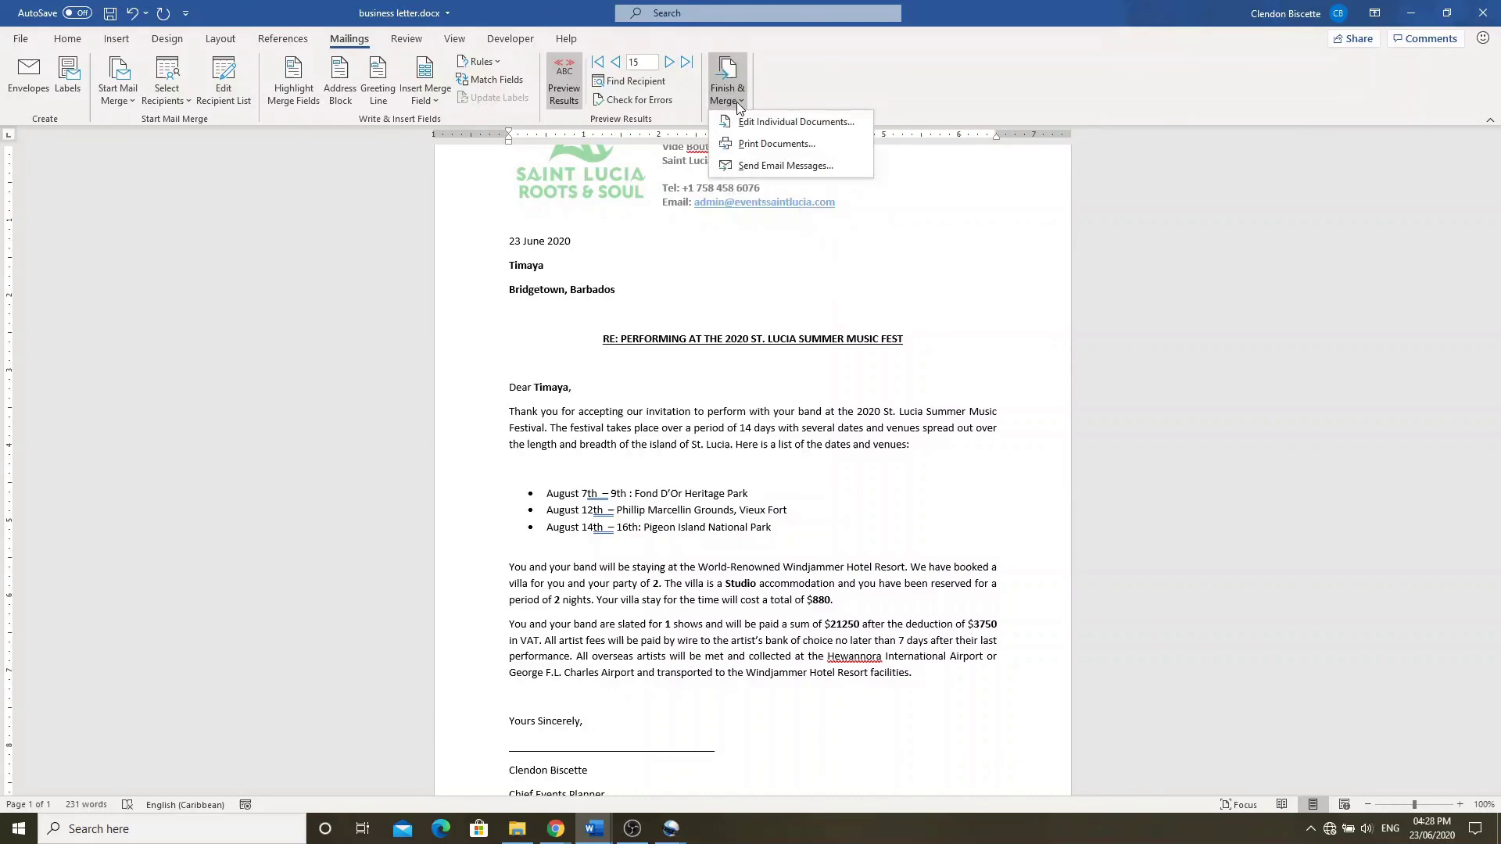
pyautogui.click(747, 123)
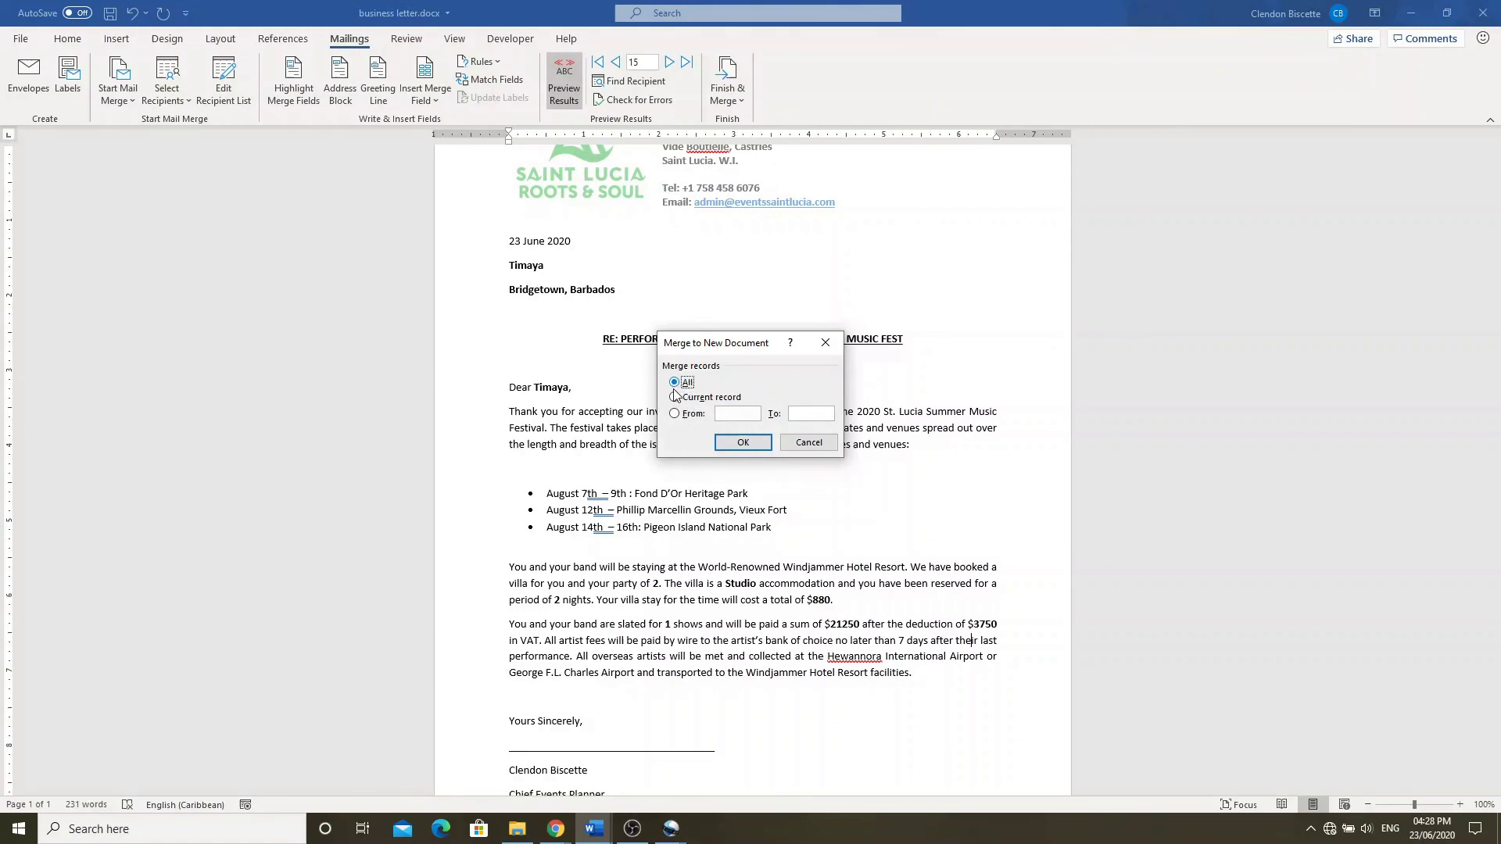
pyautogui.click(742, 442)
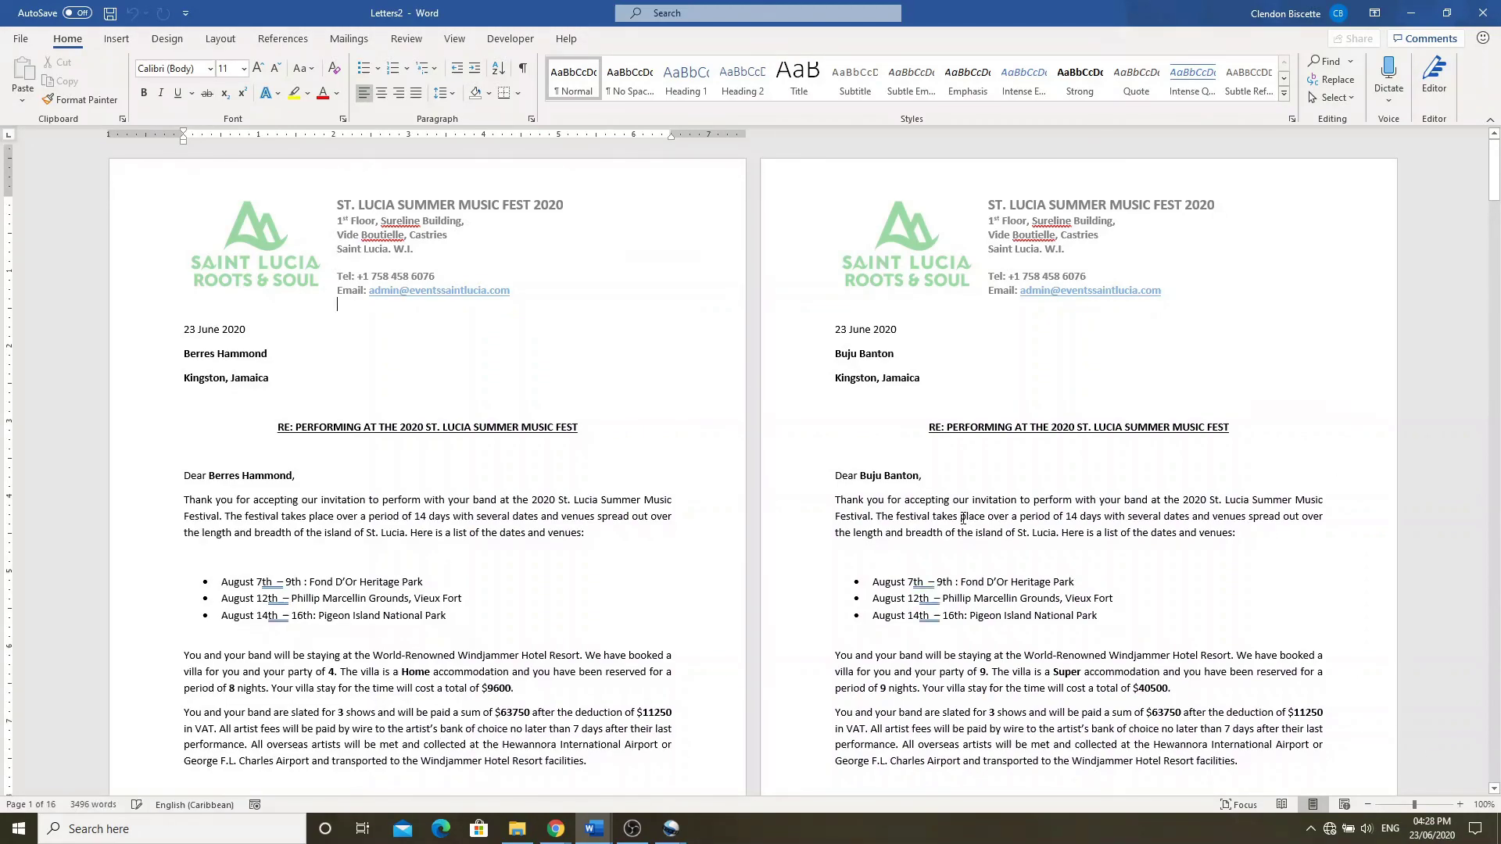
# Look through the merged letters document to its last page and back, checking each artist's name, location, stay and payment details
pyautogui.scroll(-8, 963, 519)
pyautogui.scroll(-8, 963, 518)
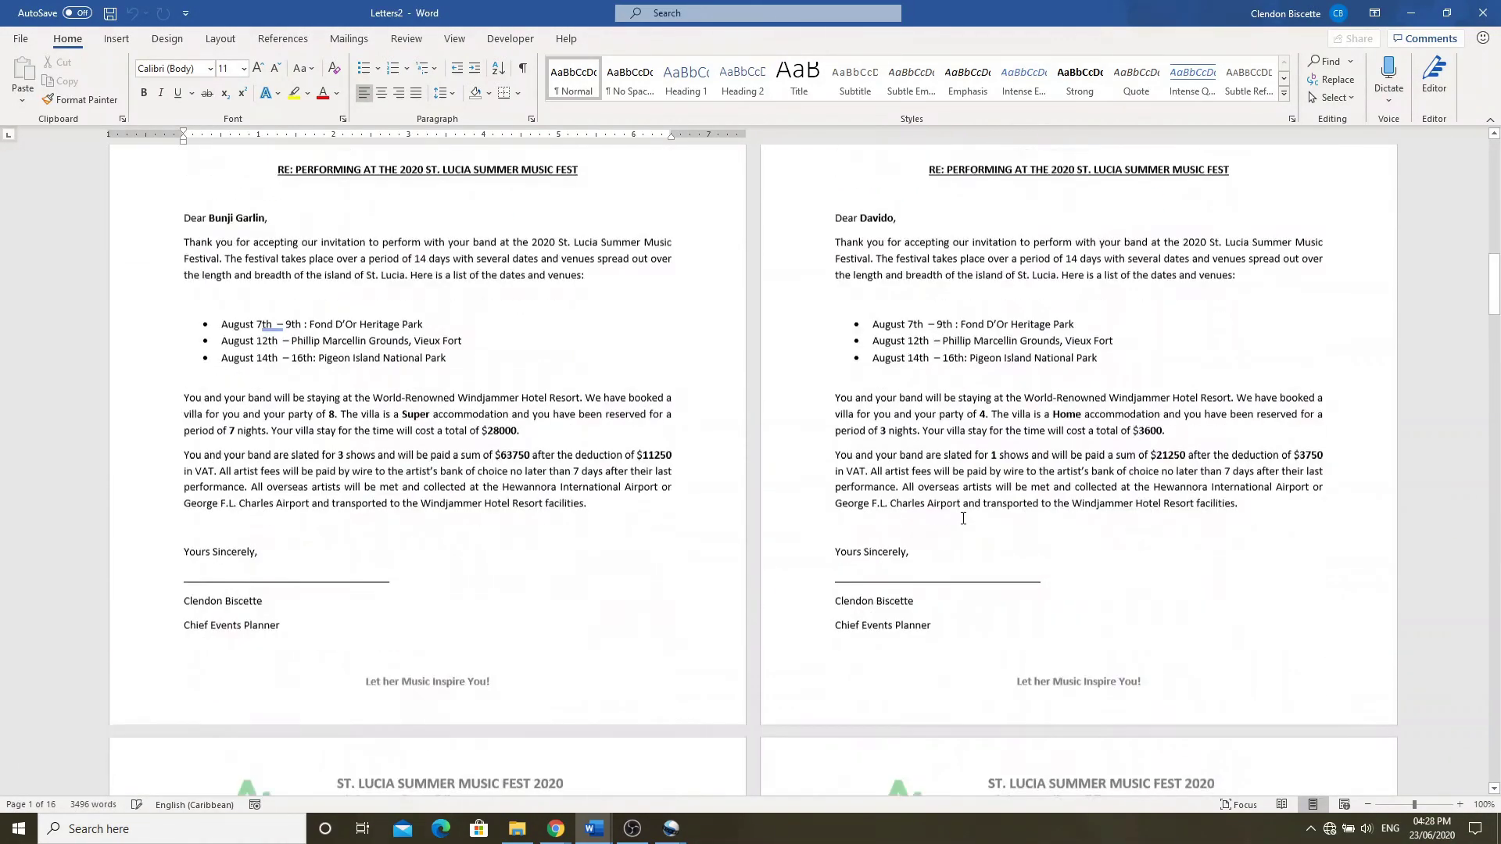
pyautogui.scroll(-16, 964, 524)
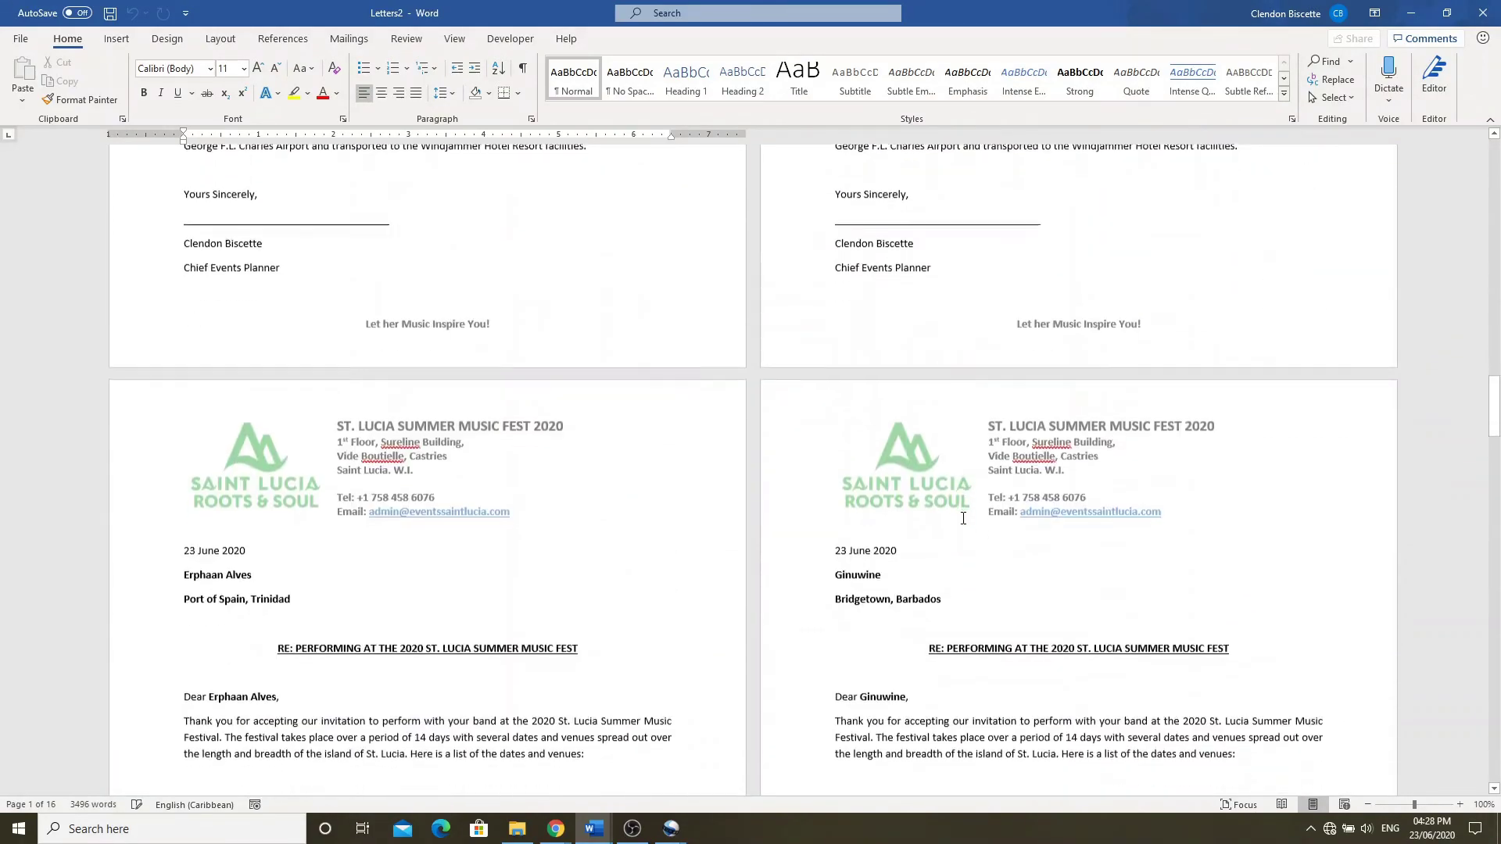
pyautogui.scroll(-20, 963, 518)
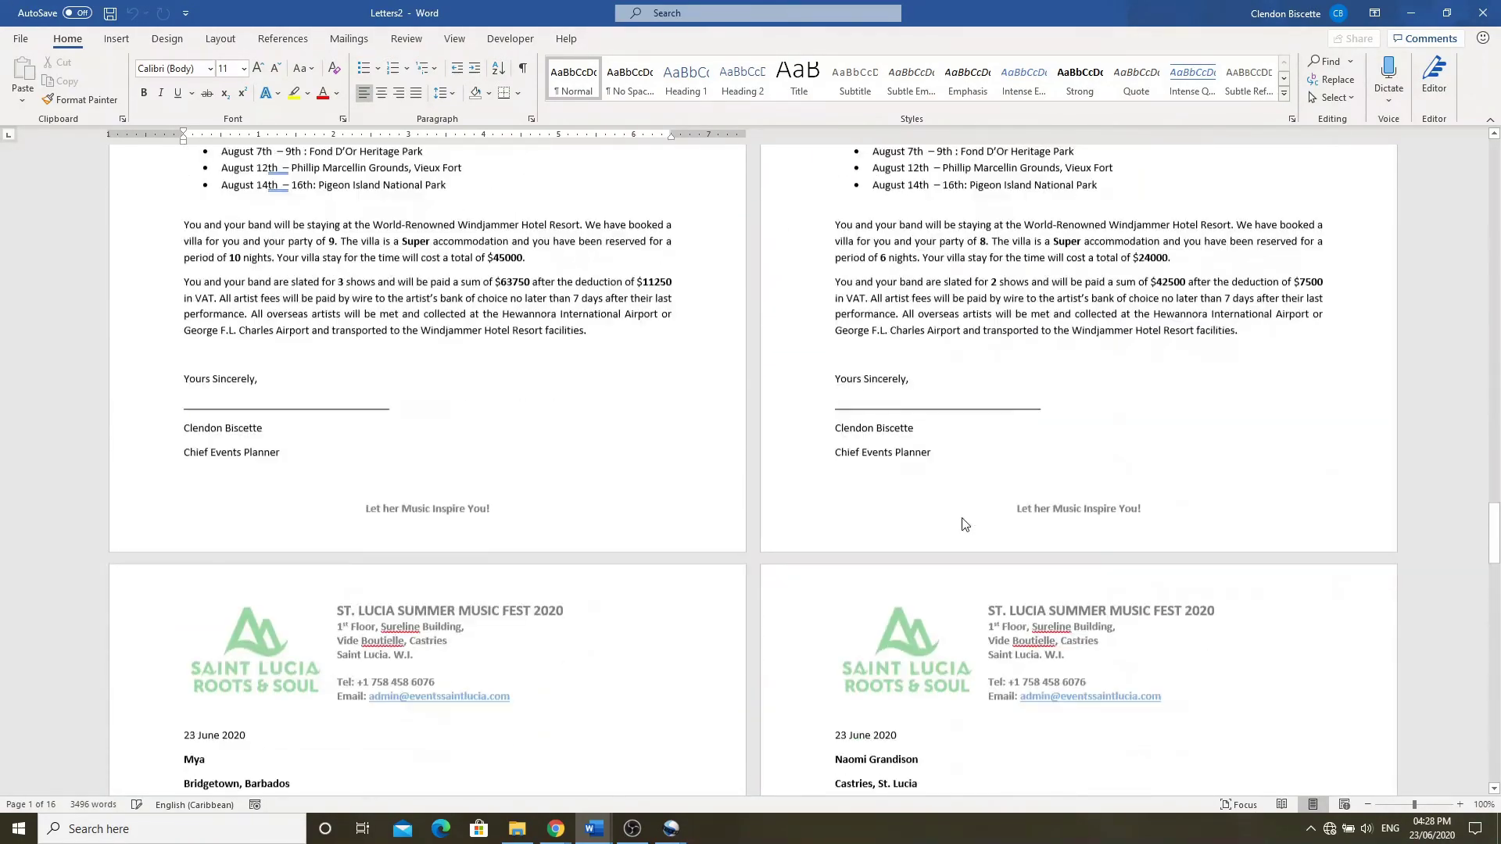
pyautogui.scroll(-12, 963, 518)
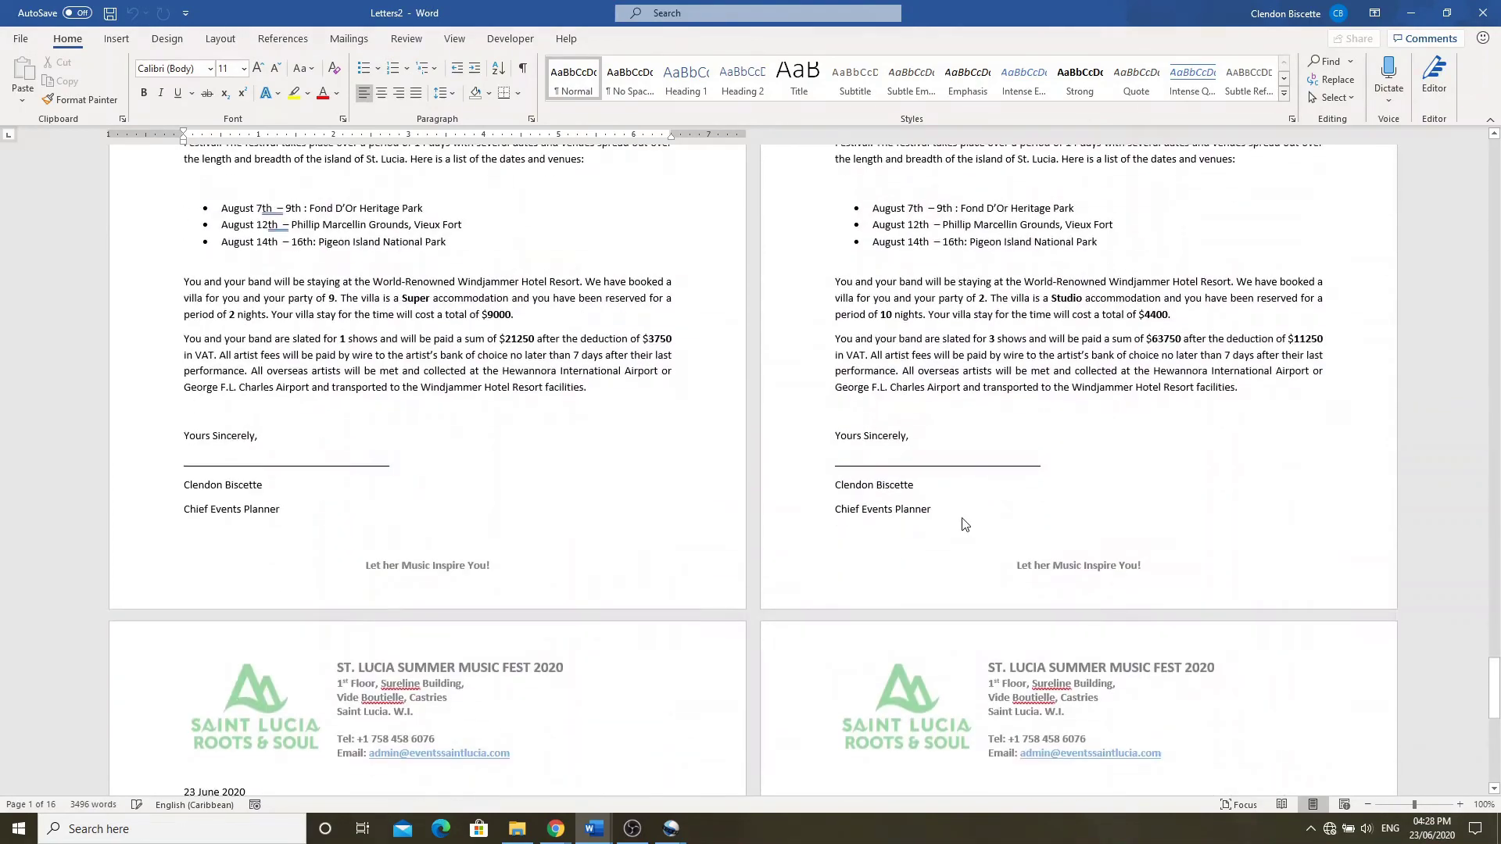
pyautogui.scroll(-3, 957, 524)
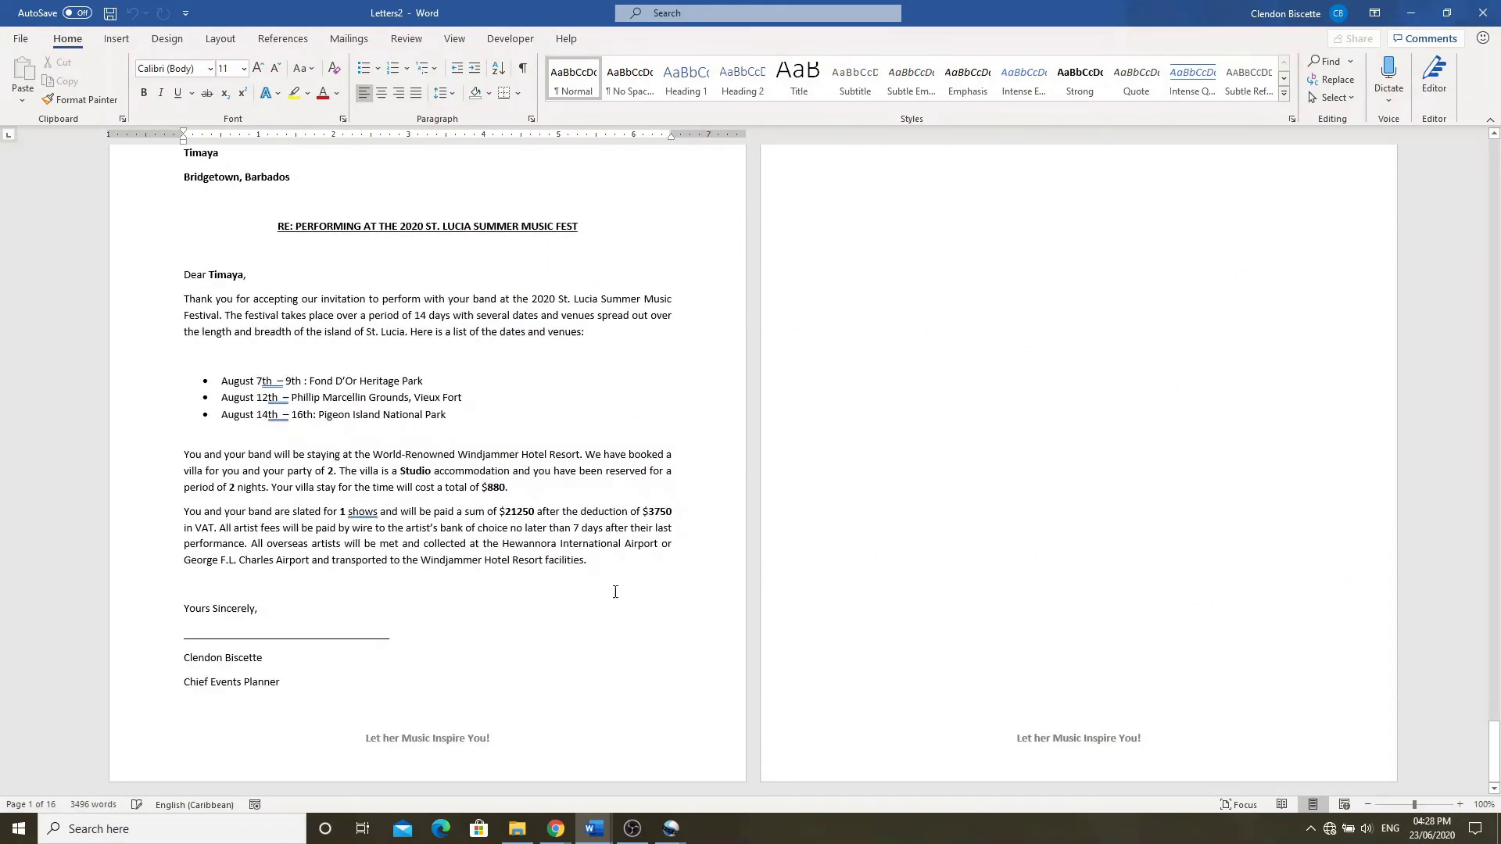
pyautogui.scroll(20, 625, 578)
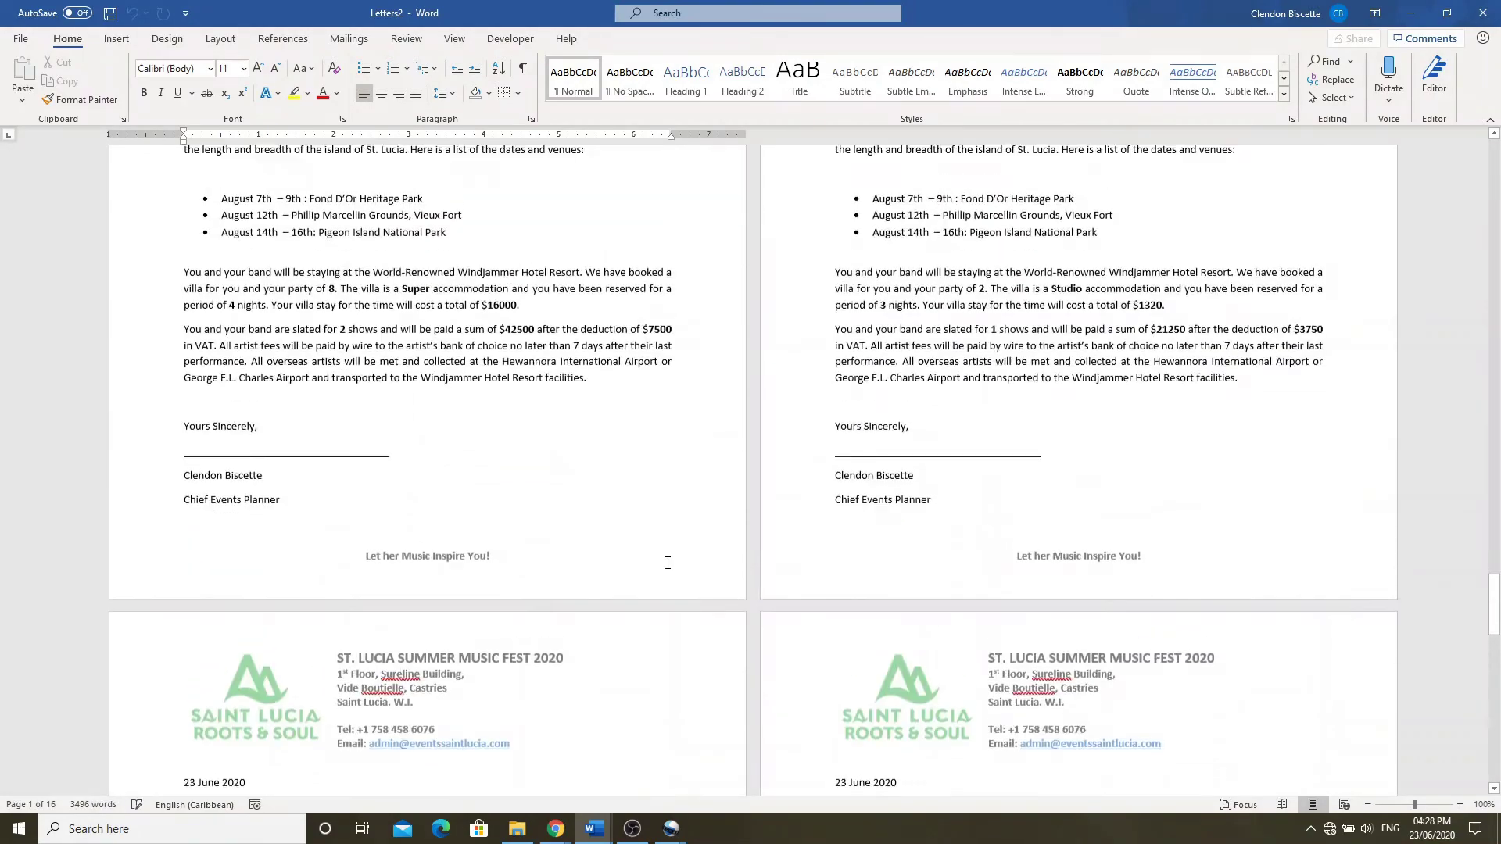
pyautogui.scroll(10, 667, 563)
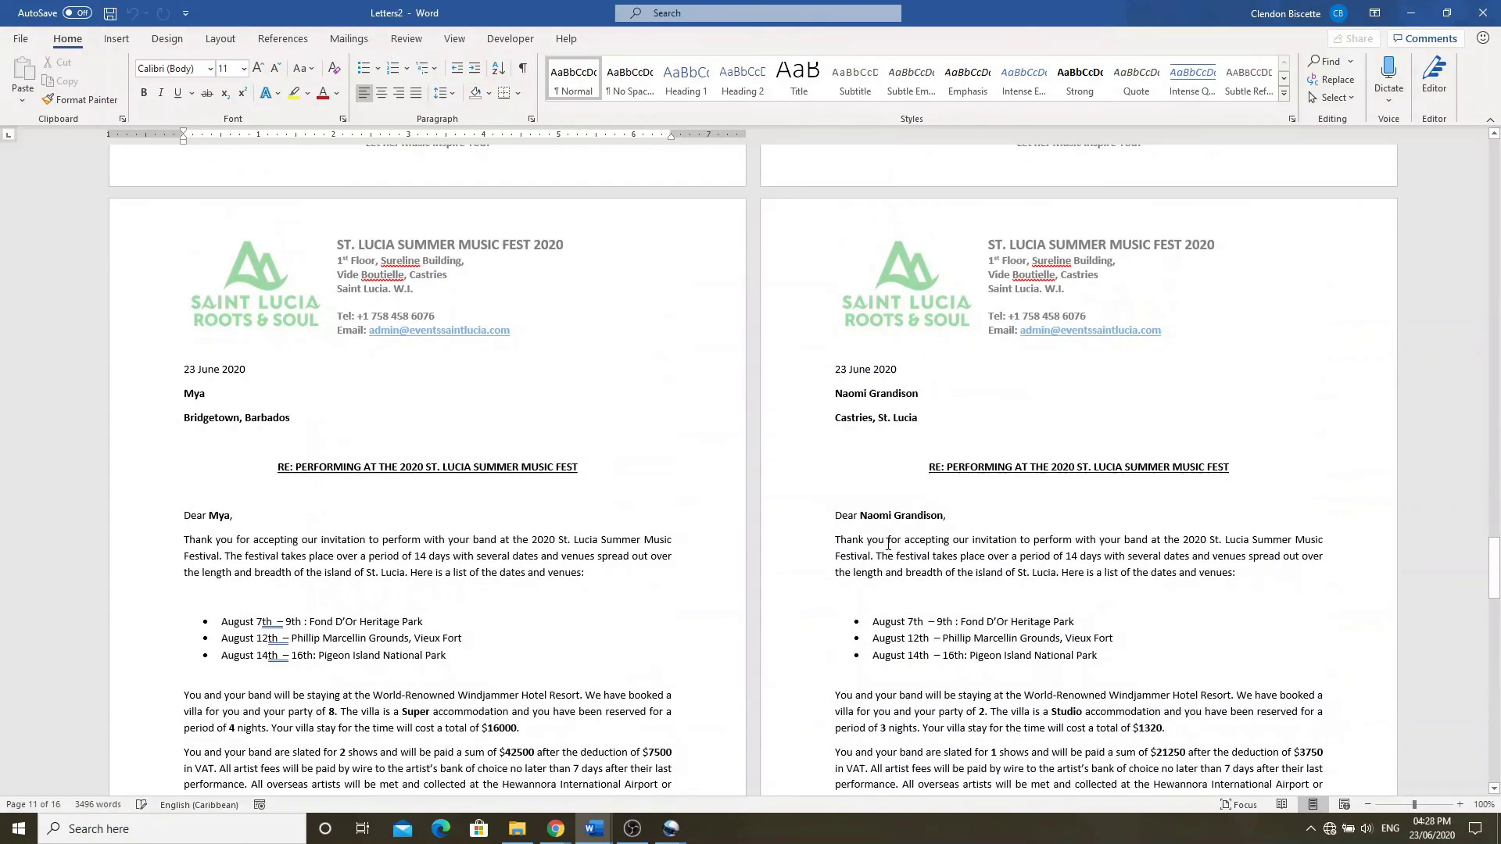